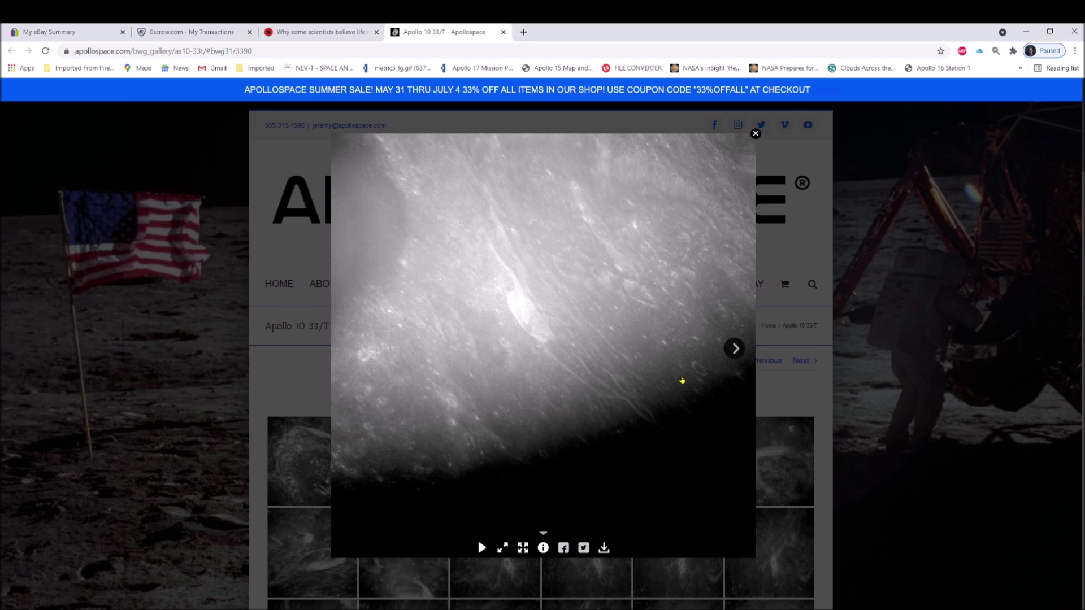
# Enlarge the Apollo 10 moon photo to fill the browser window, and return it to its normal size.
pyautogui.click(502, 548)
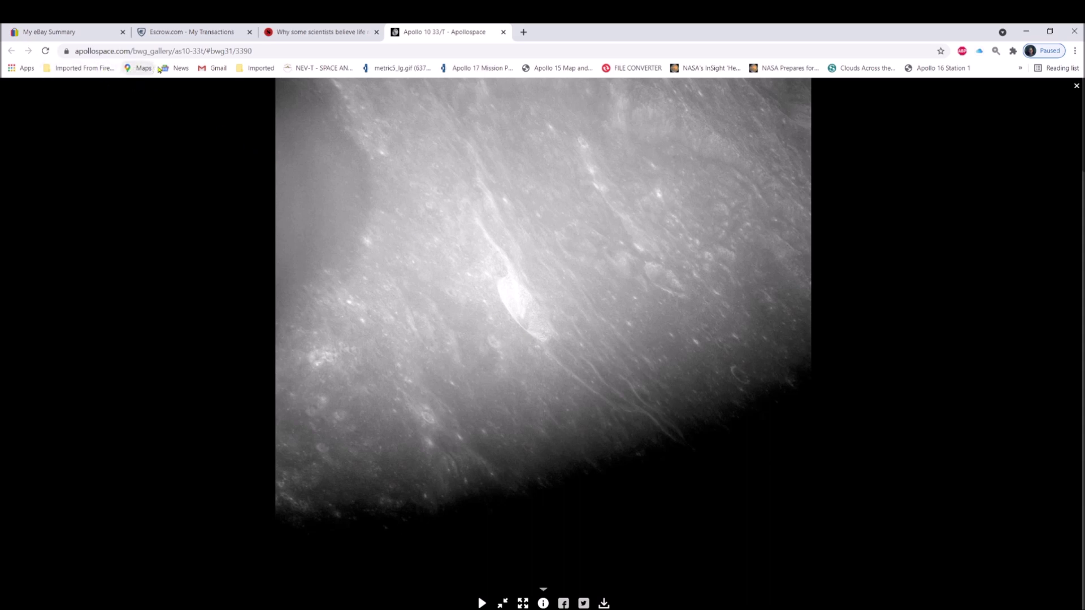
pyautogui.click(502, 604)
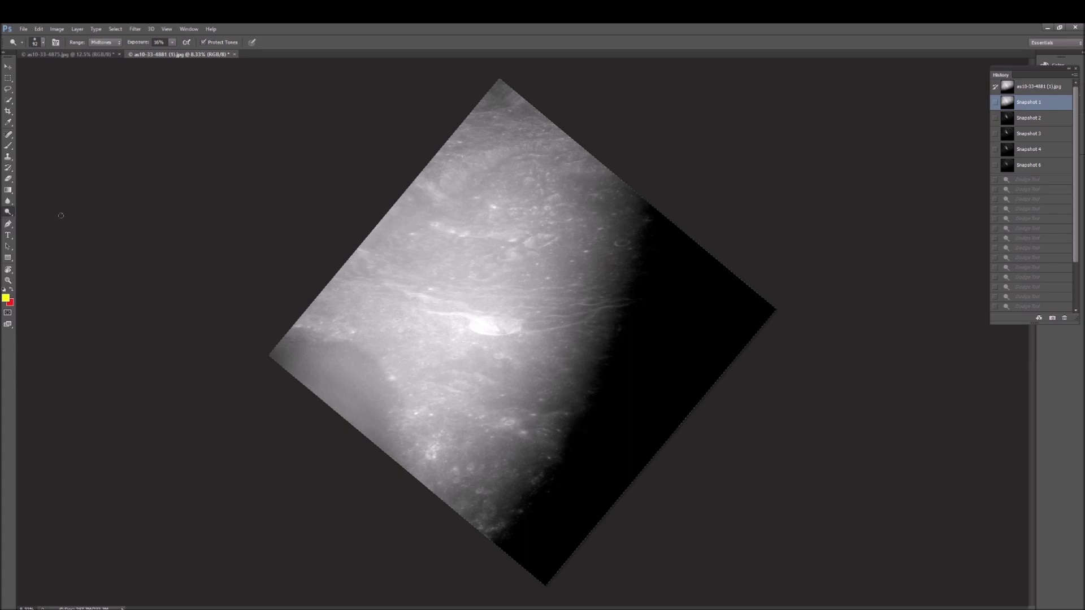
# In Photoshop, circle the small craters beside the shadow line with the yellow brush and trace the curved shapes inside.
pyautogui.press('r')
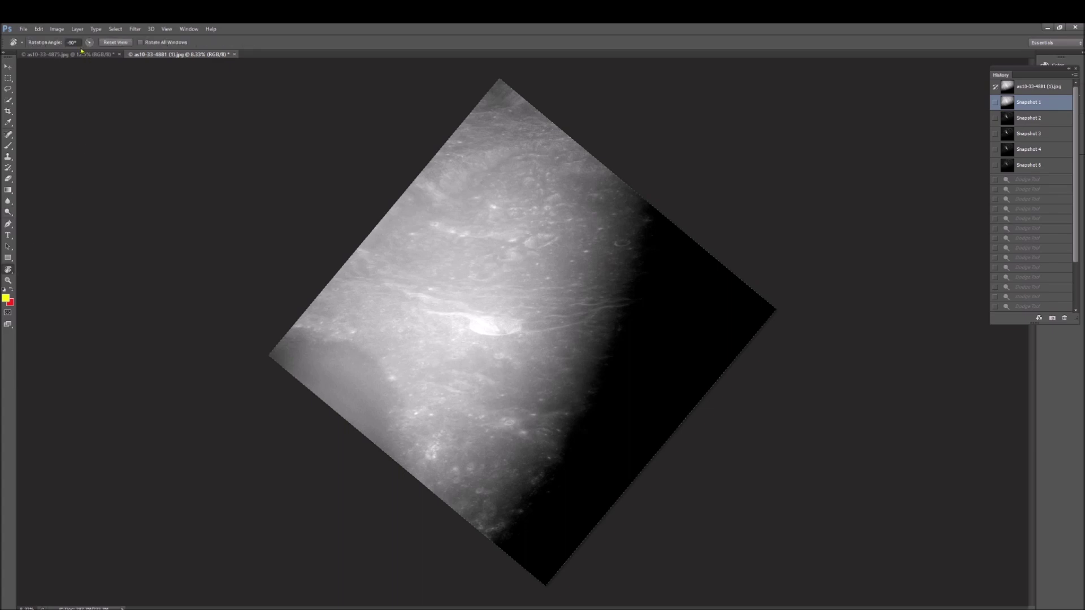
pyautogui.click(8, 280)
pyautogui.moveTo(637, 249); pyautogui.dragTo(675, 176)
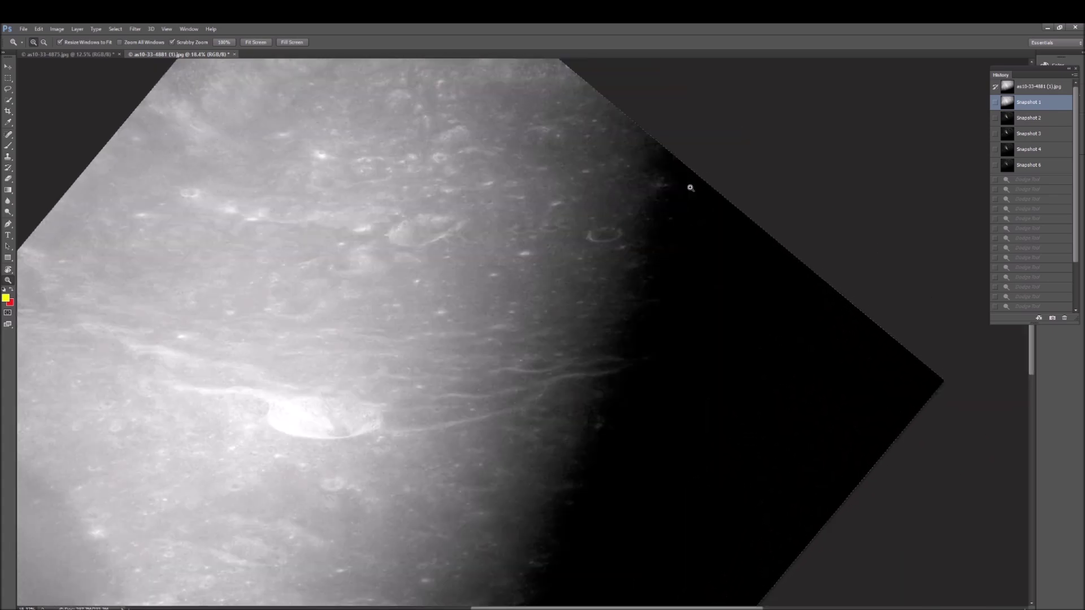
pyautogui.click(8, 134)
pyautogui.press('b')
pyautogui.moveTo(590, 195)
pyautogui.mouseDown()
pyautogui.moveTo(622, 203)
pyautogui.moveTo(602, 193)
pyautogui.mouseUp()
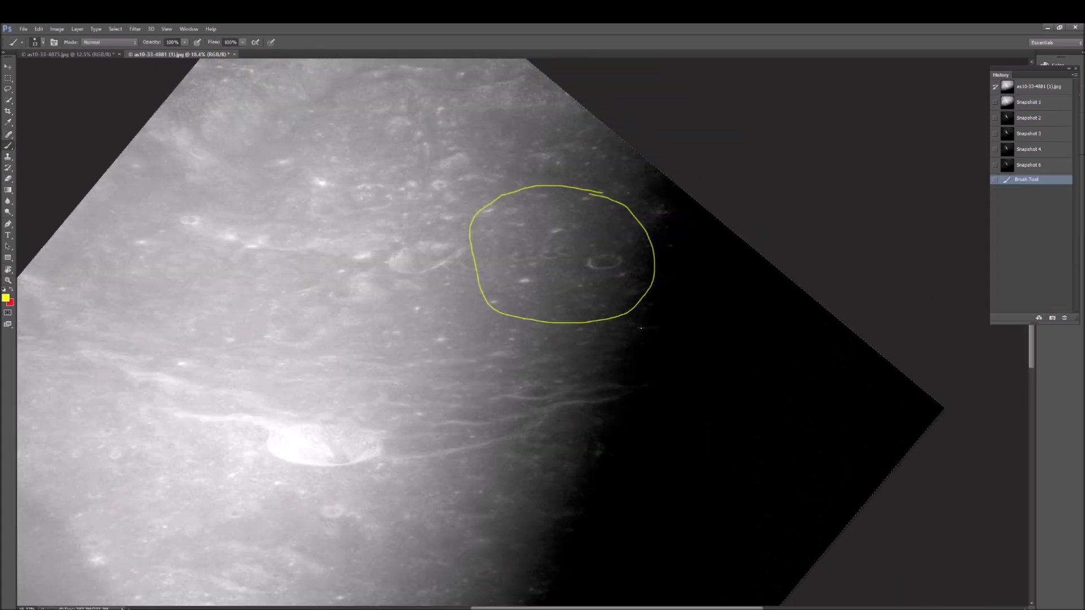
pyautogui.hotkey('ctrl', '+')
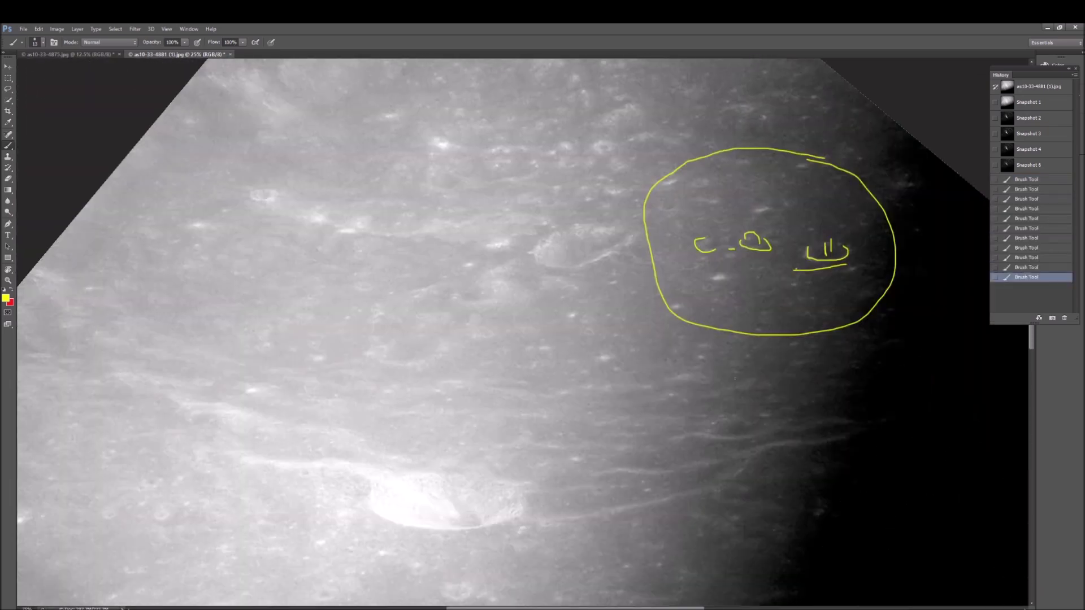
# Circle the wavy ridges below the first circle and draw crosses over the shadowed area and two spots of bright terrain.
pyautogui.moveTo(737, 356)
pyautogui.mouseDown()
pyautogui.moveTo(644, 349)
pyautogui.moveTo(788, 497)
pyautogui.moveTo(681, 338)
pyautogui.mouseUp()
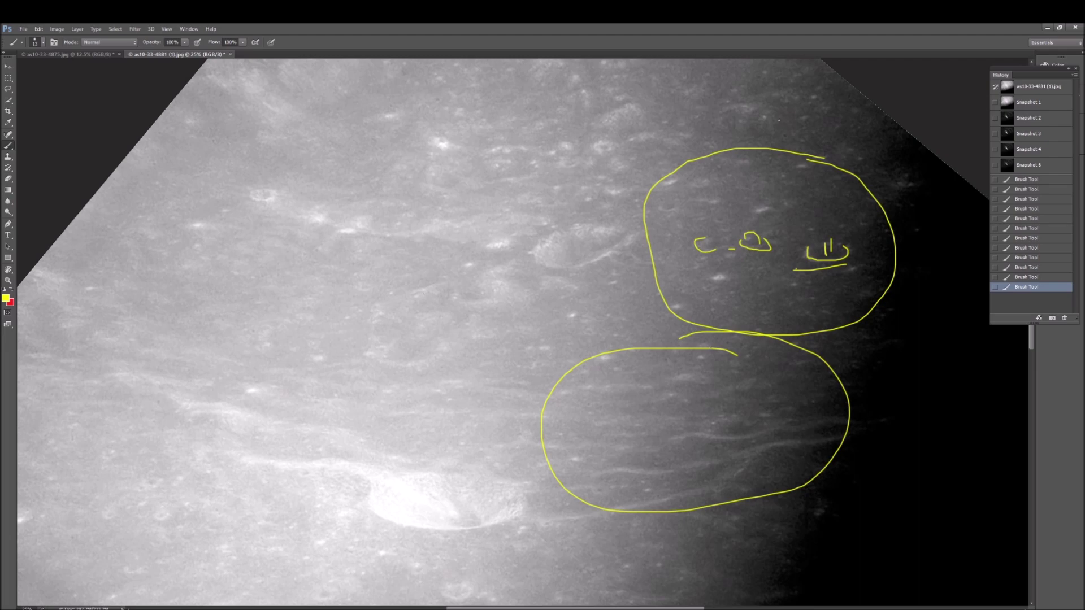
pyautogui.moveTo(952, 230); pyautogui.dragTo(889, 377)
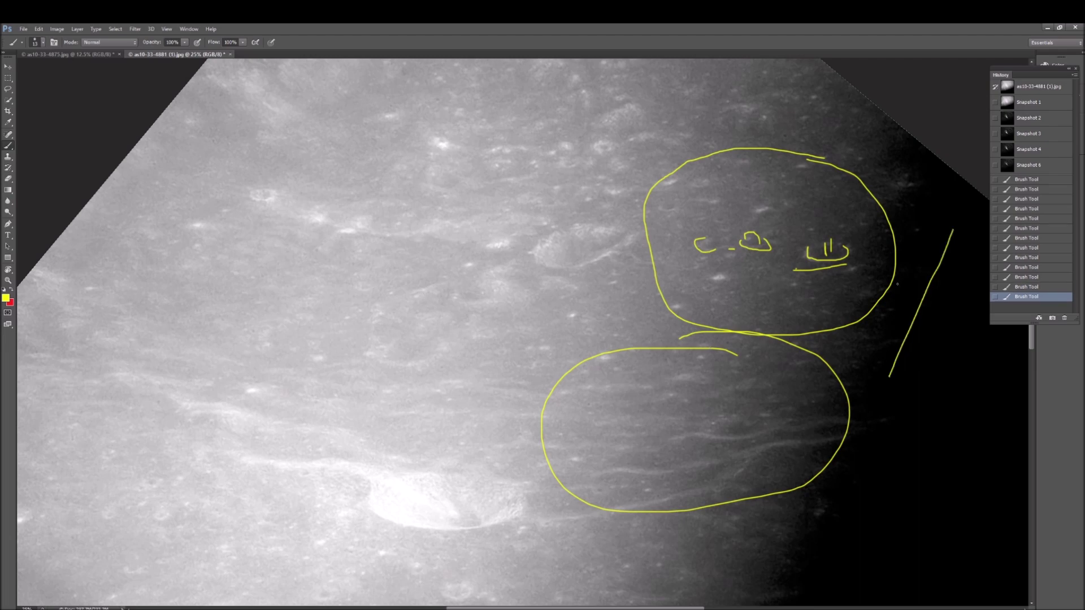
pyautogui.moveTo(898, 283); pyautogui.dragTo(943, 428)
pyautogui.moveTo(274, 278); pyautogui.dragTo(193, 348)
pyautogui.moveTo(193, 222); pyautogui.dragTo(289, 387)
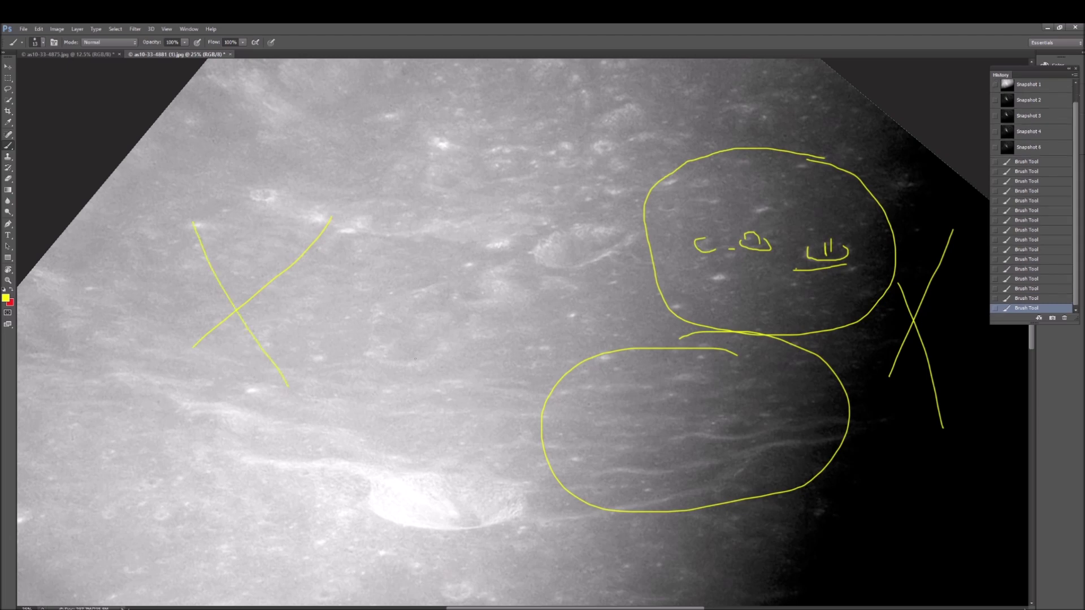
pyautogui.moveTo(462, 251); pyautogui.dragTo(369, 388)
pyautogui.moveTo(366, 258); pyautogui.dragTo(466, 418)
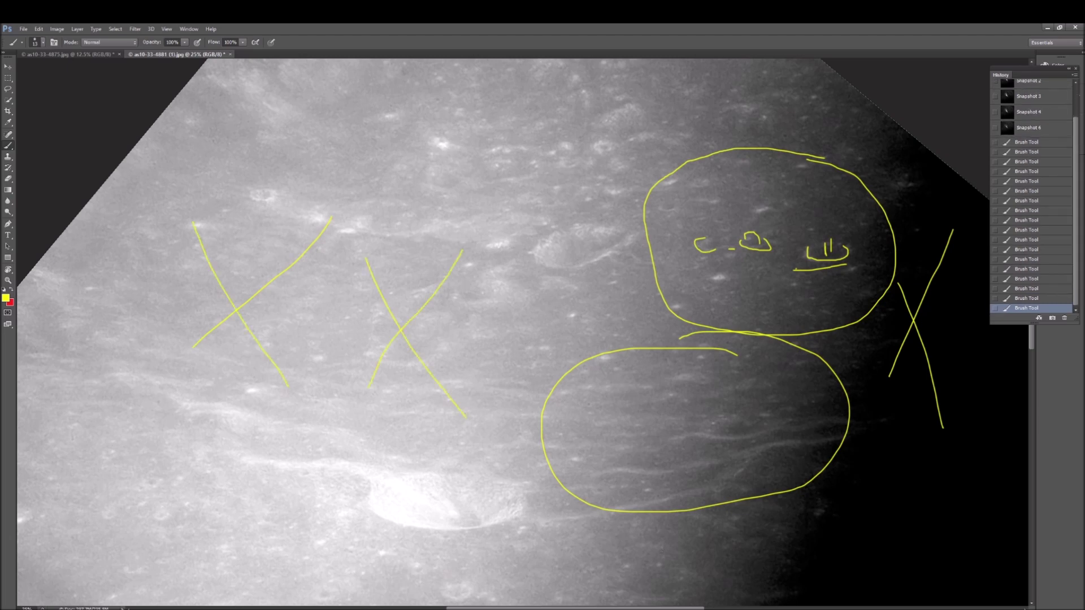
# Circle the bright mottled patch near the photo's lower edge and add an arrow pointing at it.
pyautogui.hscroll(-3, 314, 465)
pyautogui.scroll(-3, 315, 465)
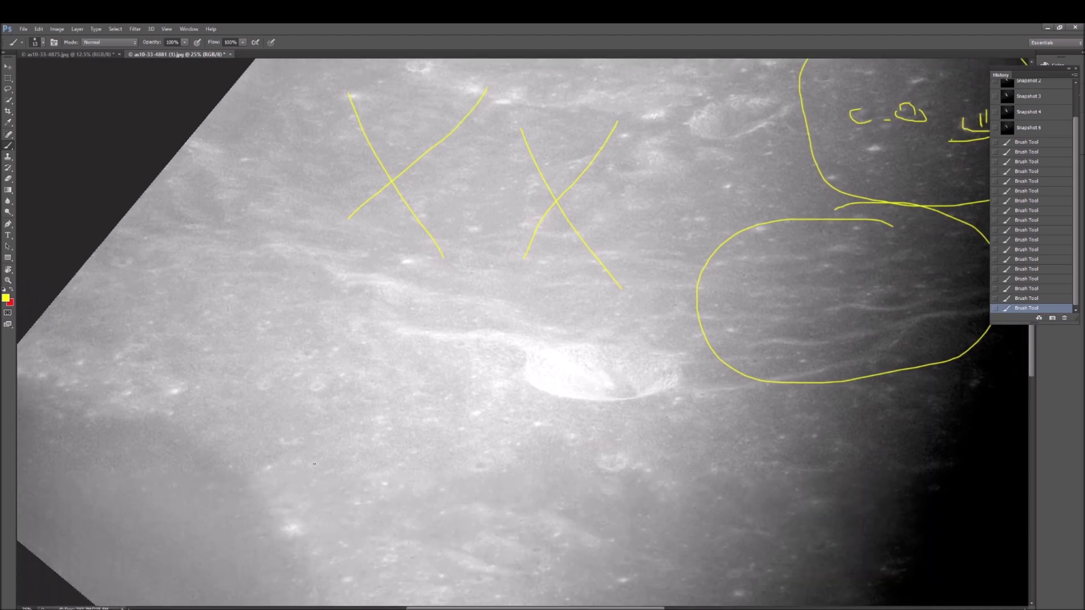
pyautogui.scroll(-7, 314, 464)
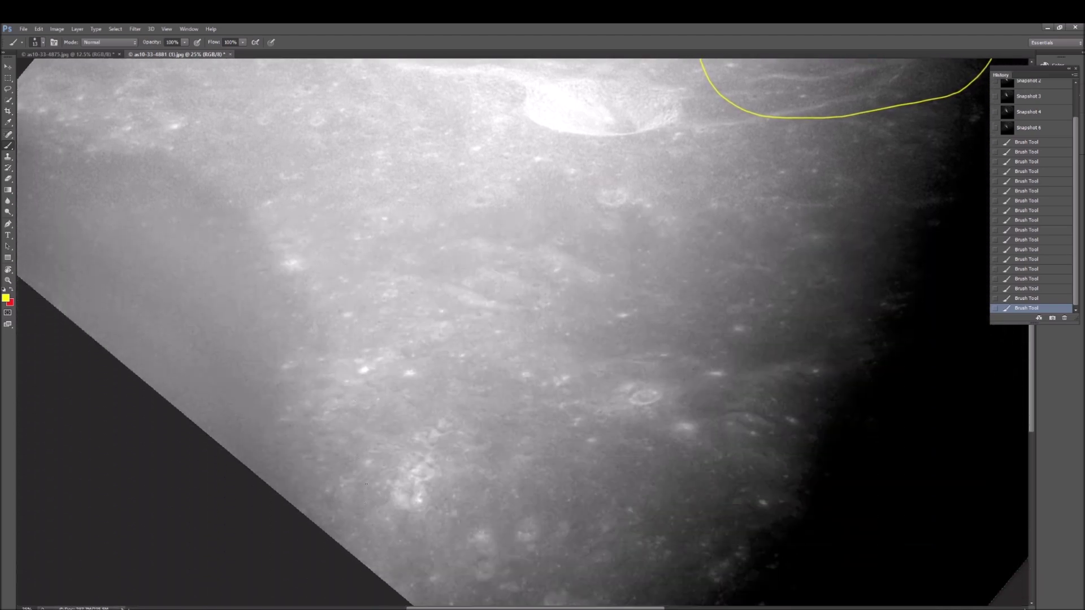
pyautogui.moveTo(411, 407)
pyautogui.mouseDown()
pyautogui.moveTo(390, 438)
pyautogui.moveTo(374, 525)
pyautogui.moveTo(431, 517)
pyautogui.moveTo(450, 424)
pyautogui.moveTo(402, 419)
pyautogui.moveTo(362, 436)
pyautogui.moveTo(402, 436)
pyautogui.mouseUp()
pyautogui.scroll(1, 488, 456)
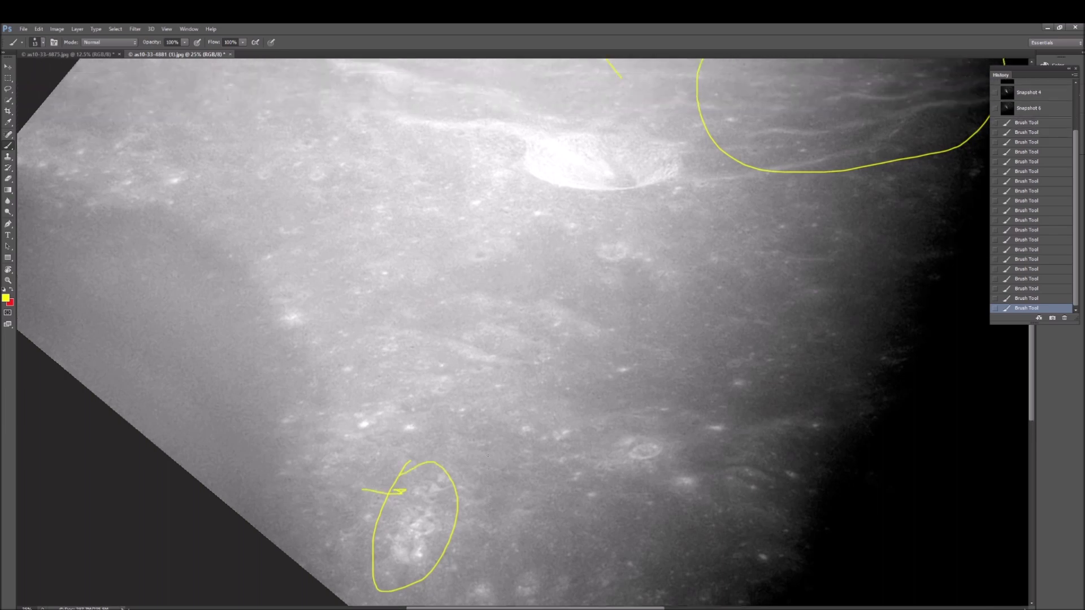
# Circle the speckled ground bordering the smooth dark plain and mark the large bright crater.
pyautogui.scroll(2, 488, 456)
pyautogui.moveTo(268, 216)
pyautogui.mouseDown()
pyautogui.moveTo(231, 237)
pyautogui.moveTo(421, 271)
pyautogui.moveTo(188, 205)
pyautogui.mouseUp()
pyautogui.moveTo(527, 259)
pyautogui.mouseDown()
pyautogui.moveTo(702, 364)
pyautogui.moveTo(610, 261)
pyautogui.mouseUp()
# Circle the cluster of small craters above the two crosses, and discard all brush marks by restoring Snapshot 1.
pyautogui.scroll(5, 564, 317)
pyautogui.scroll(6, 564, 317)
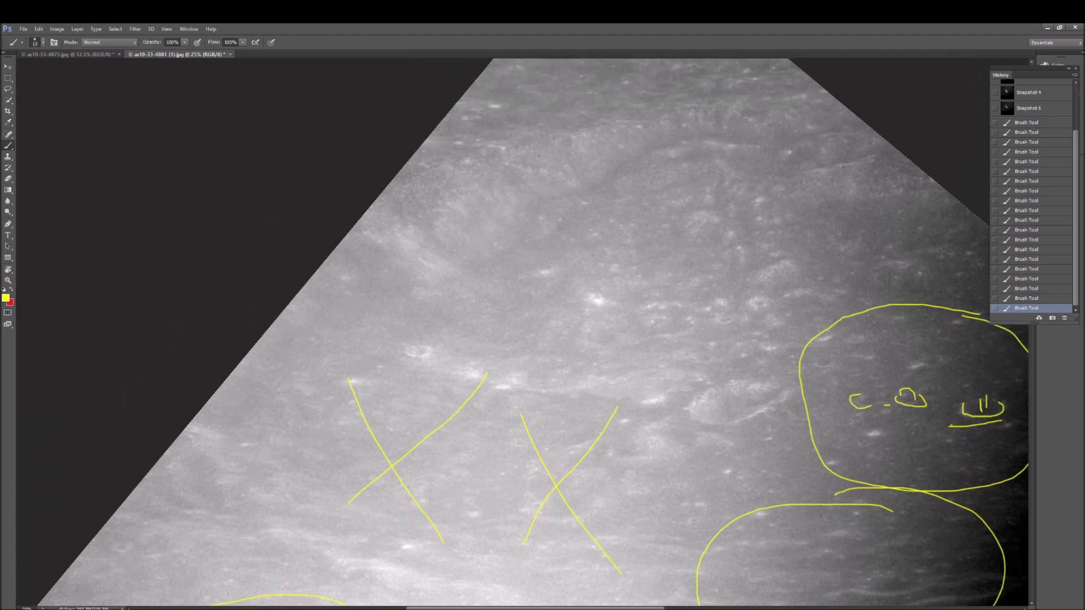
pyautogui.moveTo(693, 281)
pyautogui.mouseDown()
pyautogui.moveTo(515, 275)
pyautogui.moveTo(574, 397)
pyautogui.moveTo(797, 354)
pyautogui.moveTo(593, 258)
pyautogui.mouseUp()
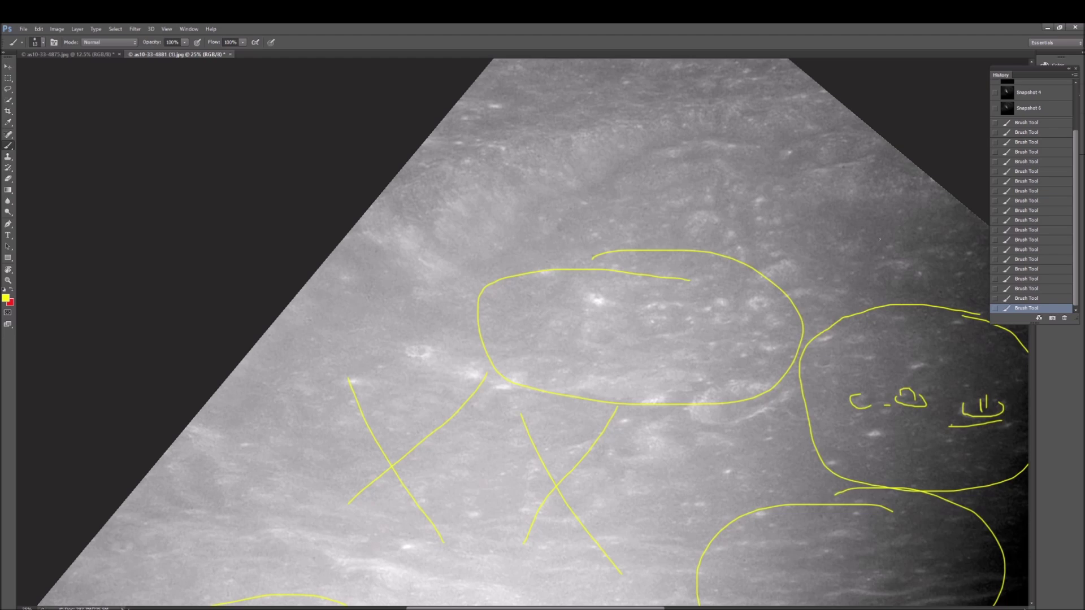
pyautogui.click(1028, 102)
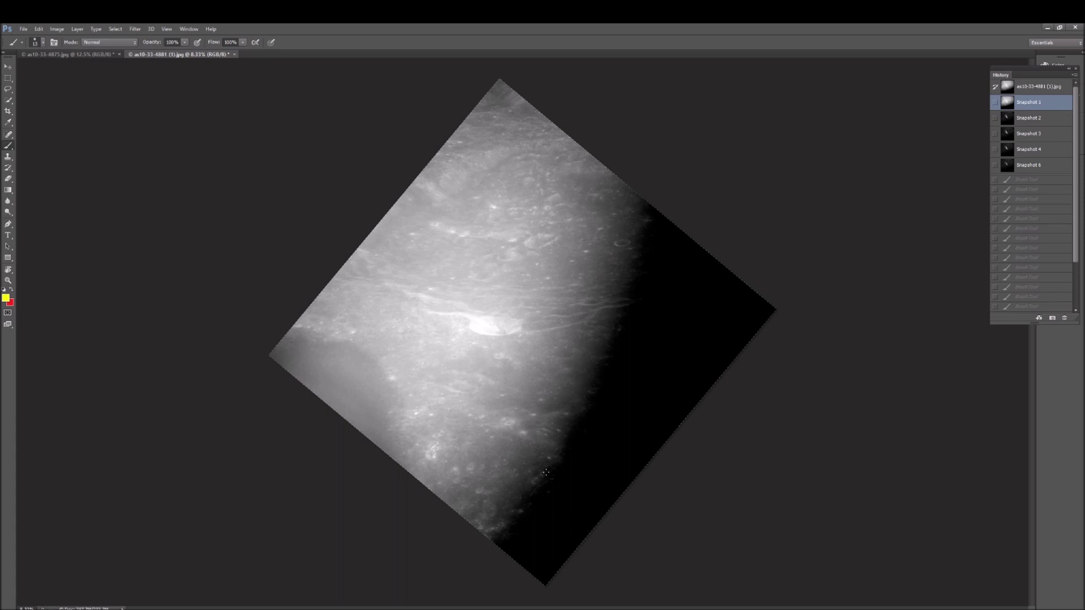
# Switch to the darkened version in Snapshot 6 and examine the bright patch near the photo's lower edge up close.
pyautogui.click(1041, 168)
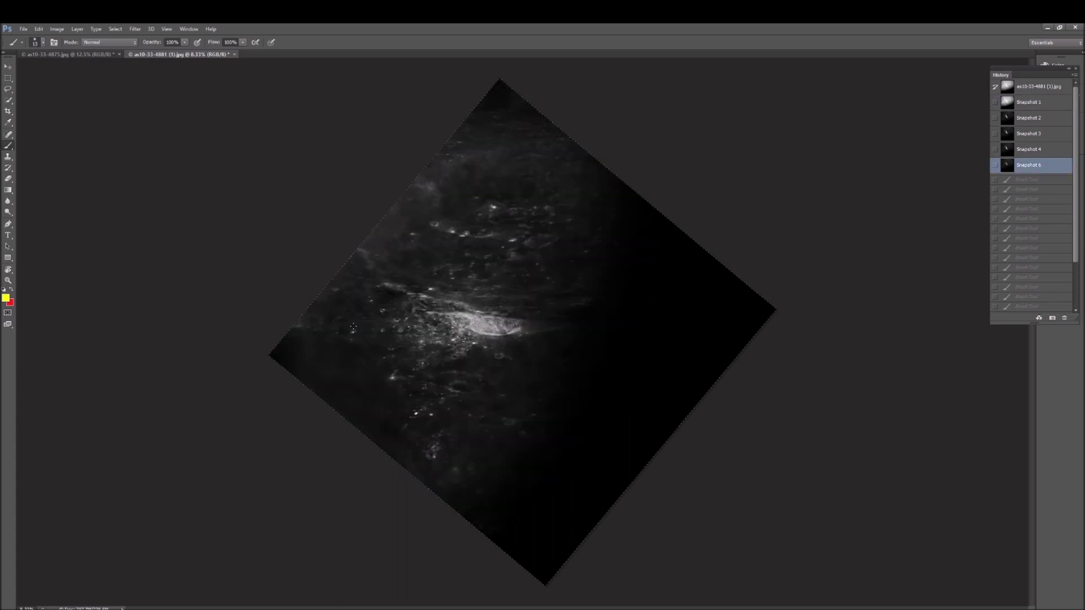
pyautogui.click(8, 280)
pyautogui.moveTo(428, 422); pyautogui.dragTo(636, 143)
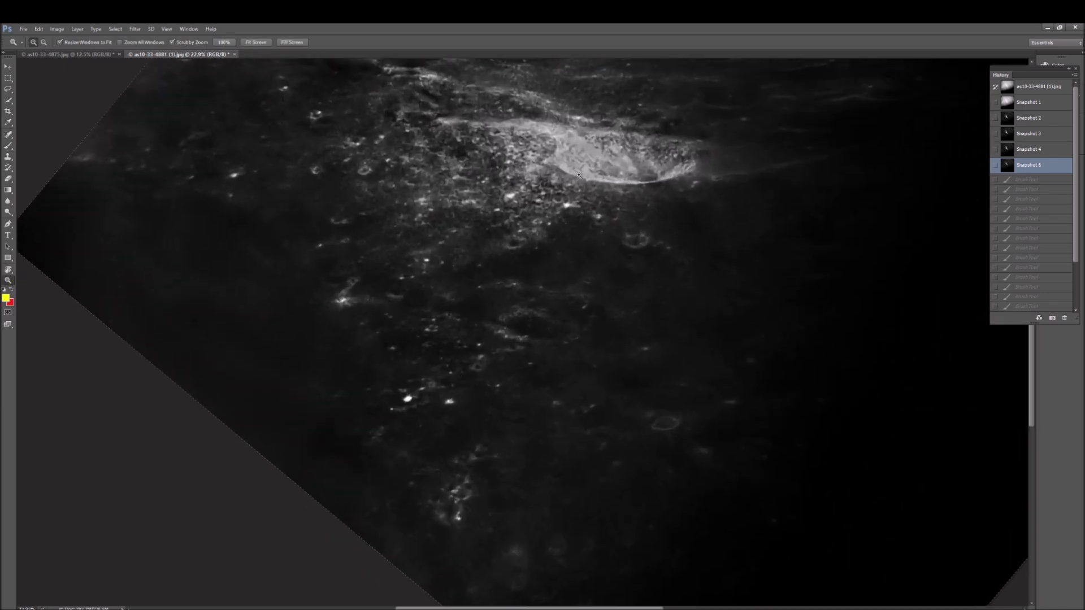
pyautogui.scroll(1, 602, 146)
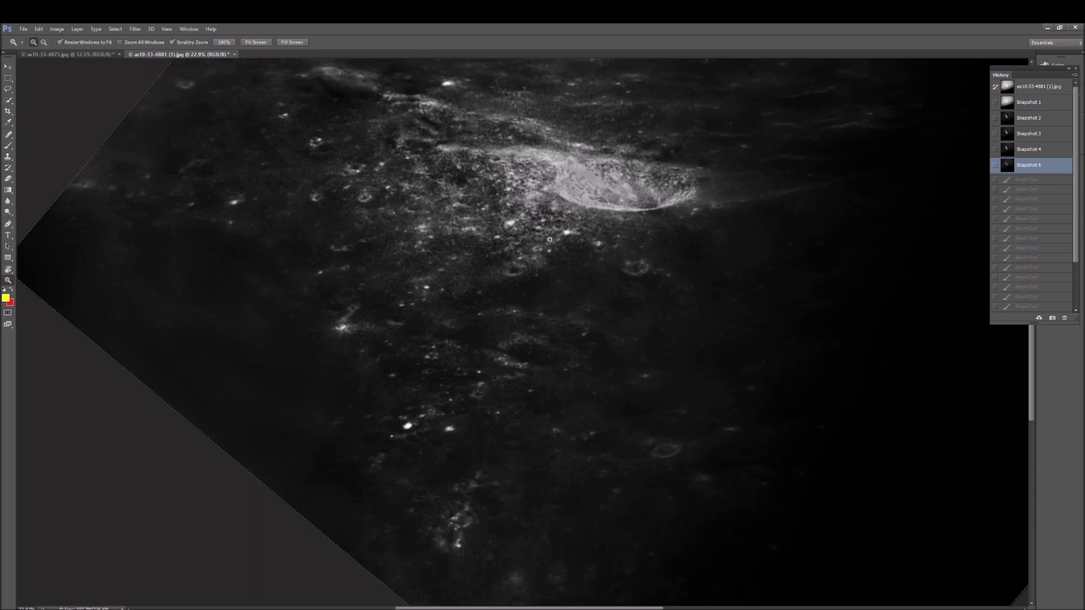
pyautogui.scroll(-3, 551, 316)
pyautogui.moveTo(409, 465); pyautogui.dragTo(433, 430)
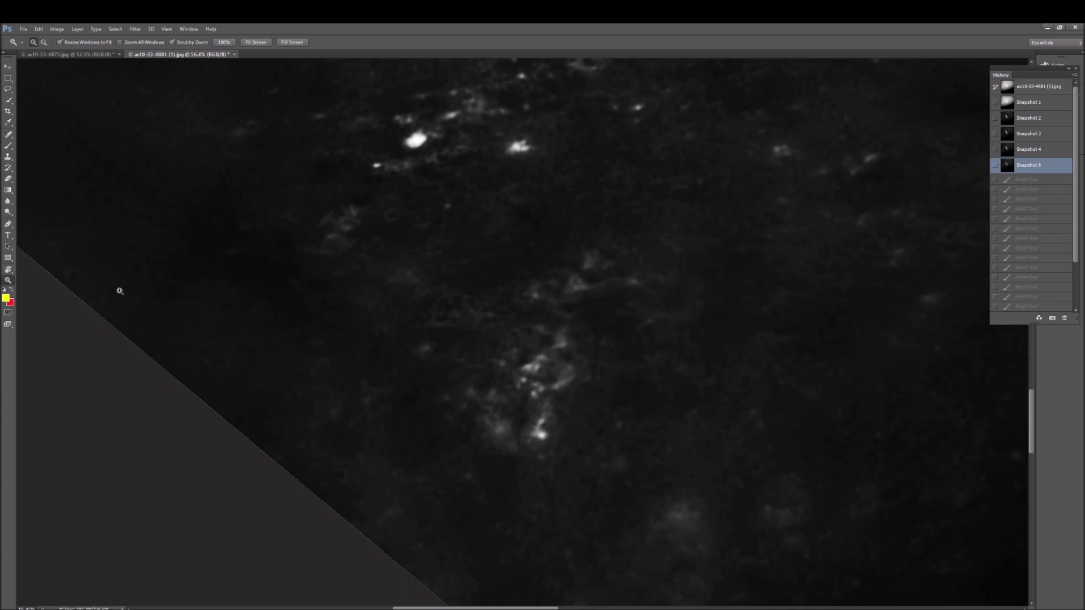
# Circle the bright patch with an arrow pointing into it, and circle the faint shape just above that patch.
pyautogui.click(8, 146)
pyautogui.moveTo(536, 321)
pyautogui.mouseDown()
pyautogui.moveTo(499, 323)
pyautogui.moveTo(456, 383)
pyautogui.moveTo(533, 427)
pyautogui.moveTo(601, 352)
pyautogui.moveTo(542, 313)
pyautogui.mouseUp()
pyautogui.moveTo(486, 282)
pyautogui.mouseDown()
pyautogui.moveTo(525, 348)
pyautogui.moveTo(531, 330)
pyautogui.mouseUp()
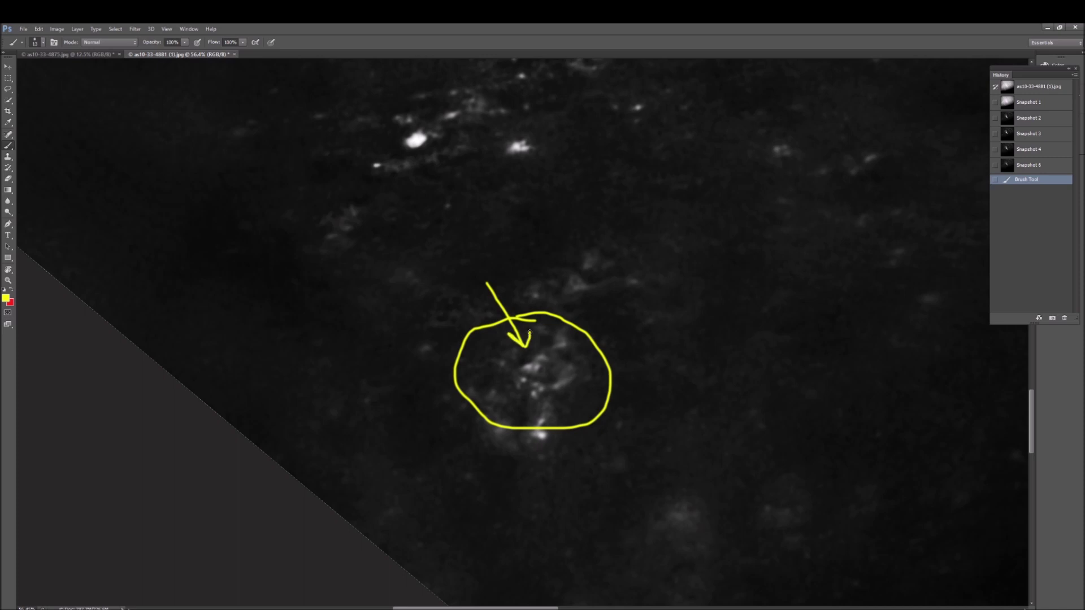
pyautogui.moveTo(563, 312)
pyautogui.mouseDown()
pyautogui.moveTo(538, 342)
pyautogui.moveTo(576, 394)
pyautogui.moveTo(637, 315)
pyautogui.moveTo(568, 311)
pyautogui.mouseUp()
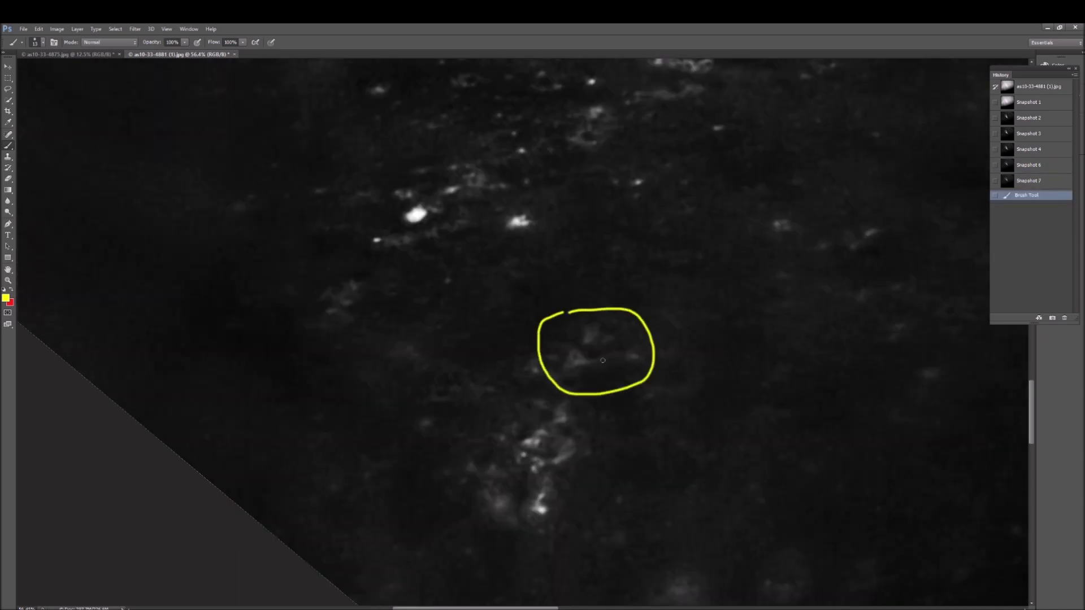
# Mark the area around the bright spot with the short upward streak using yellow brush strokes.
pyautogui.scroll(2, 565, 430)
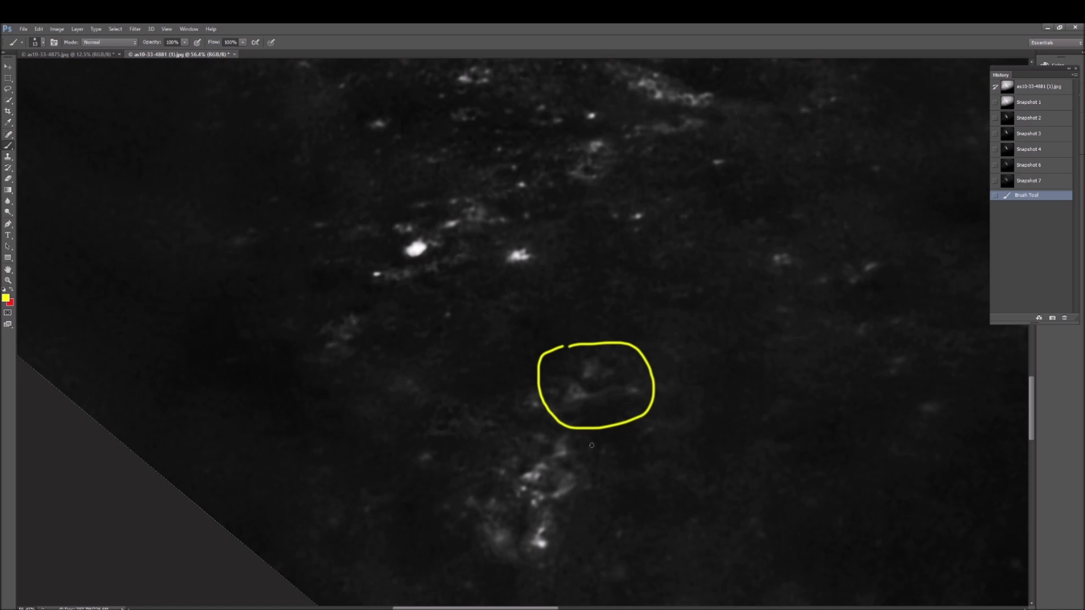
pyautogui.scroll(5, 627, 446)
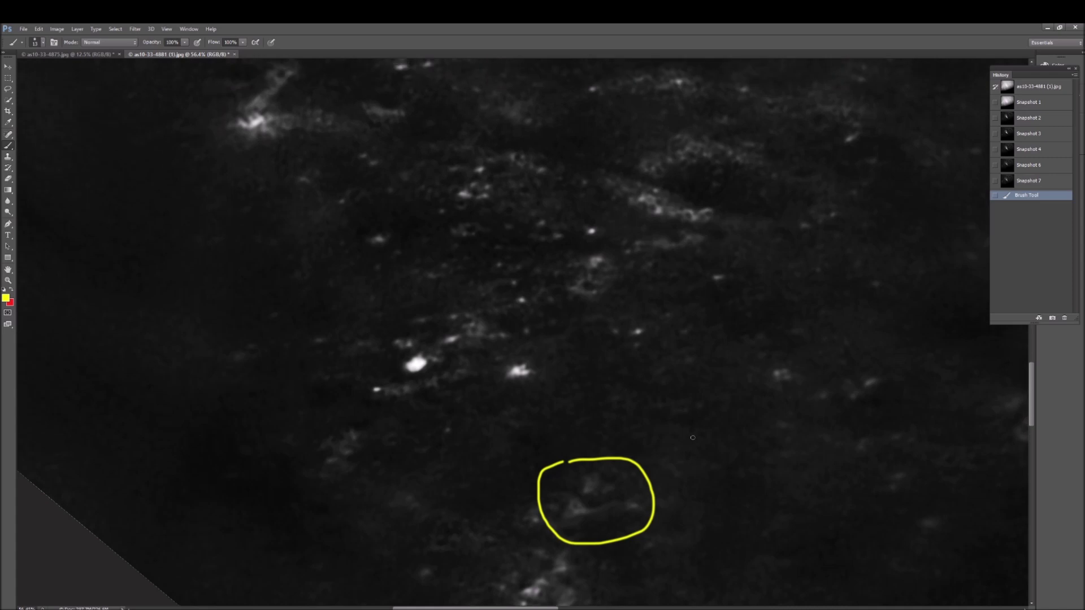
pyautogui.scroll(3, 693, 438)
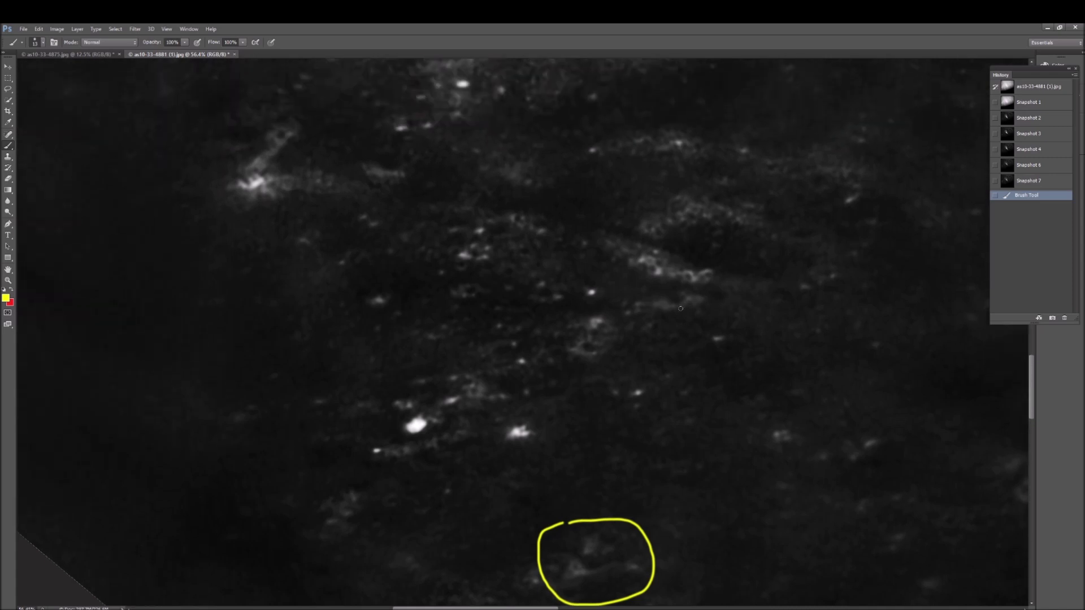
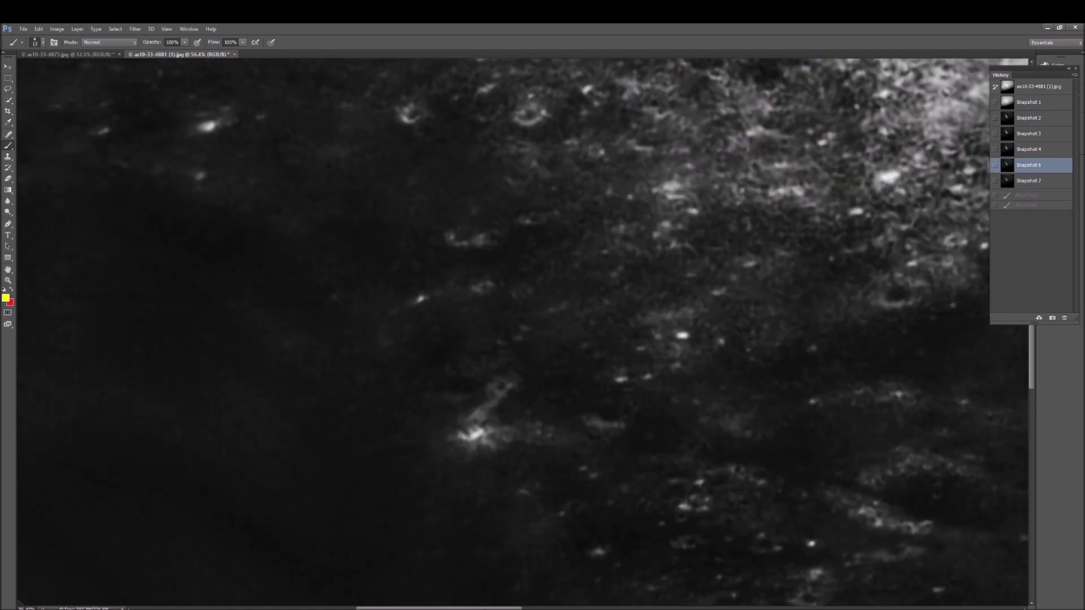
pyautogui.moveTo(223, 465); pyautogui.dragTo(433, 552)
pyautogui.moveTo(372, 378); pyautogui.dragTo(456, 537)
# Outline the large dark region, point arrows at the bright spot inside it, and restore Snapshot 6.
pyautogui.moveTo(452, 220)
pyautogui.mouseDown()
pyautogui.moveTo(314, 213)
pyautogui.moveTo(193, 527)
pyautogui.moveTo(569, 253)
pyautogui.moveTo(412, 227)
pyautogui.mouseUp()
pyautogui.moveTo(515, 435); pyautogui.dragTo(504, 388)
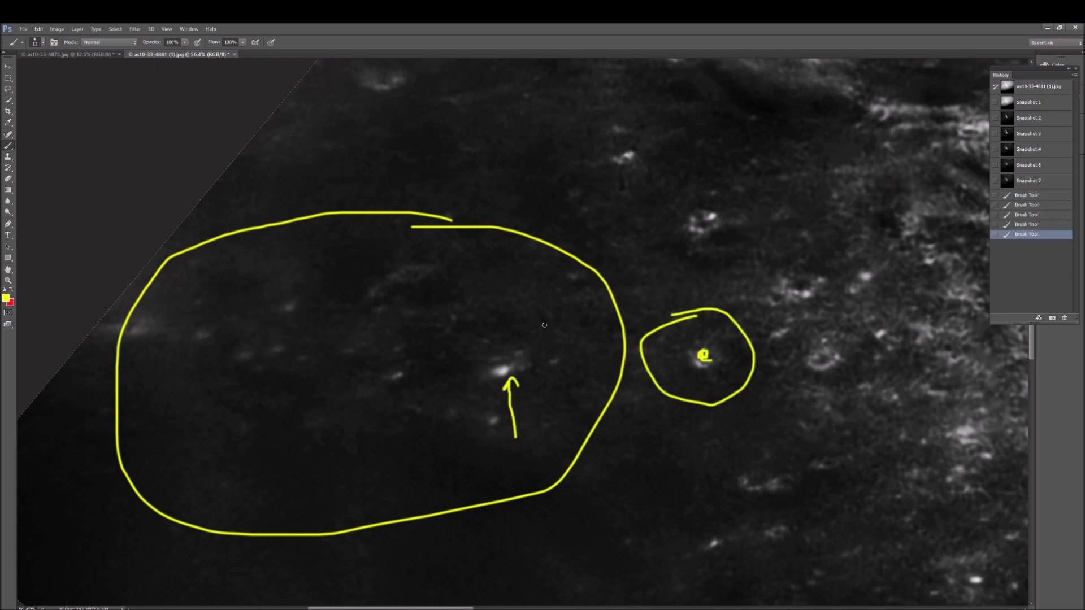
pyautogui.moveTo(546, 317)
pyautogui.mouseDown()
pyautogui.moveTo(524, 348)
pyautogui.moveTo(525, 335)
pyautogui.moveTo(539, 346)
pyautogui.moveTo(547, 340)
pyautogui.moveTo(498, 357)
pyautogui.moveTo(489, 384)
pyautogui.moveTo(506, 384)
pyautogui.mouseUp()
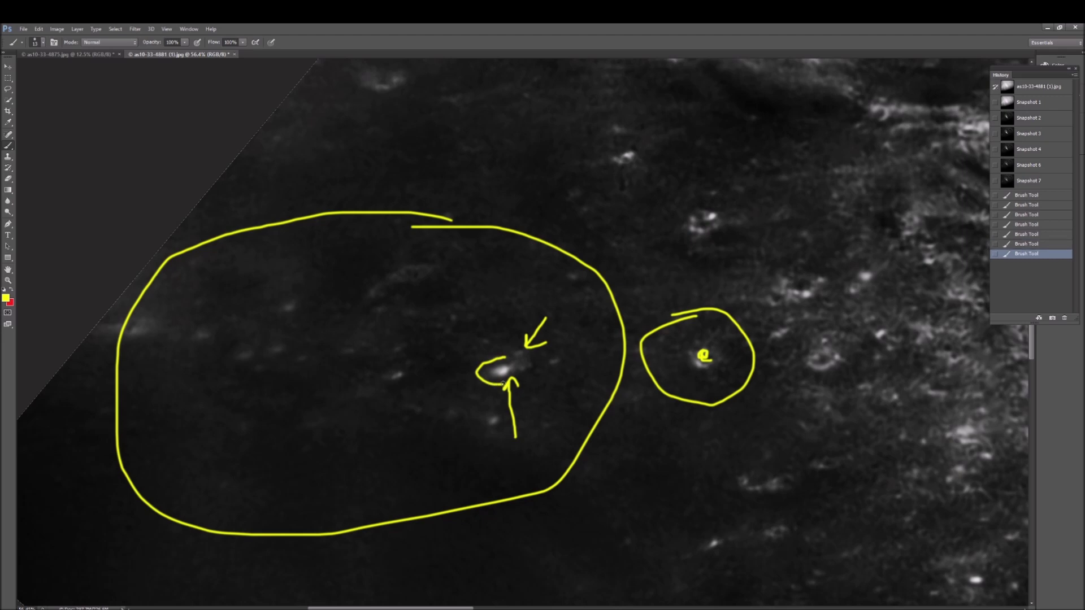
pyautogui.click(1042, 168)
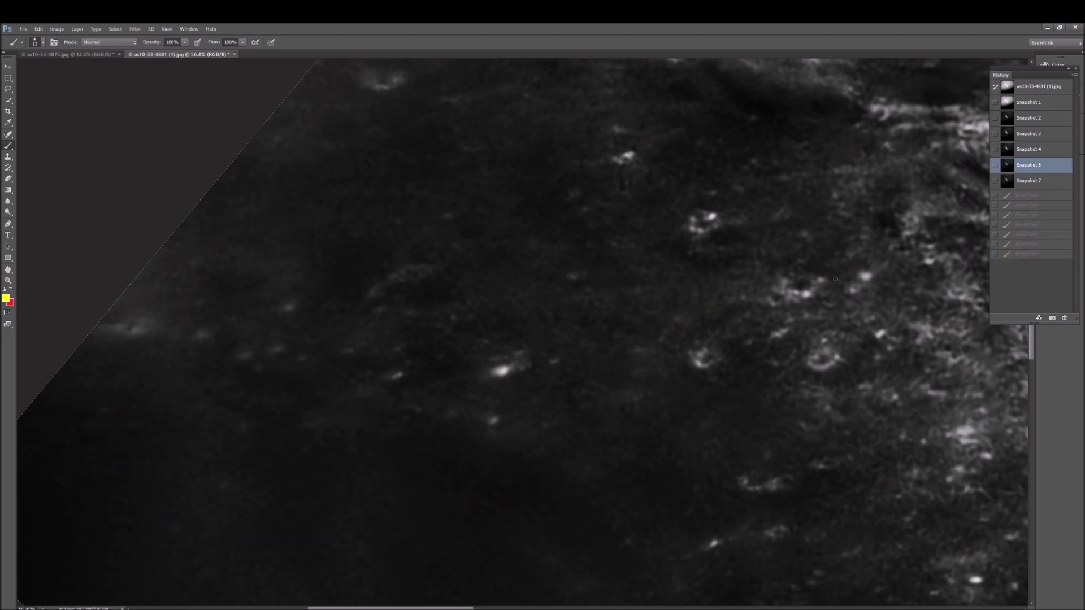
# Scribble over the large bright crater and mark the raised ridge that extends from it.
pyautogui.hscroll(10, 524, 332)
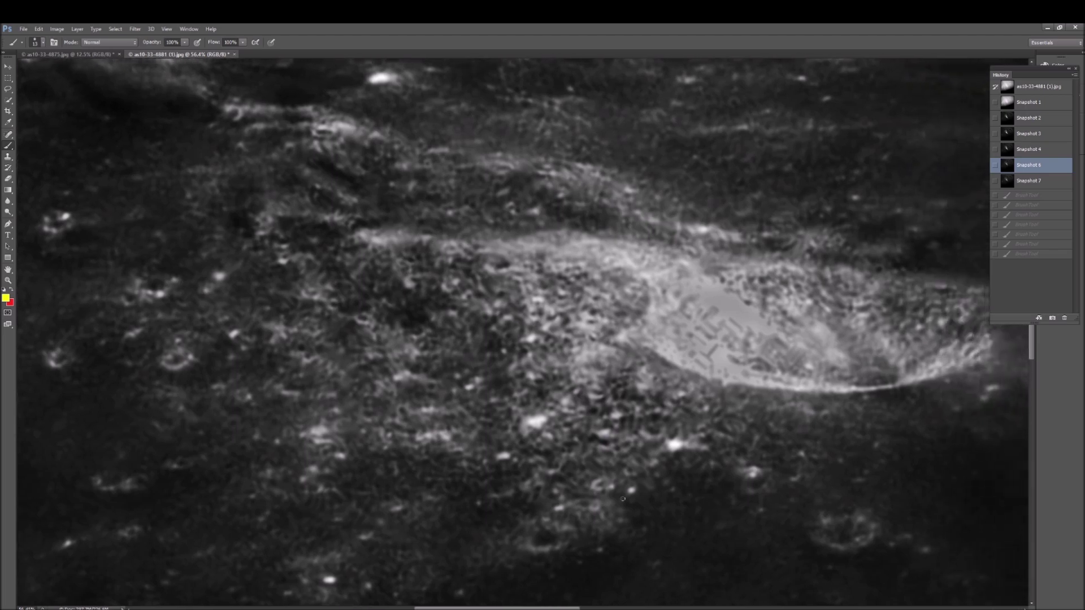
pyautogui.scroll(3, 622, 499)
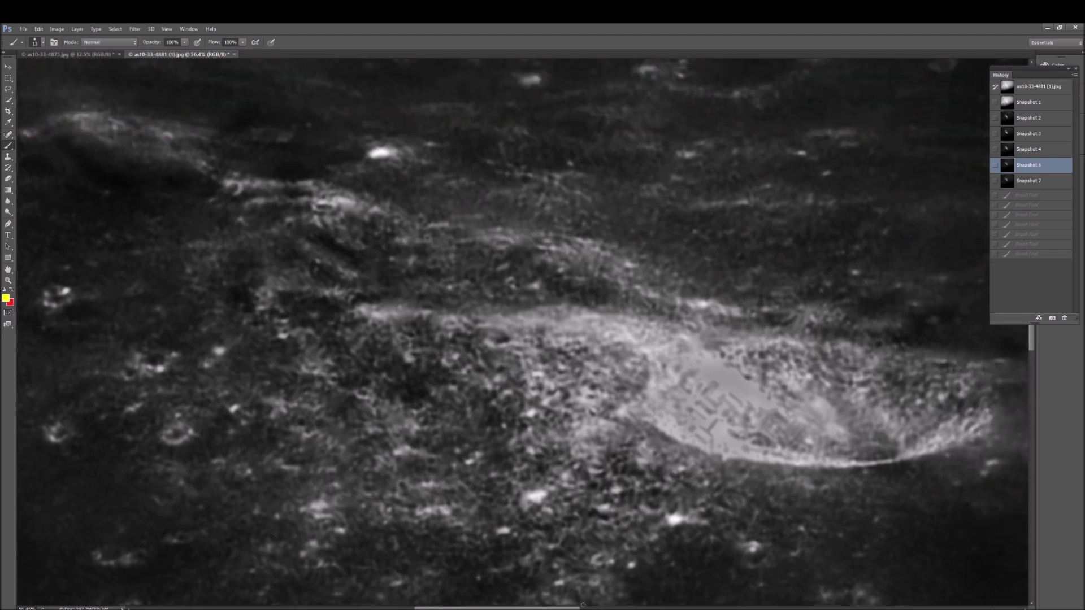
pyautogui.hscroll(-3, 524, 332)
pyautogui.moveTo(921, 319)
pyautogui.mouseDown()
pyautogui.moveTo(918, 378)
pyautogui.moveTo(895, 409)
pyautogui.moveTo(702, 380)
pyautogui.moveTo(576, 335)
pyautogui.mouseUp()
pyautogui.scroll(3, 621, 422)
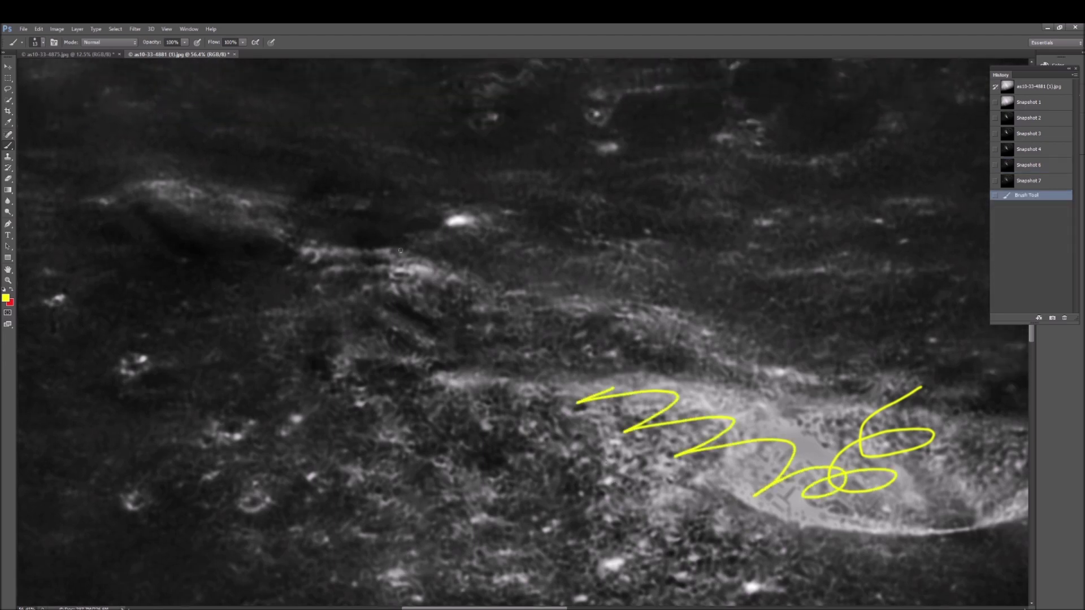
pyautogui.moveTo(400, 251)
pyautogui.mouseDown()
pyautogui.moveTo(372, 256)
pyautogui.moveTo(364, 281)
pyautogui.moveTo(392, 297)
pyautogui.moveTo(431, 284)
pyautogui.moveTo(384, 247)
pyautogui.mouseUp()
pyautogui.moveTo(306, 234)
pyautogui.mouseDown()
pyautogui.moveTo(278, 258)
pyautogui.moveTo(315, 279)
pyautogui.moveTo(332, 258)
pyautogui.moveTo(315, 236)
pyautogui.mouseUp()
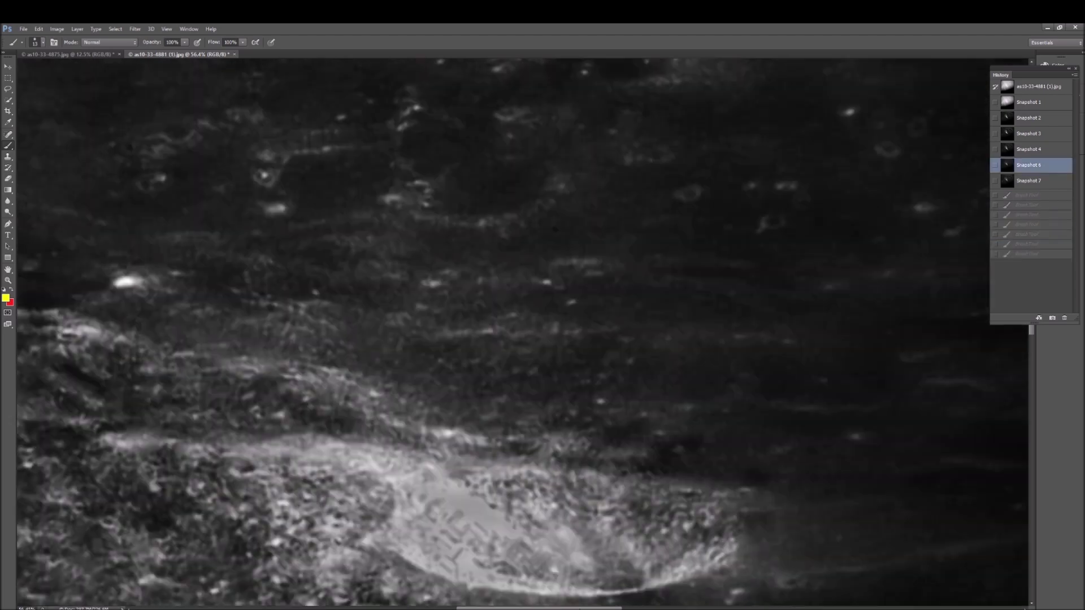
# Outline the curved, ribbed feature above the large bright crater in yellow.
pyautogui.moveTo(579, 608); pyautogui.dragTo(593, 608)
pyautogui.scroll(2, 674, 513)
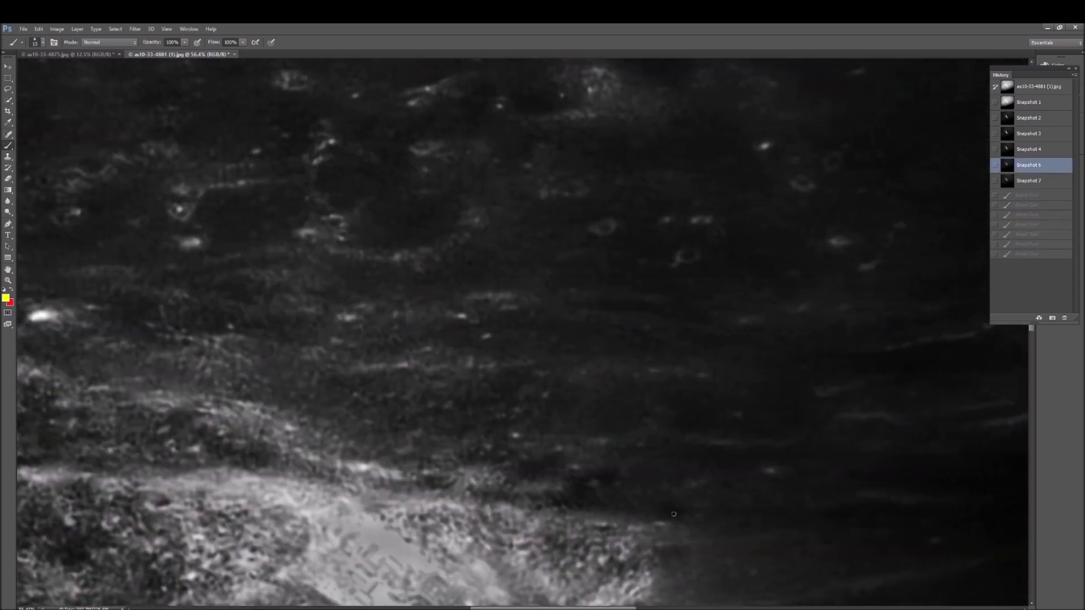
pyautogui.scroll(2, 674, 514)
pyautogui.moveTo(197, 177)
pyautogui.mouseDown()
pyautogui.moveTo(145, 216)
pyautogui.moveTo(143, 273)
pyautogui.moveTo(202, 266)
pyautogui.moveTo(225, 232)
pyautogui.moveTo(283, 242)
pyautogui.moveTo(315, 223)
pyautogui.moveTo(278, 164)
pyautogui.moveTo(191, 178)
pyautogui.mouseUp()
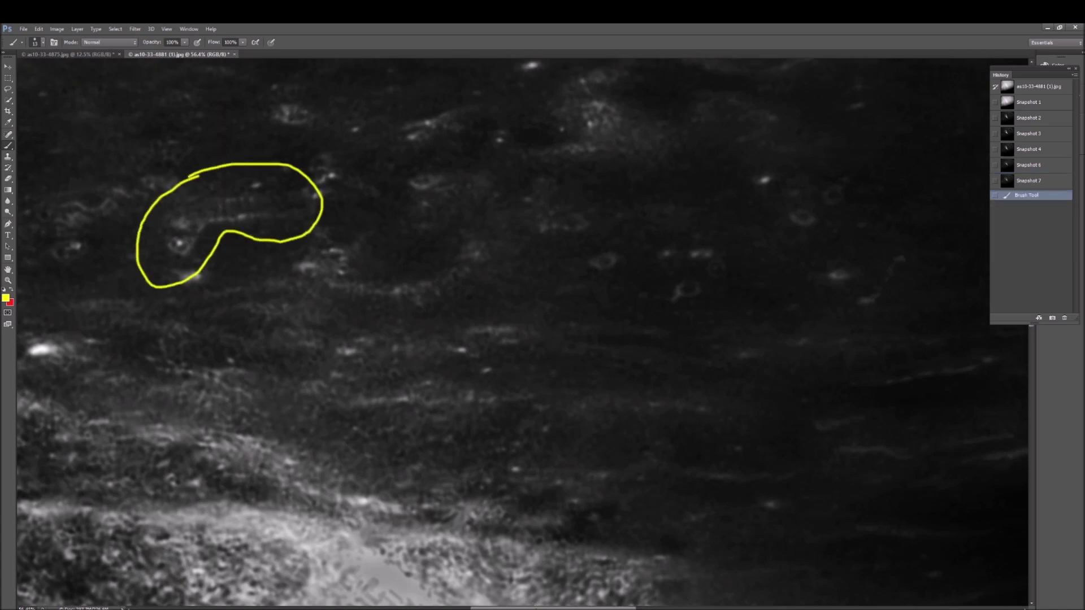
# Mark the small square-shaped spot with a center dot and trace the linear edges inside the outlined ribbed feature.
pyautogui.hscroll(-5, 520, 333)
pyautogui.moveTo(278, 233)
pyautogui.mouseDown()
pyautogui.moveTo(270, 245)
pyautogui.moveTo(283, 256)
pyautogui.moveTo(303, 240)
pyautogui.mouseUp()
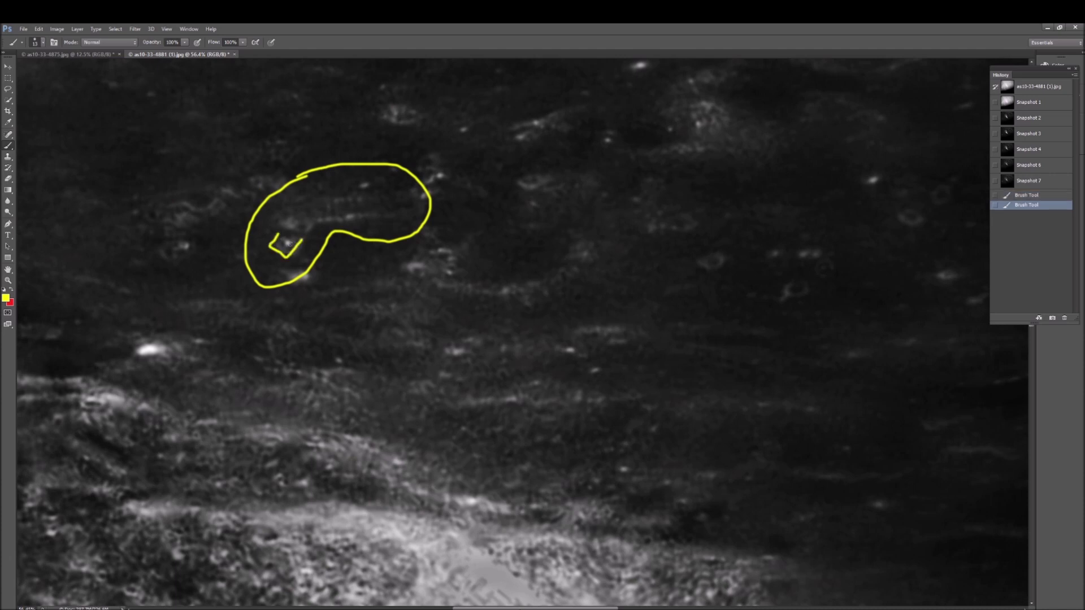
pyautogui.click(287, 242)
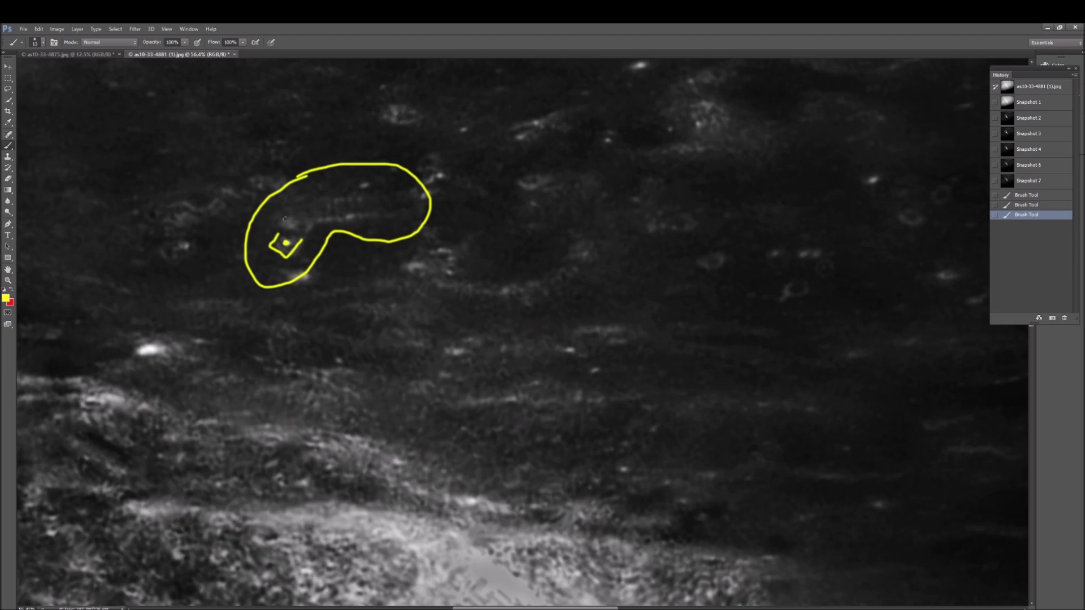
pyautogui.moveTo(279, 215)
pyautogui.mouseDown()
pyautogui.moveTo(279, 227)
pyautogui.moveTo(309, 234)
pyautogui.moveTo(317, 221)
pyautogui.moveTo(389, 215)
pyautogui.moveTo(366, 198)
pyautogui.mouseUp()
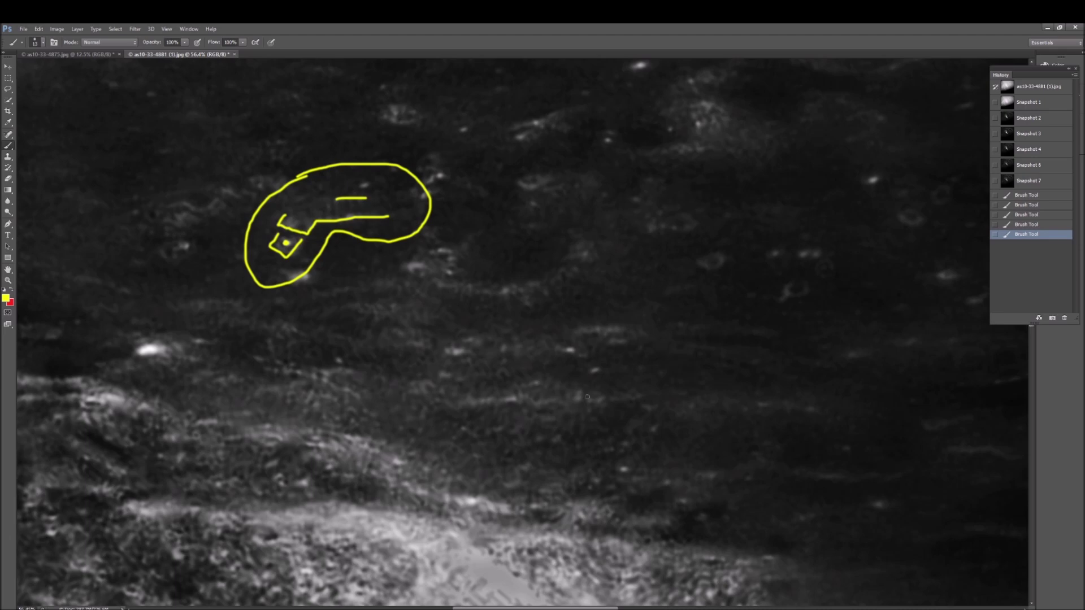
# Restore Snapshot 1 and mark the same spot in the original photo, replacing the traced square shape with one large yellow circle.
pyautogui.hscroll(2, 519, 334)
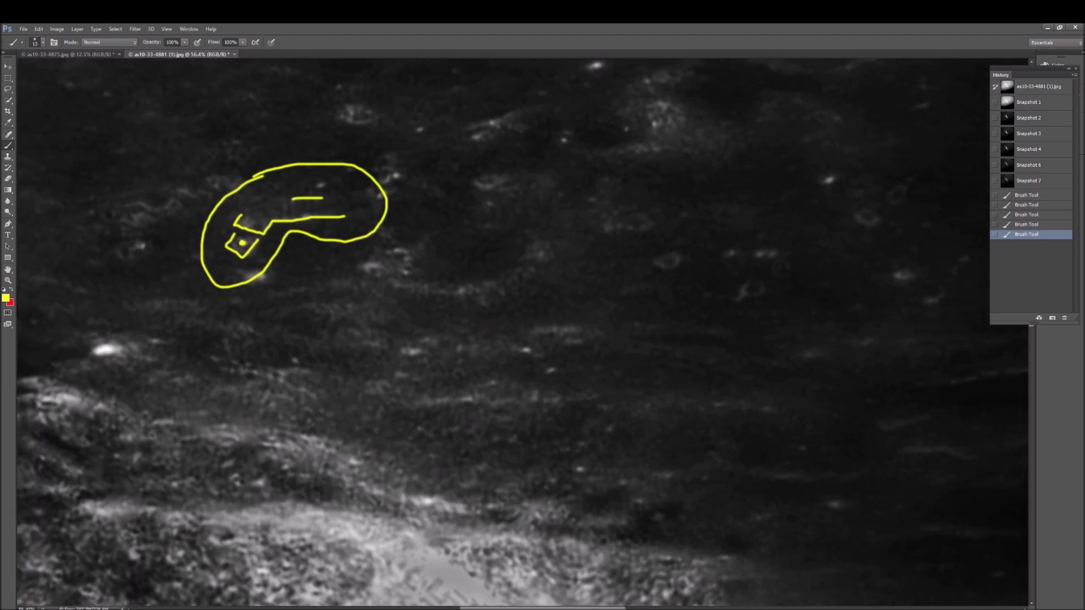
pyautogui.scroll(1, 651, 569)
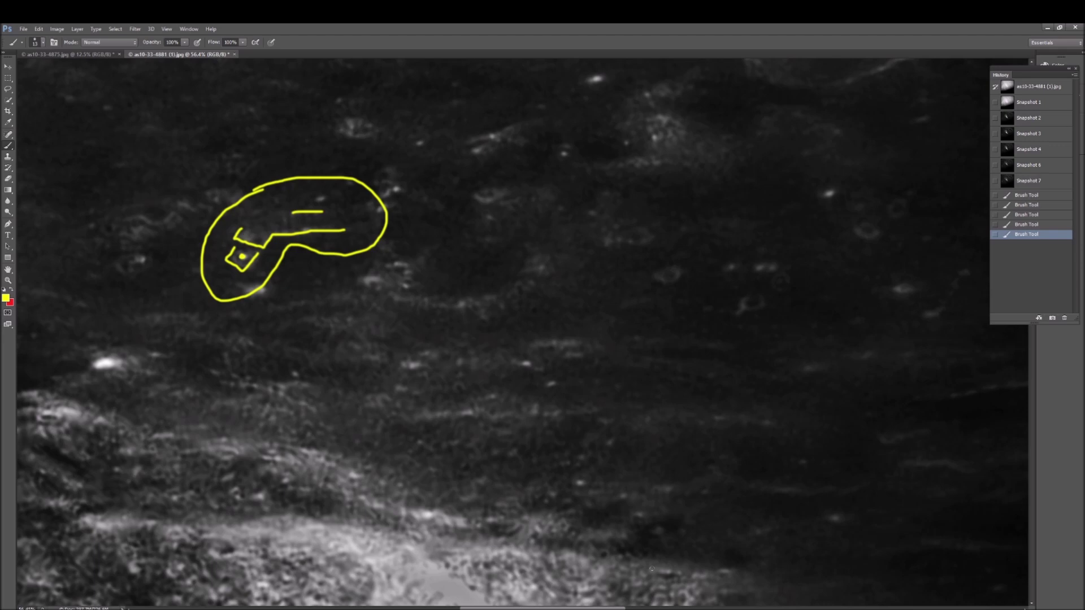
pyautogui.click(1048, 105)
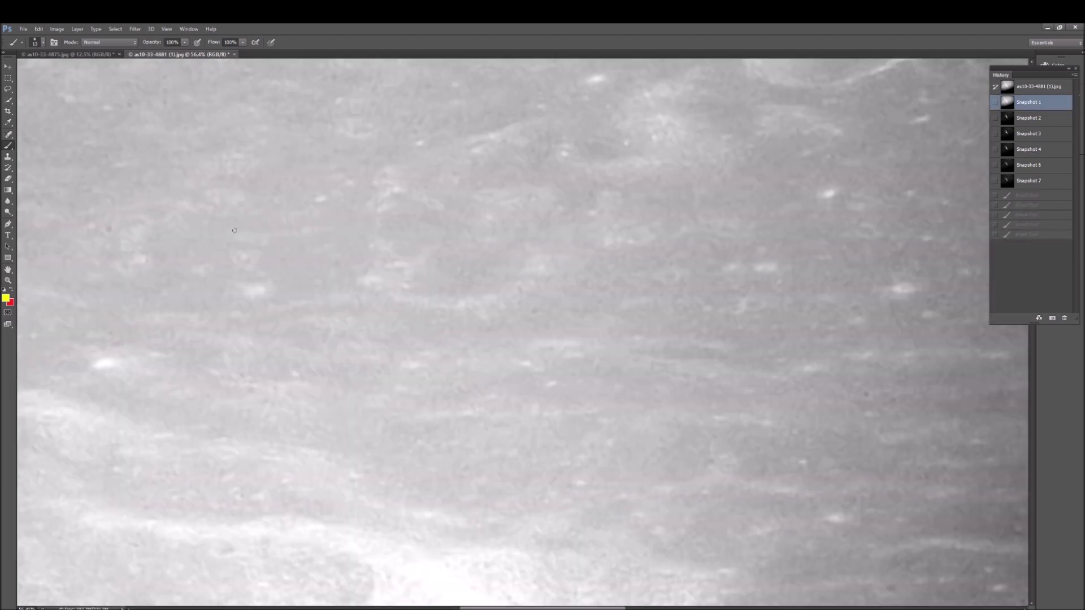
pyautogui.moveTo(239, 228)
pyautogui.mouseDown()
pyautogui.moveTo(230, 236)
pyautogui.moveTo(244, 244)
pyautogui.moveTo(270, 239)
pyautogui.moveTo(235, 266)
pyautogui.moveTo(257, 256)
pyautogui.mouseUp()
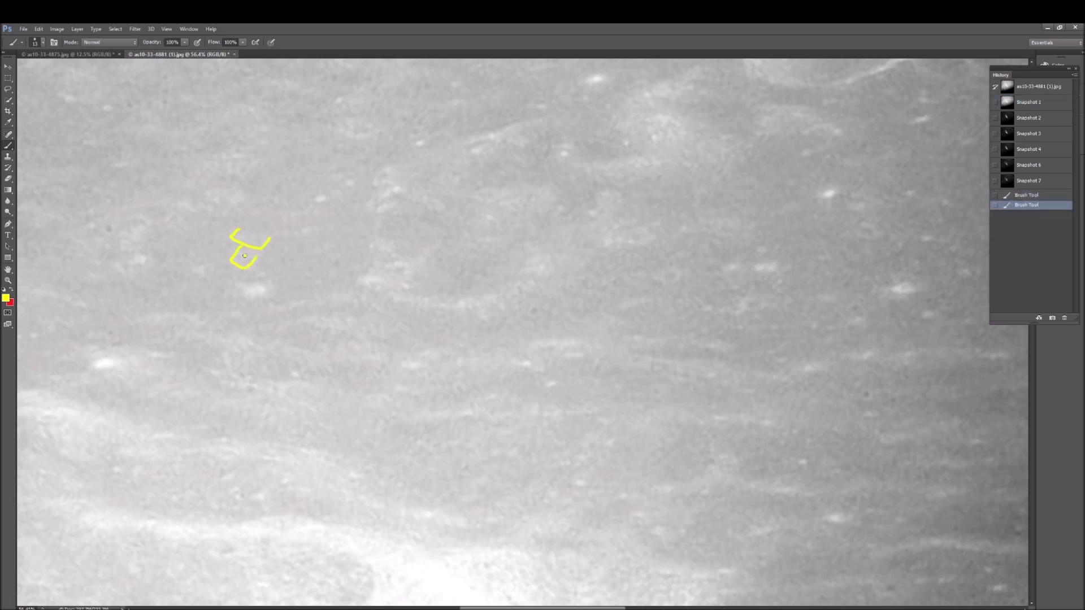
pyautogui.click(1027, 101)
pyautogui.moveTo(251, 206)
pyautogui.mouseDown()
pyautogui.moveTo(226, 213)
pyautogui.moveTo(187, 305)
pyautogui.moveTo(302, 252)
pyautogui.moveTo(248, 207)
pyautogui.mouseUp()
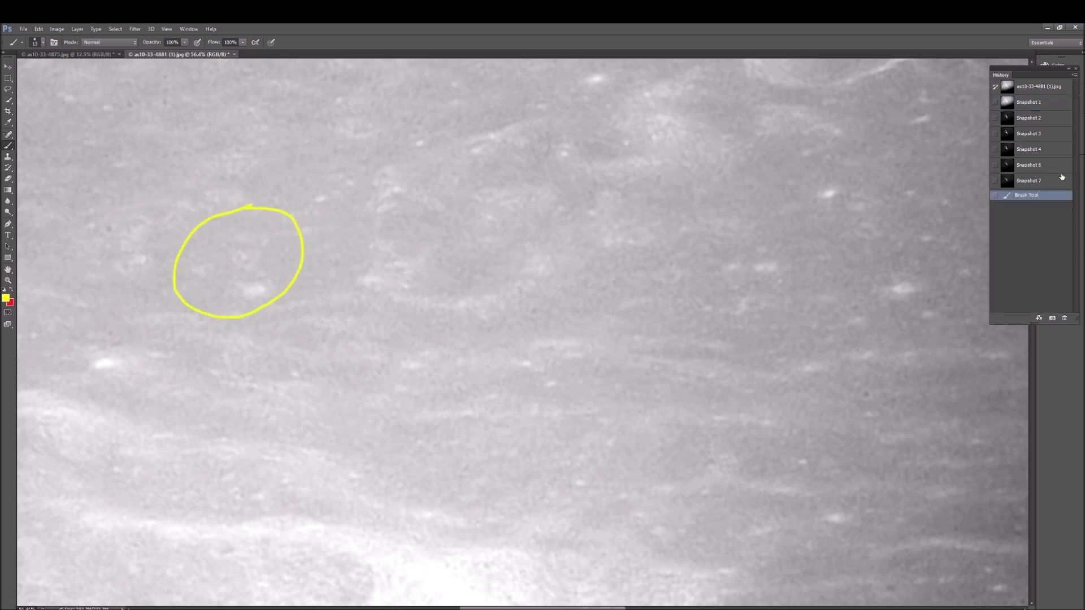
# Switch back to the darkened photo through Snapshot 7, ending on Snapshot 6.
pyautogui.click(1060, 173)
pyautogui.click(1053, 186)
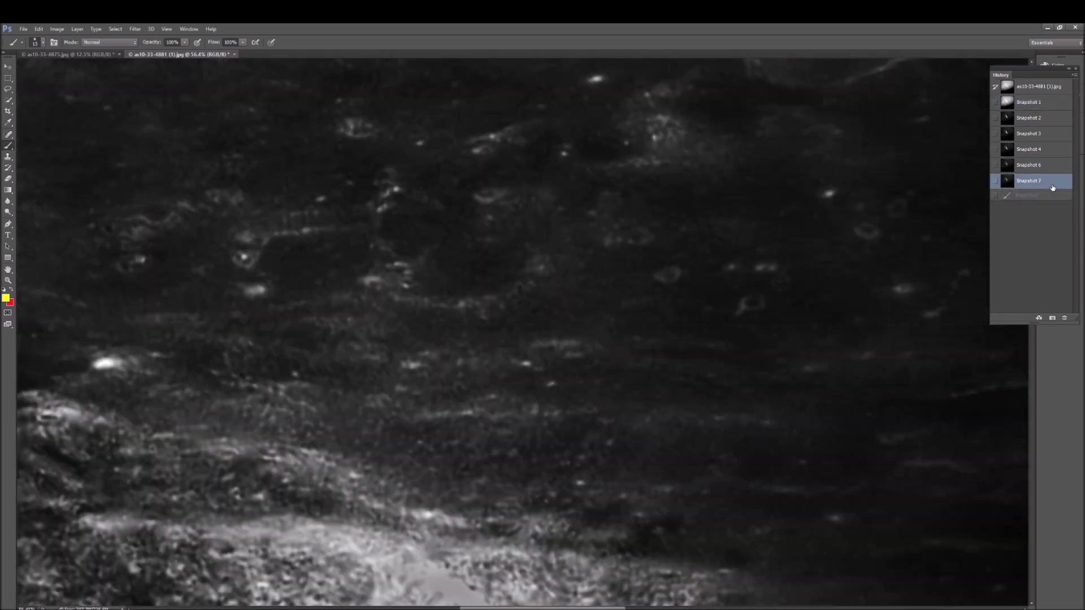
pyautogui.click(1052, 166)
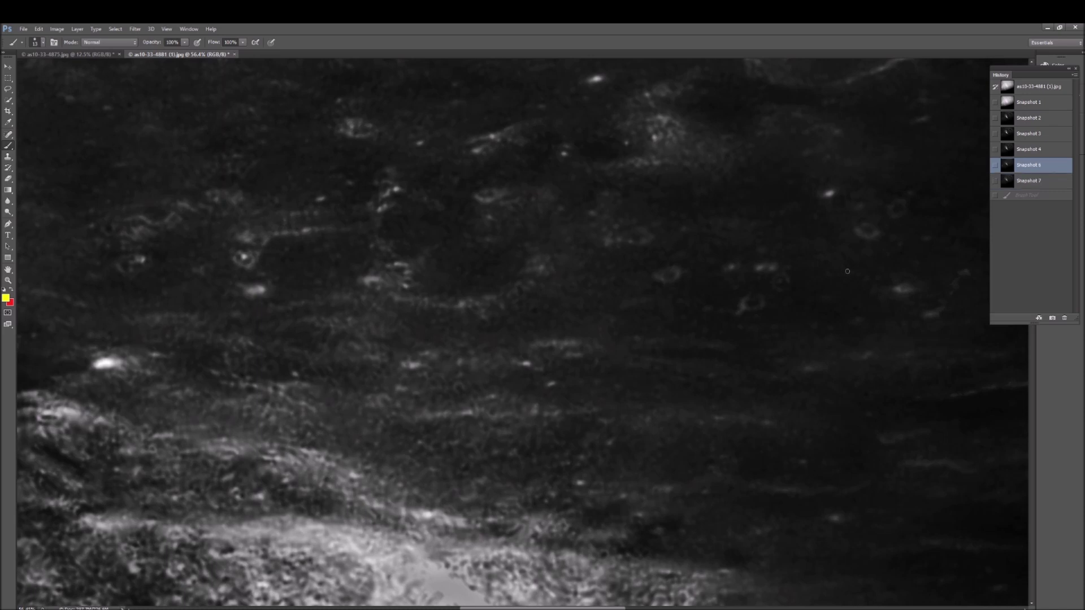
# Circle the faint ring-shaped spots to the right of the ribbed feature and point an arrow at the one in the open circle.
pyautogui.moveTo(609, 609); pyautogui.dragTo(628, 608)
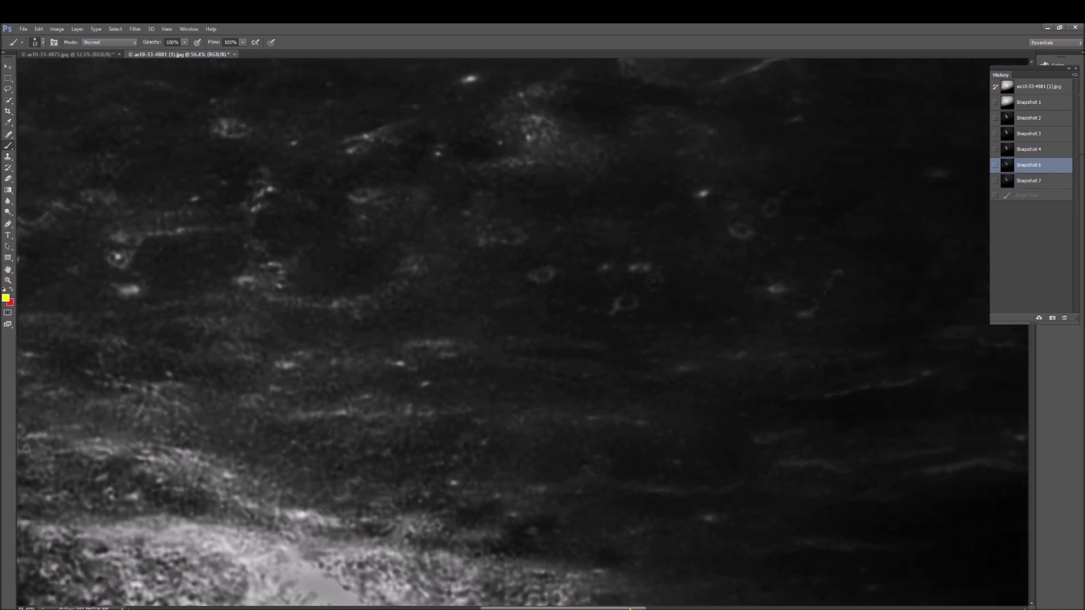
pyautogui.moveTo(607, 280)
pyautogui.mouseDown()
pyautogui.moveTo(595, 326)
pyautogui.moveTo(634, 340)
pyautogui.moveTo(656, 315)
pyautogui.moveTo(649, 290)
pyautogui.mouseUp()
pyautogui.moveTo(750, 191); pyautogui.dragTo(747, 187)
pyautogui.moveTo(758, 264)
pyautogui.mouseDown()
pyautogui.moveTo(745, 293)
pyautogui.moveTo(783, 307)
pyautogui.moveTo(800, 277)
pyautogui.moveTo(758, 264)
pyautogui.mouseUp()
pyautogui.moveTo(535, 243)
pyautogui.mouseDown()
pyautogui.moveTo(491, 291)
pyautogui.moveTo(568, 286)
pyautogui.moveTo(537, 249)
pyautogui.mouseUp()
pyautogui.hotkey('ctrl', '+')
pyautogui.moveTo(648, 368)
pyautogui.mouseDown()
pyautogui.moveTo(643, 322)
pyautogui.moveTo(657, 319)
pyautogui.mouseUp()
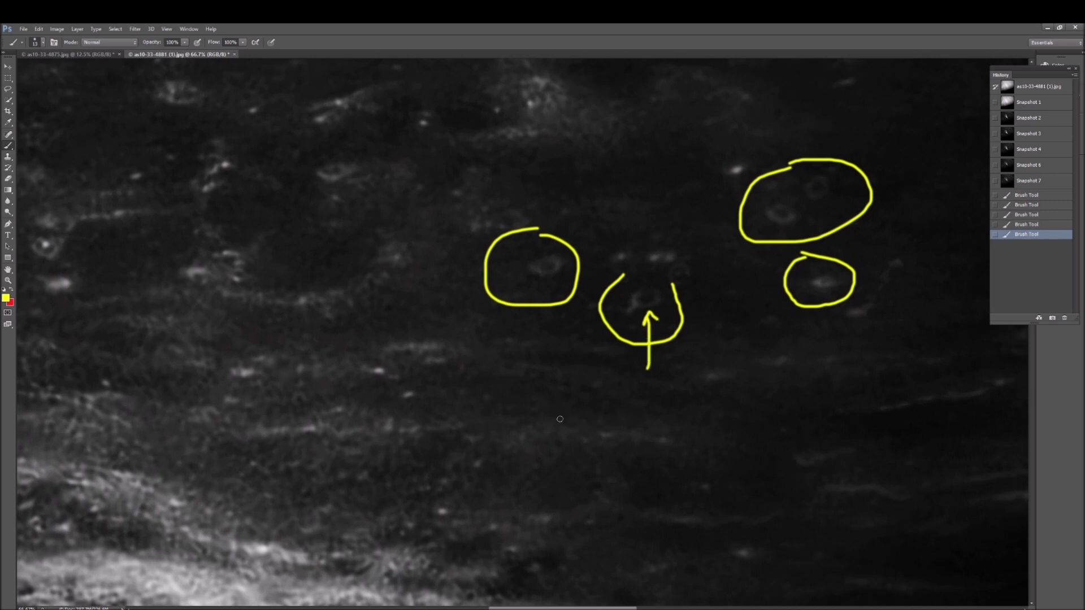
# Restore Snapshot 7 and outline the large area of faint horizontal streaks near the dark side of the photo in yellow.
pyautogui.scroll(1, 560, 419)
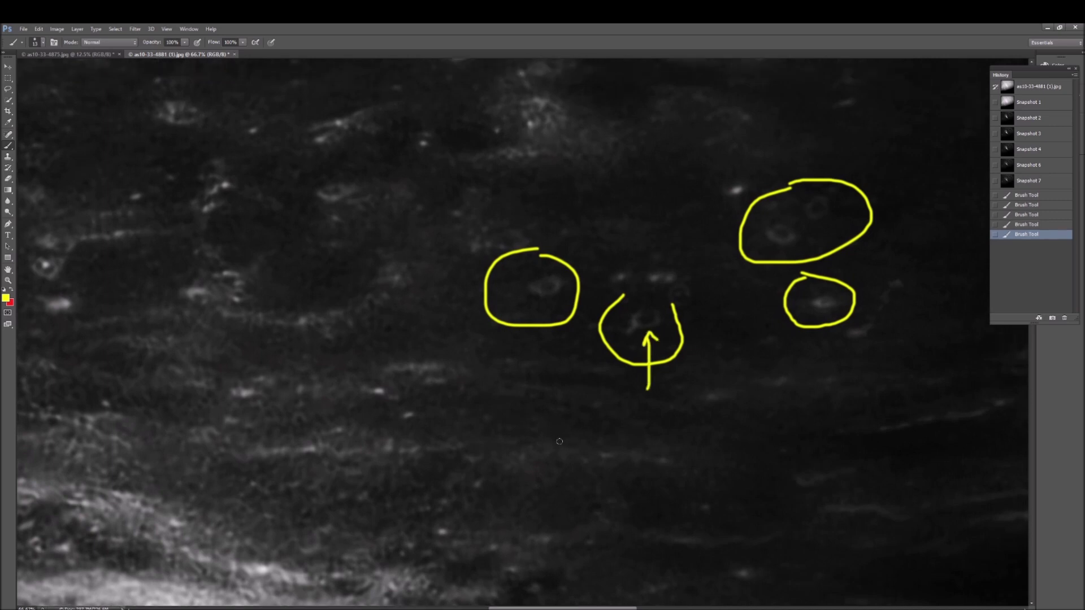
pyautogui.hotkey('ctrl', '-')
pyautogui.press('z')
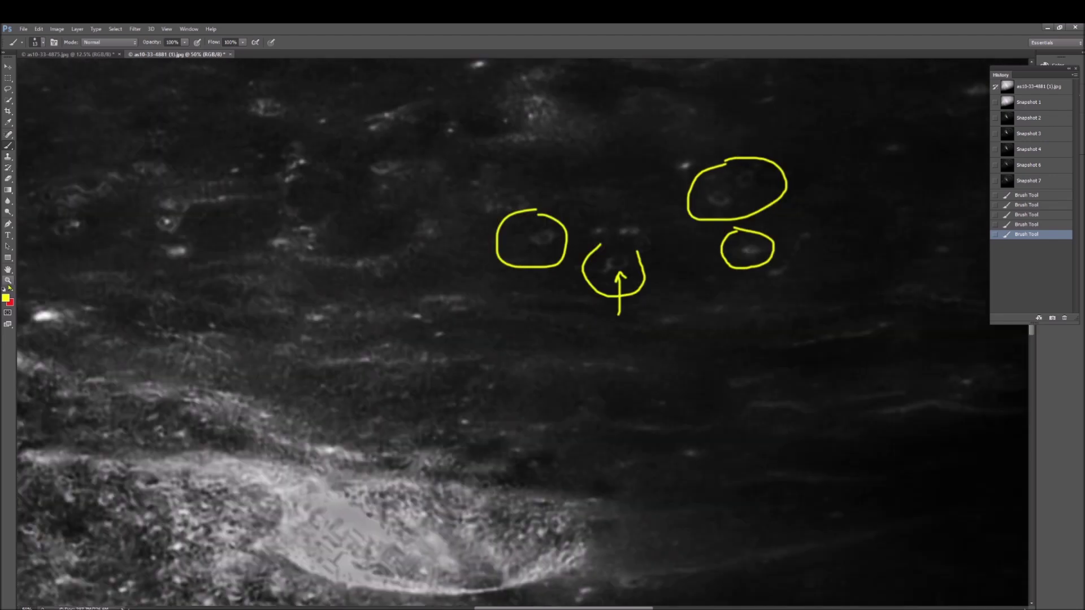
pyautogui.moveTo(423, 291); pyautogui.dragTo(408, 309)
pyautogui.moveTo(582, 608); pyautogui.dragTo(678, 609)
pyautogui.scroll(6, 486, 443)
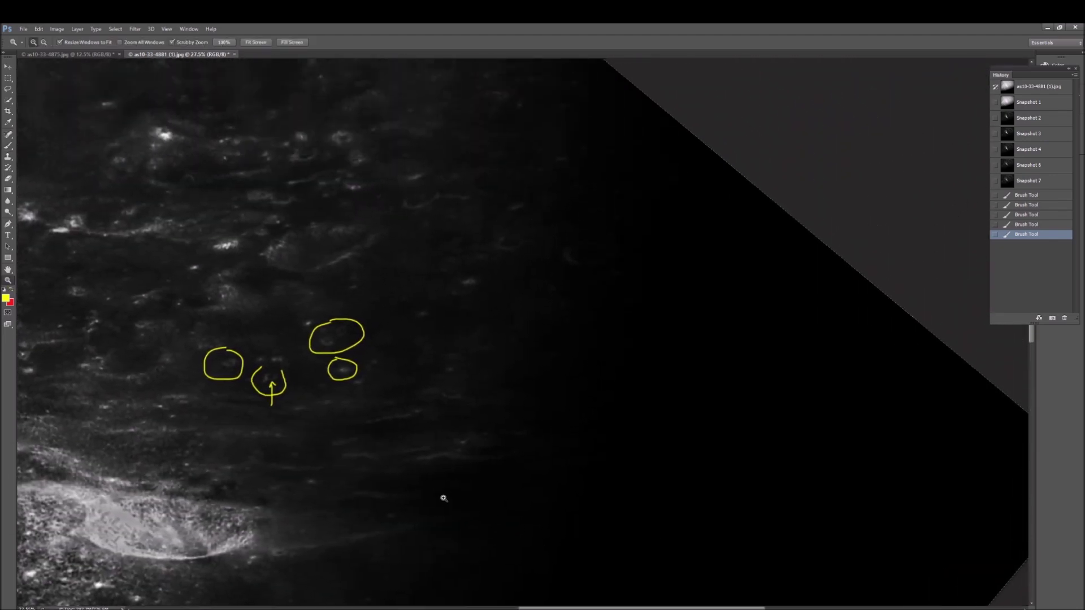
pyautogui.moveTo(467, 331); pyautogui.dragTo(484, 310)
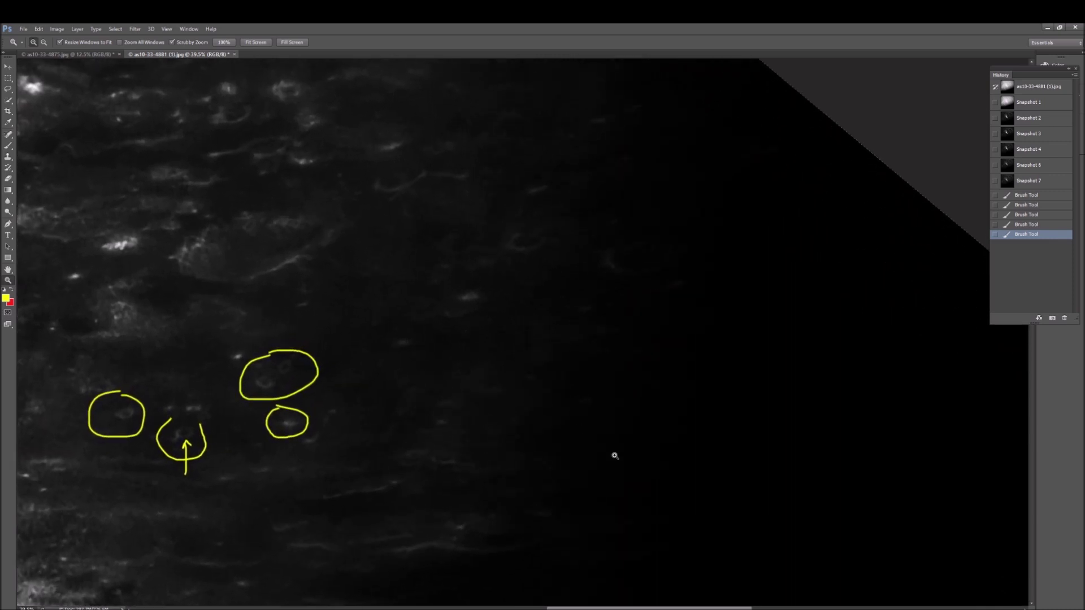
pyautogui.scroll(-3, 616, 454)
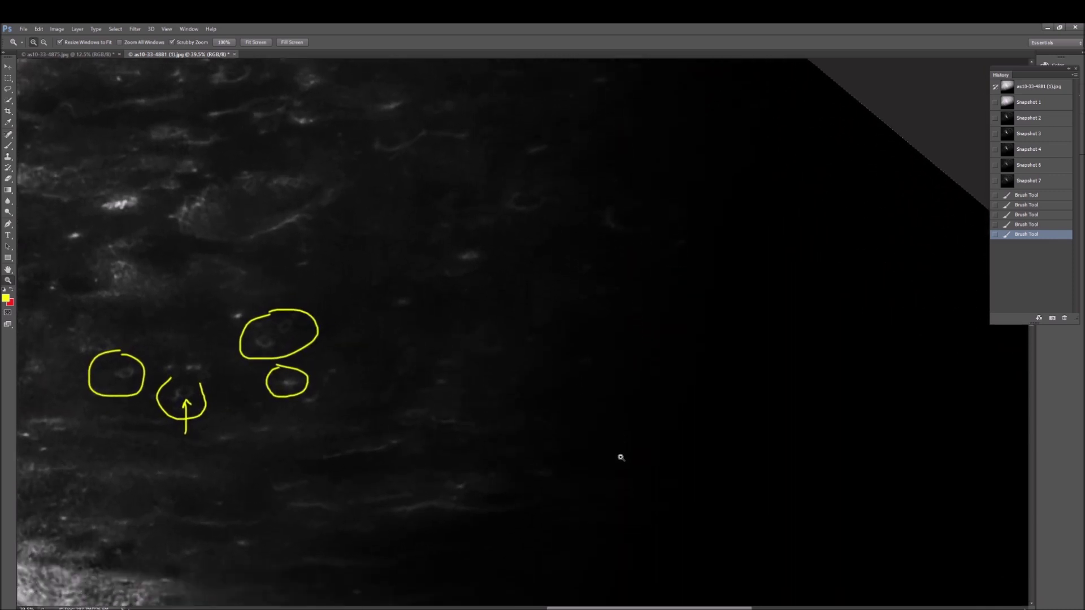
pyautogui.click(1028, 182)
pyautogui.scroll(-1, 632, 366)
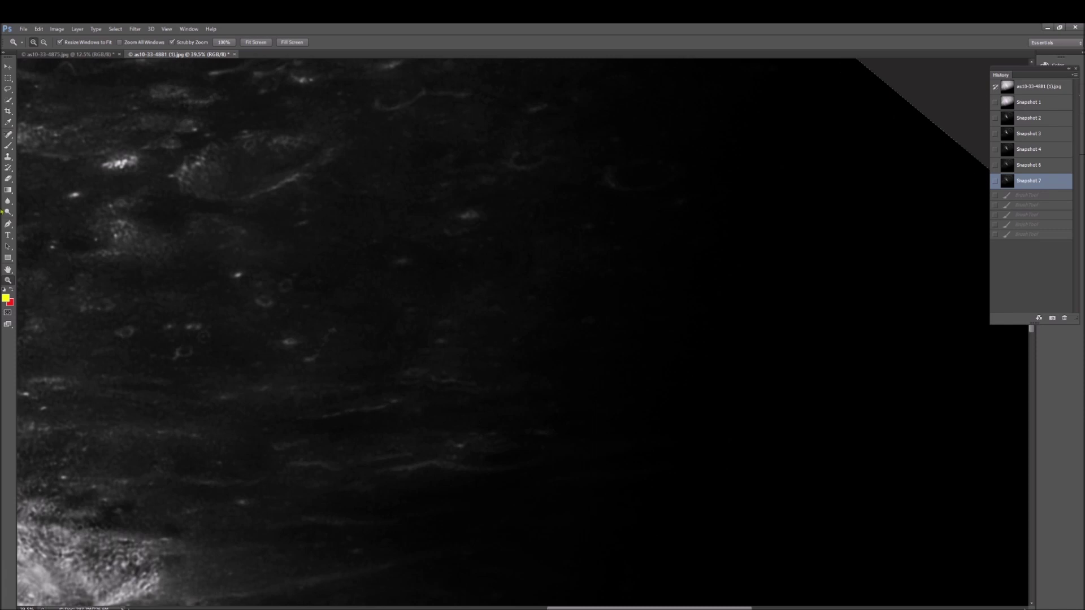
pyautogui.click(10, 145)
pyautogui.moveTo(399, 345)
pyautogui.mouseDown()
pyautogui.moveTo(265, 366)
pyautogui.moveTo(207, 413)
pyautogui.moveTo(213, 479)
pyautogui.moveTo(289, 550)
pyautogui.moveTo(434, 565)
pyautogui.moveTo(613, 497)
pyautogui.moveTo(597, 364)
pyautogui.moveTo(400, 341)
pyautogui.mouseUp()
# Trace the long lower streak inside the outline and point arrows at it from below and at the area above it.
pyautogui.moveTo(442, 529)
pyautogui.mouseDown()
pyautogui.moveTo(455, 484)
pyautogui.moveTo(446, 489)
pyautogui.moveTo(464, 482)
pyautogui.mouseUp()
pyautogui.moveTo(379, 478)
pyautogui.mouseDown()
pyautogui.moveTo(427, 465)
pyautogui.moveTo(529, 470)
pyautogui.moveTo(554, 453)
pyautogui.mouseUp()
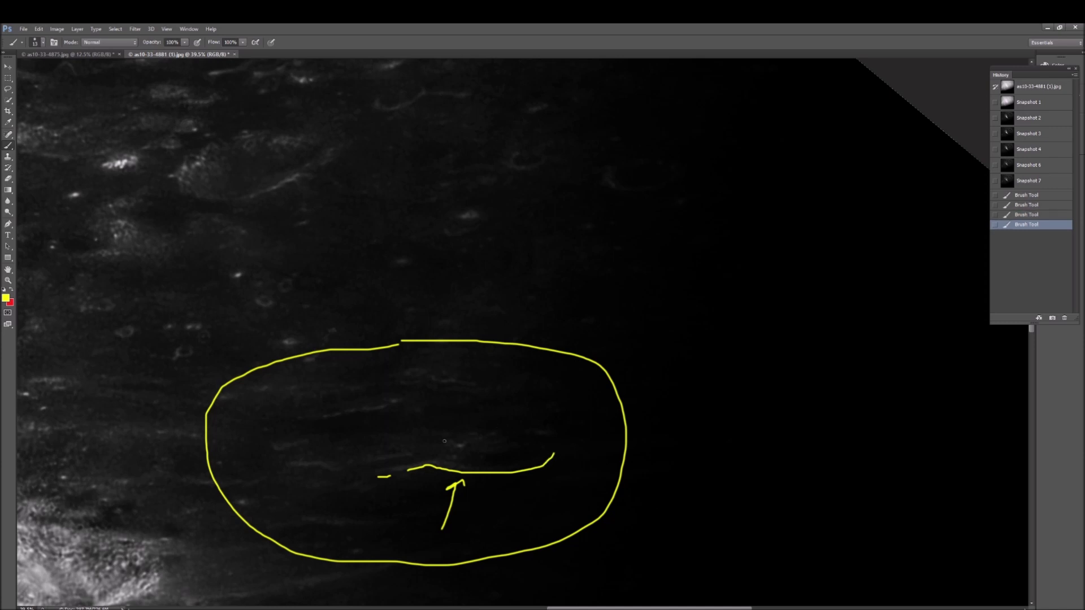
pyautogui.moveTo(540, 386)
pyautogui.mouseDown()
pyautogui.moveTo(505, 421)
pyautogui.moveTo(506, 402)
pyautogui.moveTo(506, 425)
pyautogui.moveTo(528, 422)
pyautogui.mouseUp()
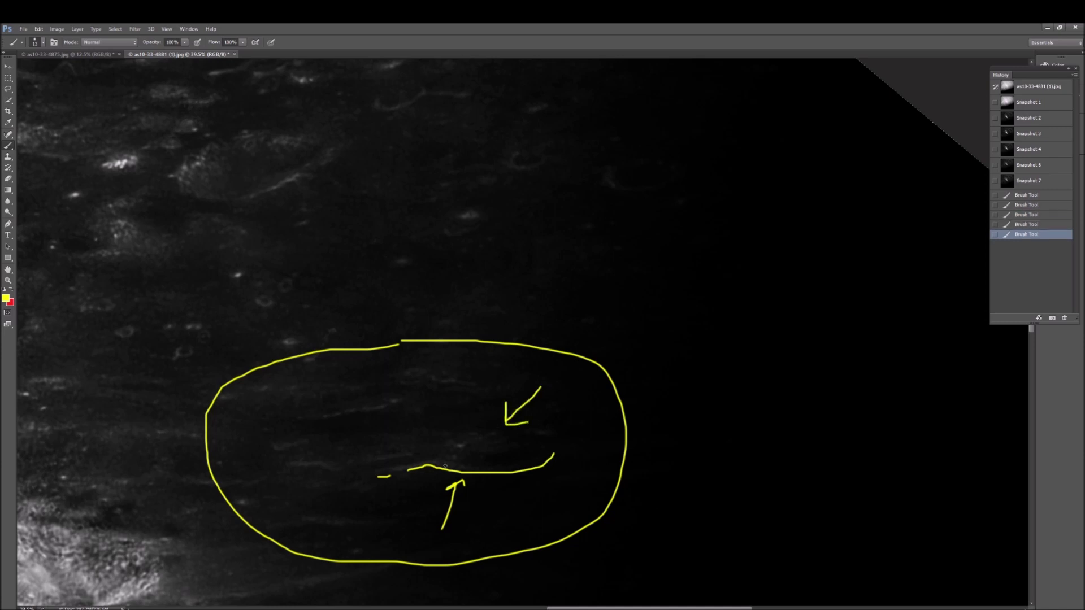
pyautogui.moveTo(374, 468); pyautogui.dragTo(434, 457)
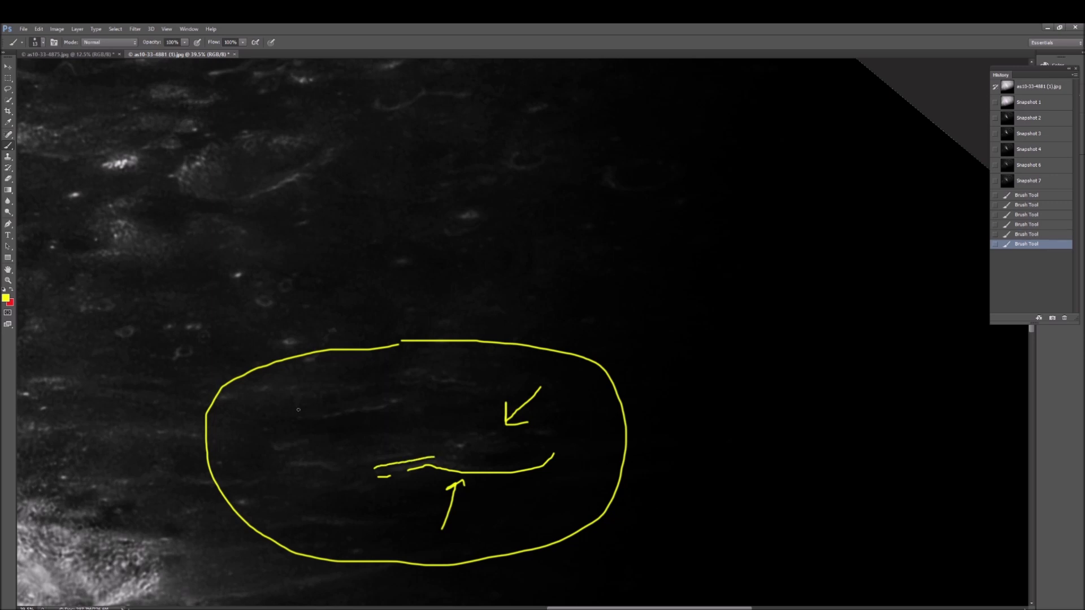
# Add three downward arrows over the upper streaks, underline the middle streak with an arrow, and circle the faint patch beside it.
pyautogui.moveTo(295, 323)
pyautogui.mouseDown()
pyautogui.moveTo(302, 380)
pyautogui.moveTo(294, 367)
pyautogui.moveTo(338, 378)
pyautogui.mouseUp()
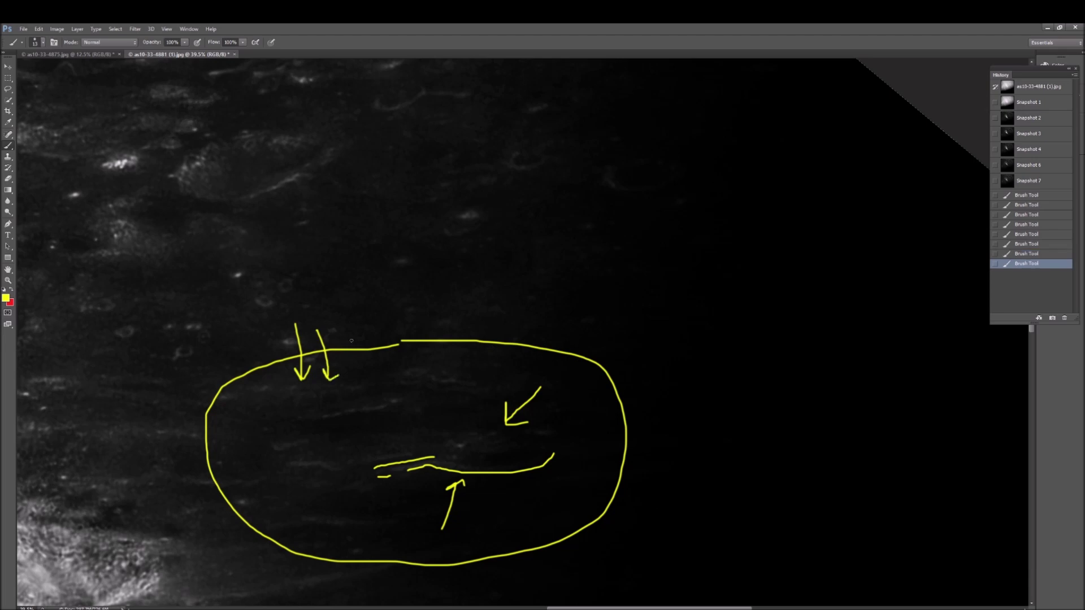
pyautogui.moveTo(349, 330); pyautogui.dragTo(362, 377)
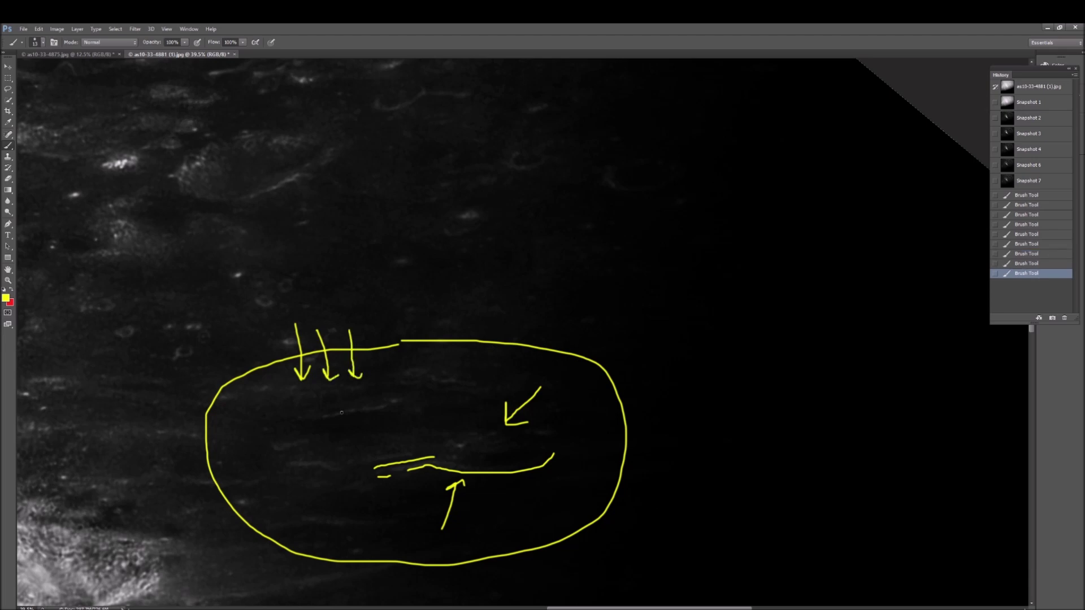
pyautogui.moveTo(303, 420)
pyautogui.mouseDown()
pyautogui.moveTo(394, 407)
pyautogui.moveTo(357, 440)
pyautogui.moveTo(364, 432)
pyautogui.mouseUp()
pyautogui.moveTo(446, 353)
pyautogui.mouseDown()
pyautogui.moveTo(404, 354)
pyautogui.moveTo(384, 377)
pyautogui.moveTo(425, 407)
pyautogui.moveTo(477, 402)
pyautogui.moveTo(477, 367)
pyautogui.moveTo(447, 352)
pyautogui.mouseUp()
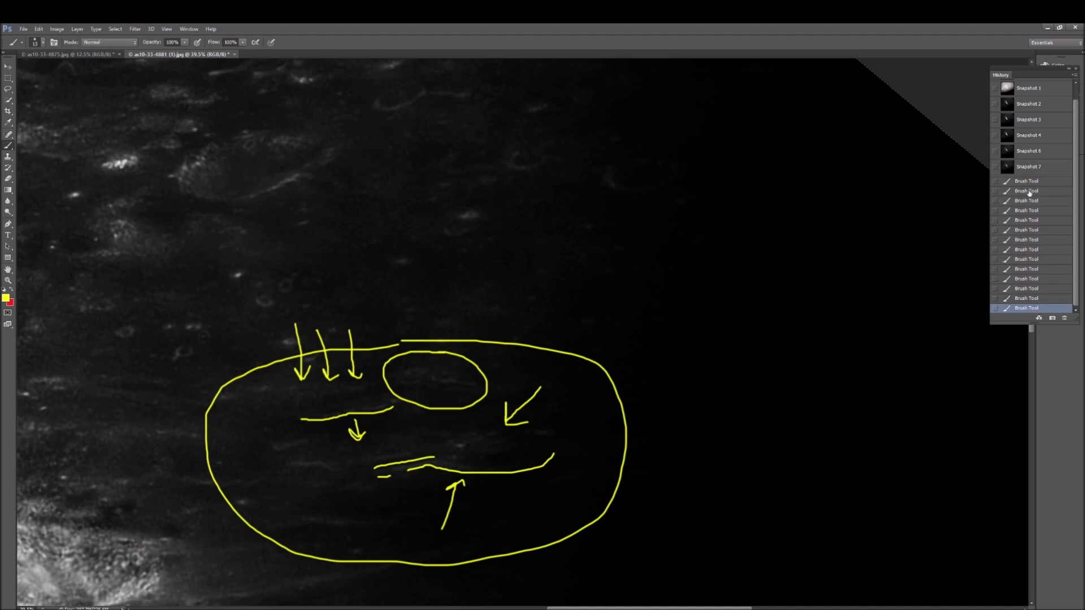
# Restore Snapshot 6 and try a yellow stroke near the small ring-shaped spots.
pyautogui.click(1028, 151)
pyautogui.scroll(2, 706, 337)
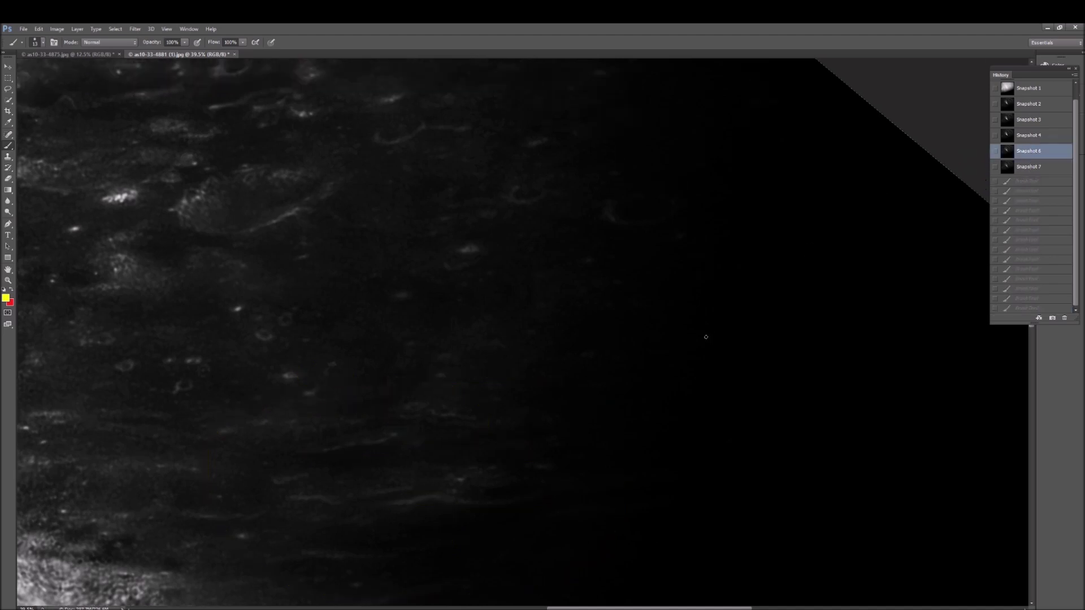
pyautogui.moveTo(187, 339)
pyautogui.mouseDown()
pyautogui.moveTo(153, 361)
pyautogui.moveTo(157, 403)
pyautogui.moveTo(309, 424)
pyautogui.moveTo(353, 390)
pyautogui.moveTo(353, 322)
pyautogui.moveTo(337, 292)
pyautogui.moveTo(201, 315)
pyautogui.mouseUp()
pyautogui.hotkey('ctrl', 'z')
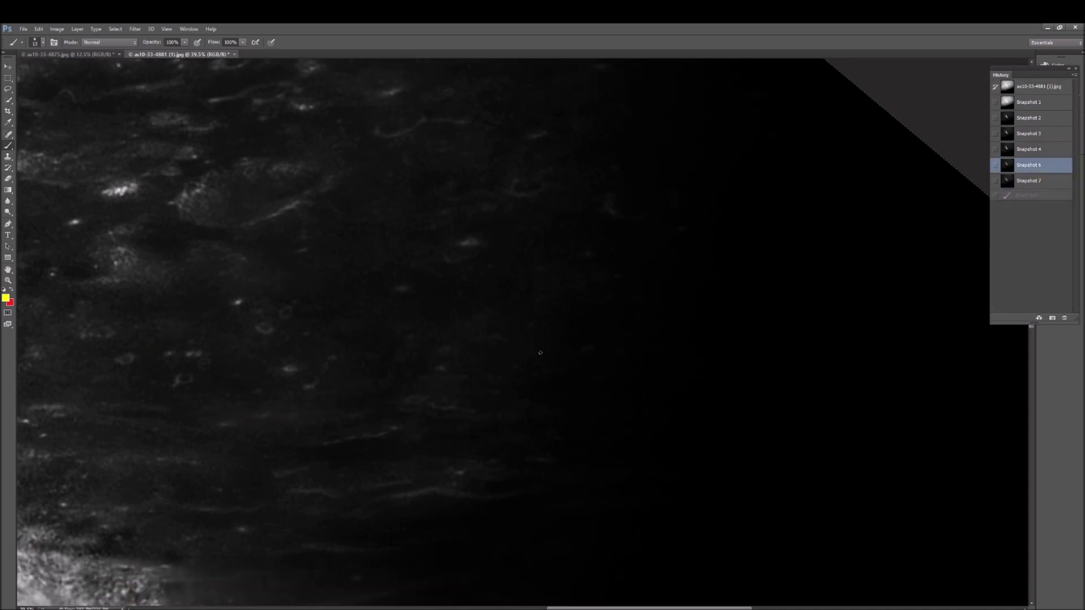
# Circle the bright ring-shaped feature at the far left of the bright chain, trace its rim, and add short strokes beneath it.
pyautogui.scroll(-6, 540, 352)
pyautogui.scroll(2, 540, 353)
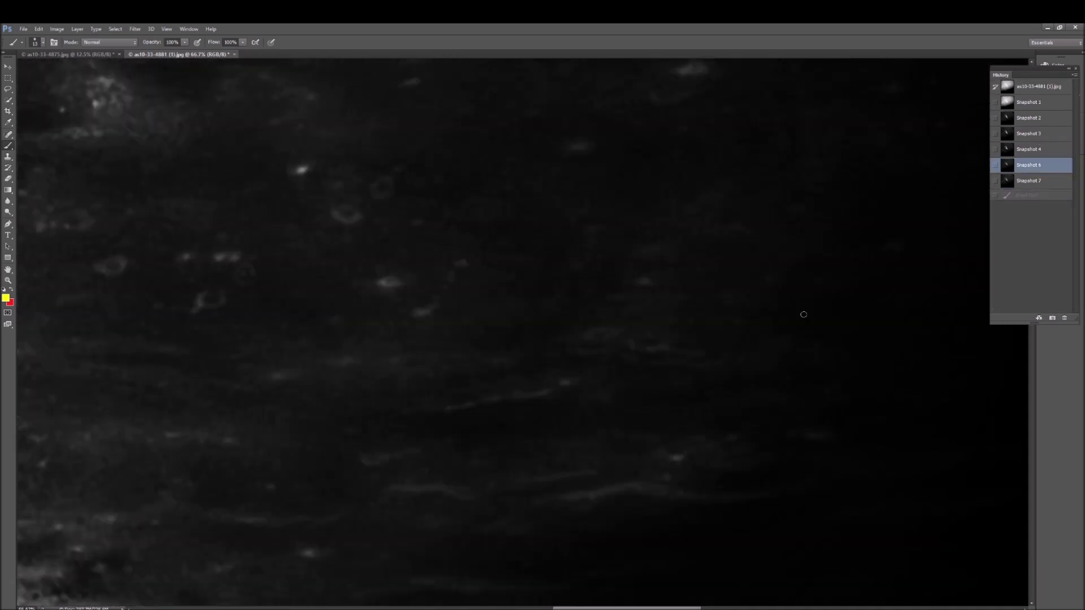
pyautogui.scroll(1, 784, 311)
pyautogui.scroll(-1, 626, 560)
pyautogui.scroll(1, 597, 569)
pyautogui.hscroll(-5, 462, 590)
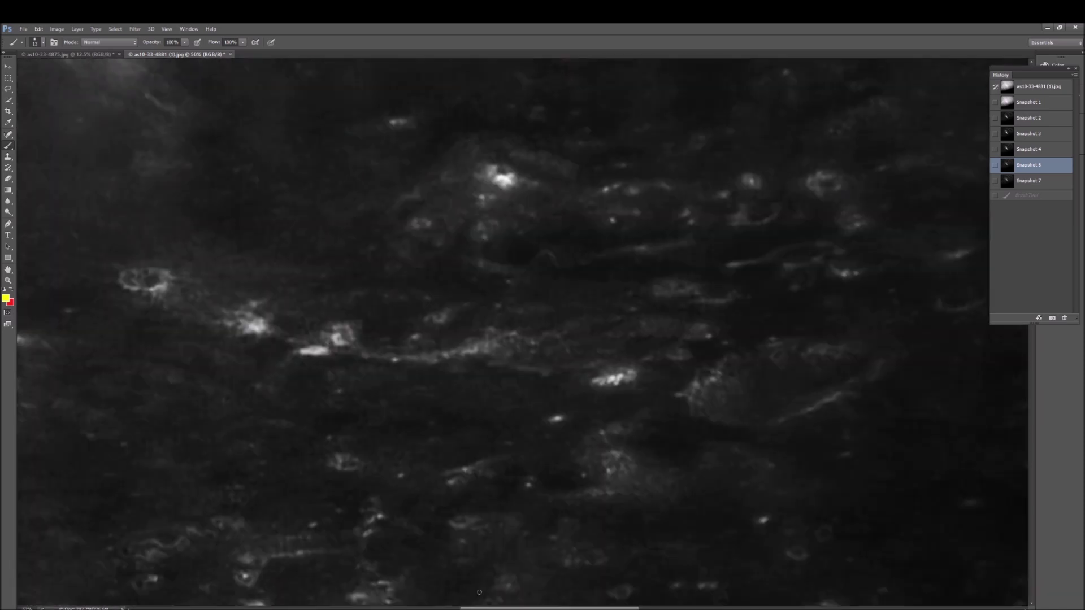
pyautogui.hscroll(-3, 491, 598)
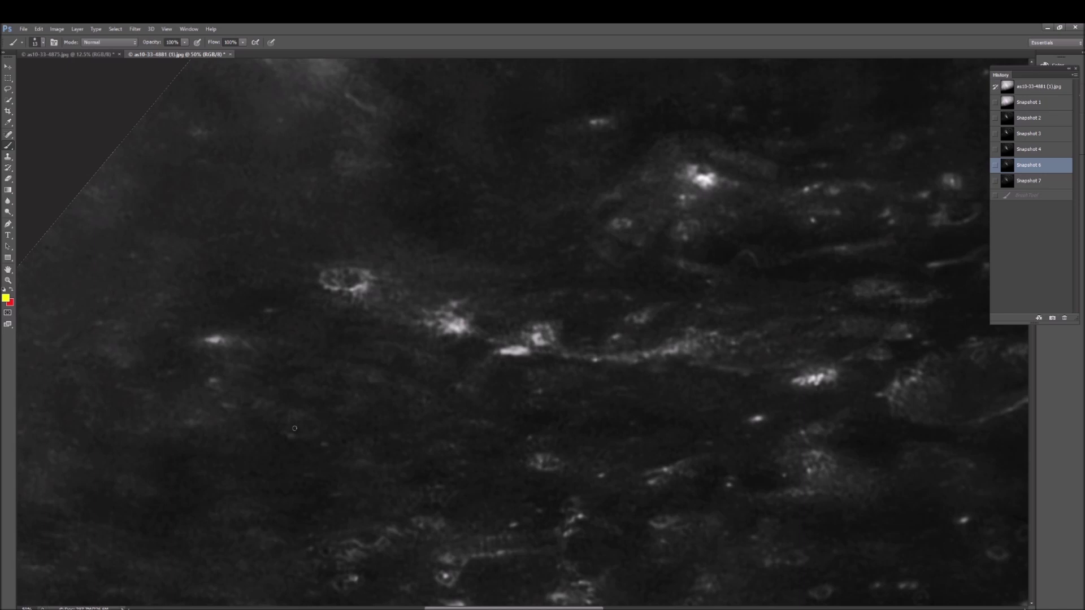
pyautogui.hotkey('ctrl', '+')
pyautogui.moveTo(268, 213)
pyautogui.mouseDown()
pyautogui.moveTo(204, 241)
pyautogui.moveTo(220, 334)
pyautogui.moveTo(356, 309)
pyautogui.moveTo(316, 222)
pyautogui.moveTo(263, 217)
pyautogui.mouseUp()
pyautogui.moveTo(259, 247)
pyautogui.mouseDown()
pyautogui.moveTo(261, 270)
pyautogui.moveTo(297, 278)
pyautogui.moveTo(306, 272)
pyautogui.moveTo(267, 246)
pyautogui.moveTo(308, 245)
pyautogui.moveTo(305, 294)
pyautogui.mouseUp()
pyautogui.moveTo(287, 279)
pyautogui.mouseDown()
pyautogui.moveTo(288, 289)
pyautogui.moveTo(262, 286)
pyautogui.mouseUp()
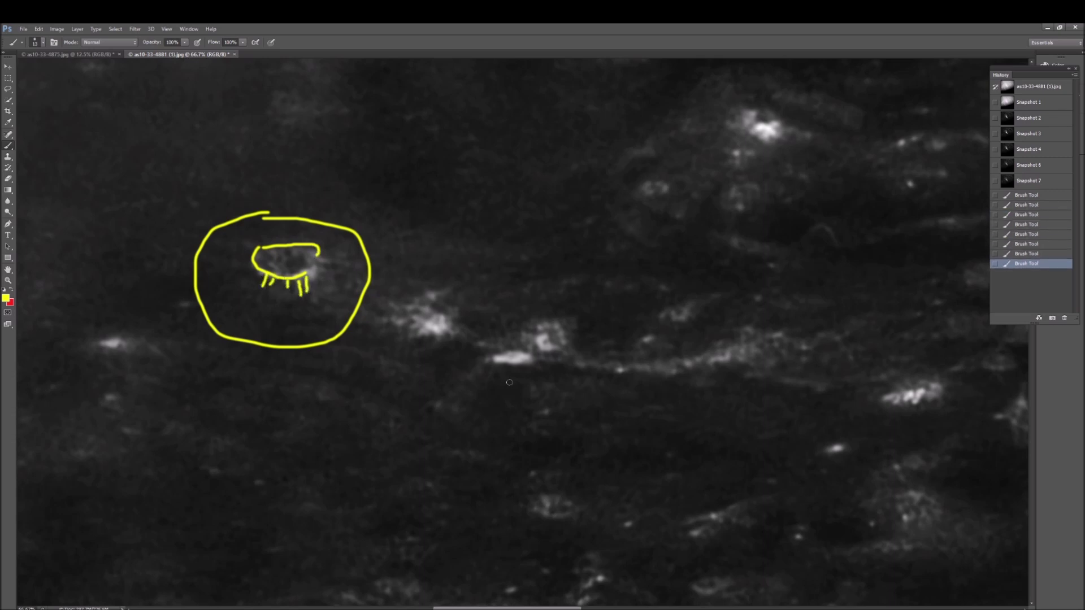
# Restore Snapshot 6, circle the bright round spot farther along the chain, and dot its curved upper rim in yellow.
pyautogui.click(1028, 165)
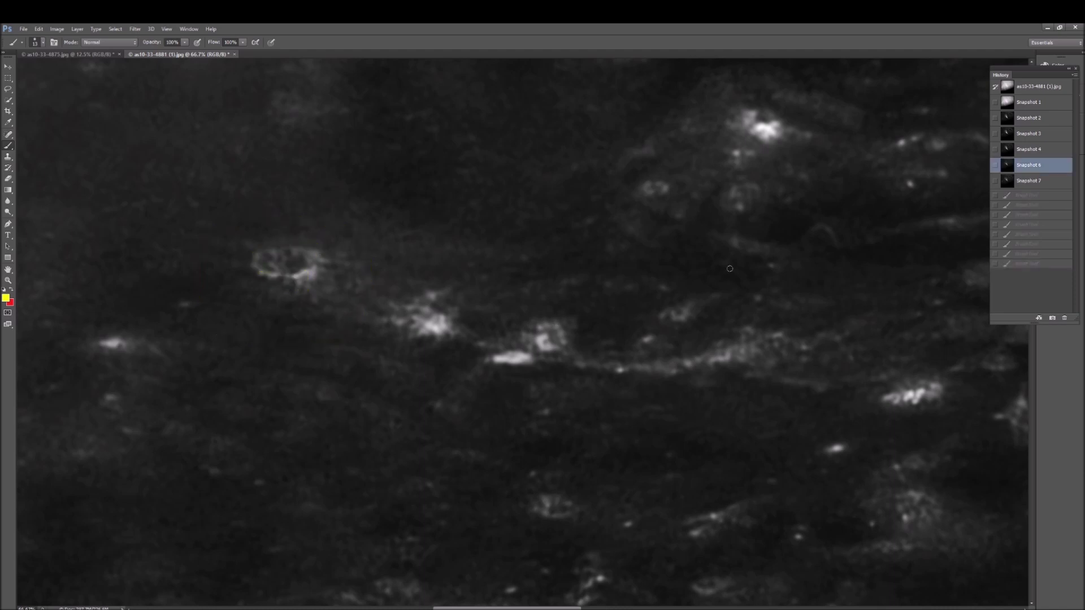
pyautogui.moveTo(559, 291)
pyautogui.mouseDown()
pyautogui.moveTo(506, 309)
pyautogui.moveTo(497, 352)
pyautogui.moveTo(609, 376)
pyautogui.moveTo(588, 291)
pyautogui.moveTo(546, 285)
pyautogui.mouseUp()
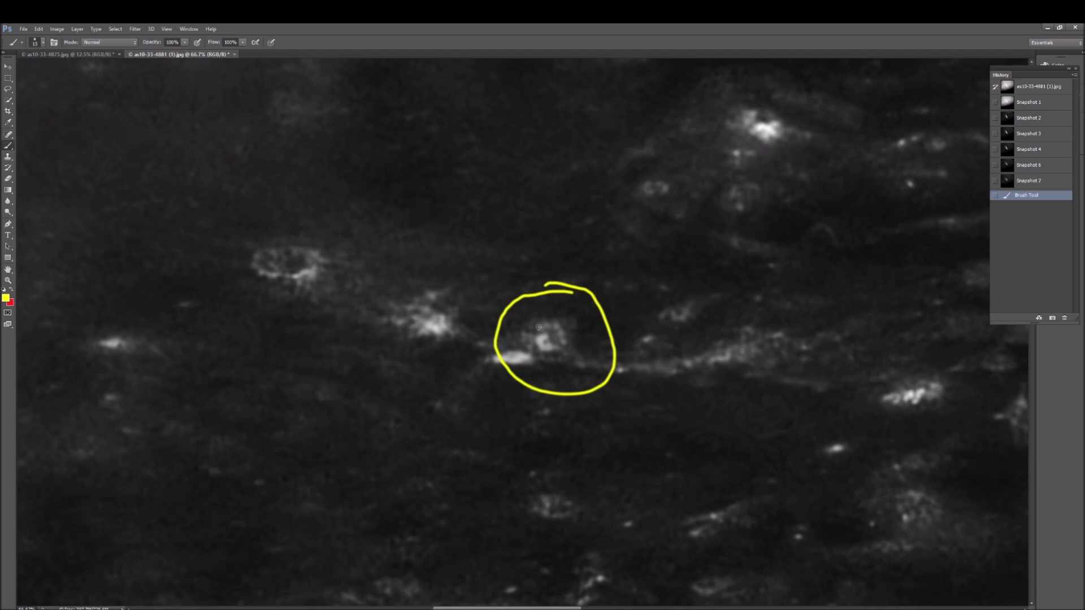
pyautogui.click(538, 327)
pyautogui.click(547, 324)
pyautogui.click(554, 324)
pyautogui.click(562, 332)
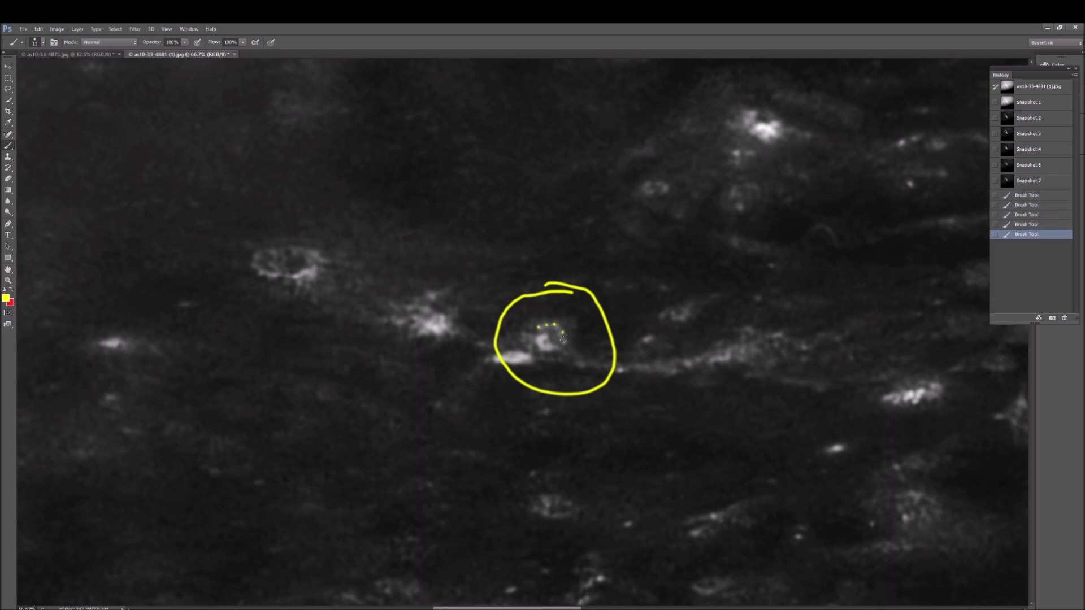
pyautogui.click(563, 343)
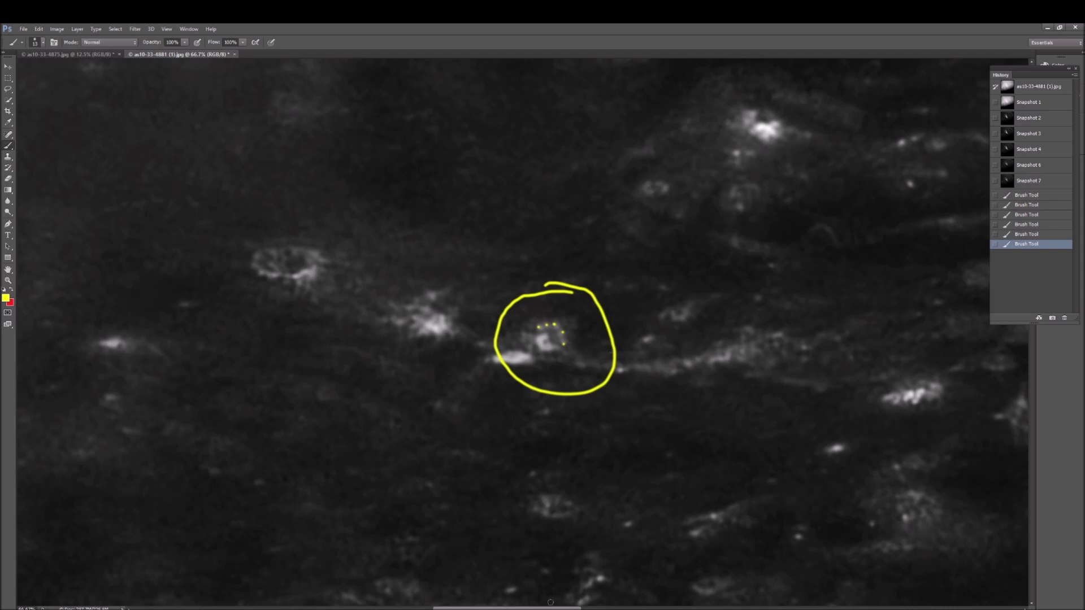
# Draw an open yellow arc around the small faint spot just above and right of the bright elongated patch.
pyautogui.hscroll(10, 392, 400)
pyautogui.moveTo(380, 360)
pyautogui.mouseDown()
pyautogui.moveTo(378, 419)
pyautogui.moveTo(442, 386)
pyautogui.mouseUp()
pyautogui.scroll(2, 611, 348)
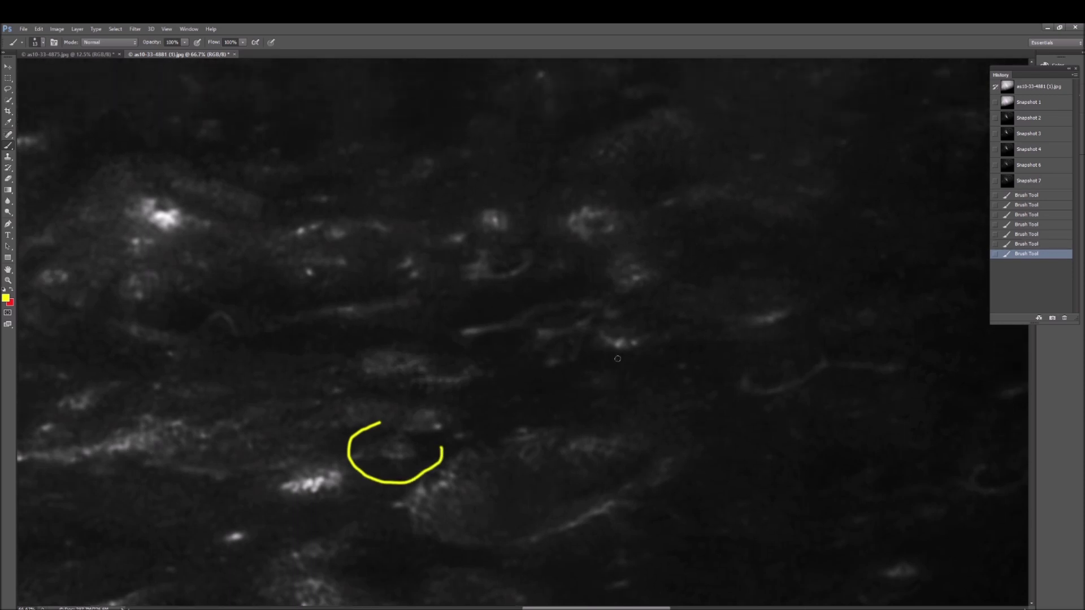
# Draw yellow arrows pointing to the round spot and the ring-shaped feature, and circle the hook-shaped feature in the upper chain.
pyautogui.moveTo(638, 165)
pyautogui.mouseDown()
pyautogui.moveTo(617, 197)
pyautogui.moveTo(613, 174)
pyautogui.moveTo(614, 193)
pyautogui.moveTo(650, 182)
pyautogui.mouseUp()
pyautogui.moveTo(517, 165)
pyautogui.mouseDown()
pyautogui.moveTo(505, 196)
pyautogui.moveTo(498, 177)
pyautogui.moveTo(503, 202)
pyautogui.moveTo(516, 204)
pyautogui.moveTo(450, 217)
pyautogui.moveTo(424, 313)
pyautogui.moveTo(558, 273)
pyautogui.moveTo(462, 214)
pyautogui.mouseUp()
pyautogui.scroll(1, 495, 324)
pyautogui.scroll(1, 495, 324)
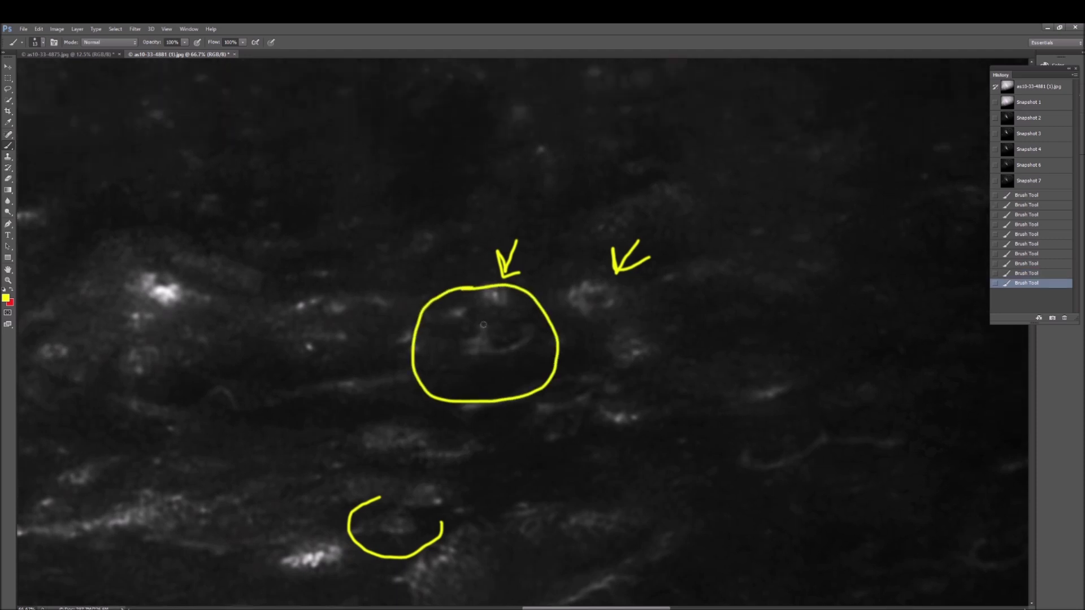
# Trace the boxy end and curved hook of the feature inside the yellow circle, and add an arrow pointing up at it.
pyautogui.click(8, 281)
pyautogui.click(164, 276)
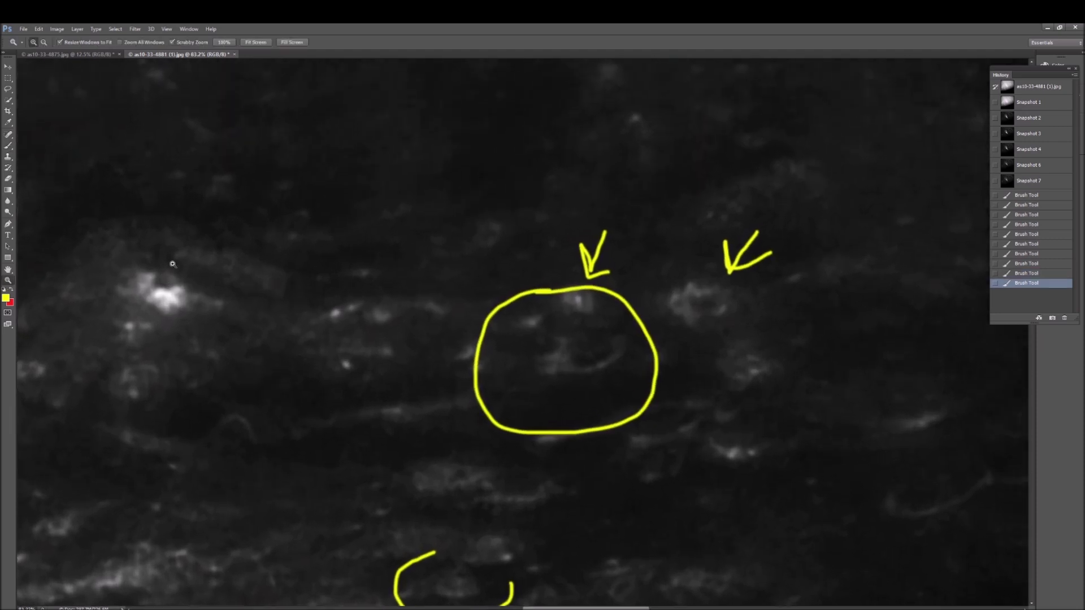
pyautogui.click(8, 145)
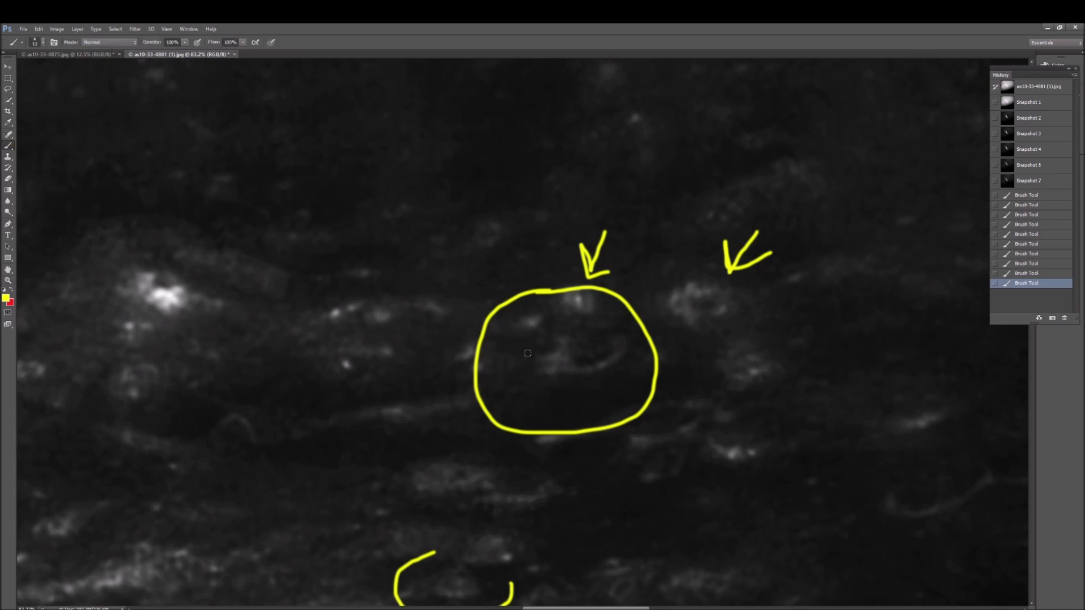
pyautogui.moveTo(532, 348)
pyautogui.mouseDown()
pyautogui.moveTo(532, 359)
pyautogui.moveTo(557, 361)
pyautogui.moveTo(562, 342)
pyautogui.moveTo(532, 374)
pyautogui.moveTo(560, 370)
pyautogui.moveTo(559, 360)
pyautogui.moveTo(577, 371)
pyautogui.moveTo(607, 367)
pyautogui.moveTo(629, 346)
pyautogui.moveTo(606, 333)
pyautogui.mouseUp()
pyautogui.moveTo(604, 405)
pyautogui.mouseDown()
pyautogui.moveTo(594, 362)
pyautogui.moveTo(588, 378)
pyautogui.moveTo(610, 367)
pyautogui.mouseUp()
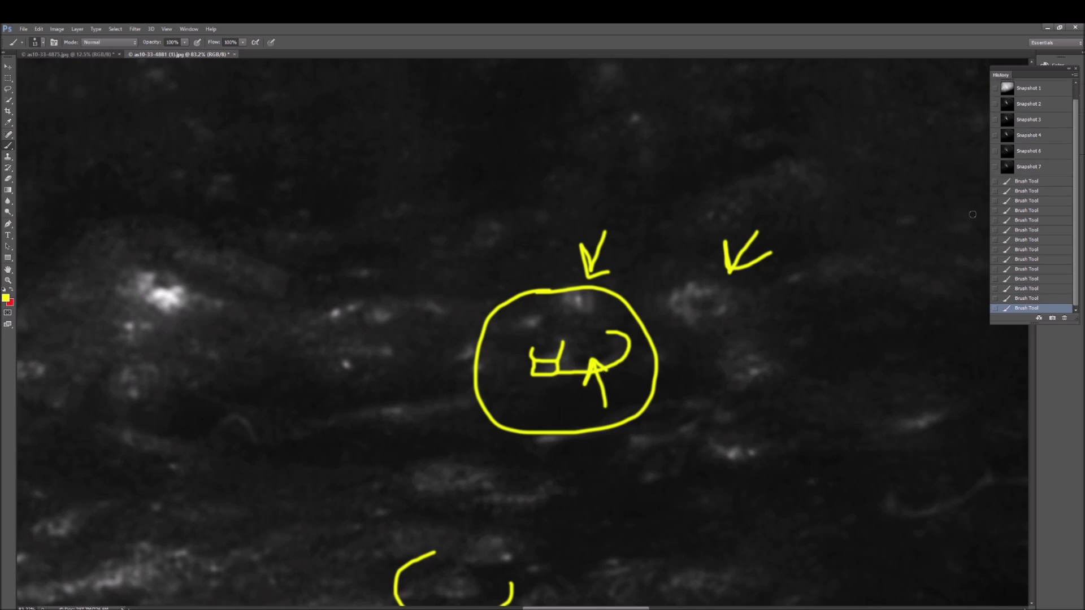
# Restore Snapshot 6 and draw two small yellow arcs side by side over the hook-shaped feature.
pyautogui.click(1038, 152)
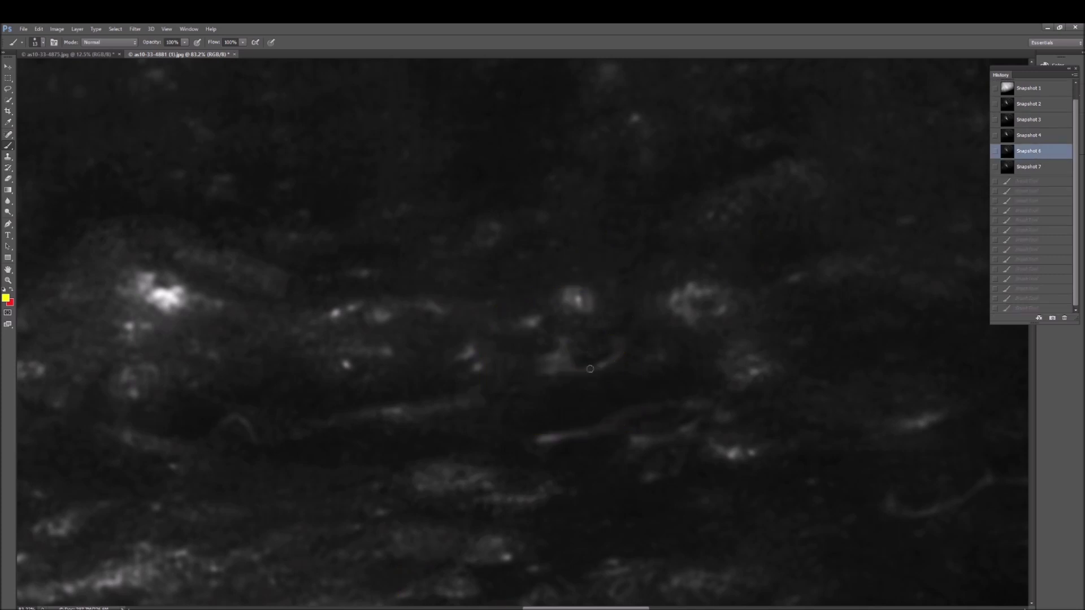
pyautogui.hotkey('ctrl', '+')
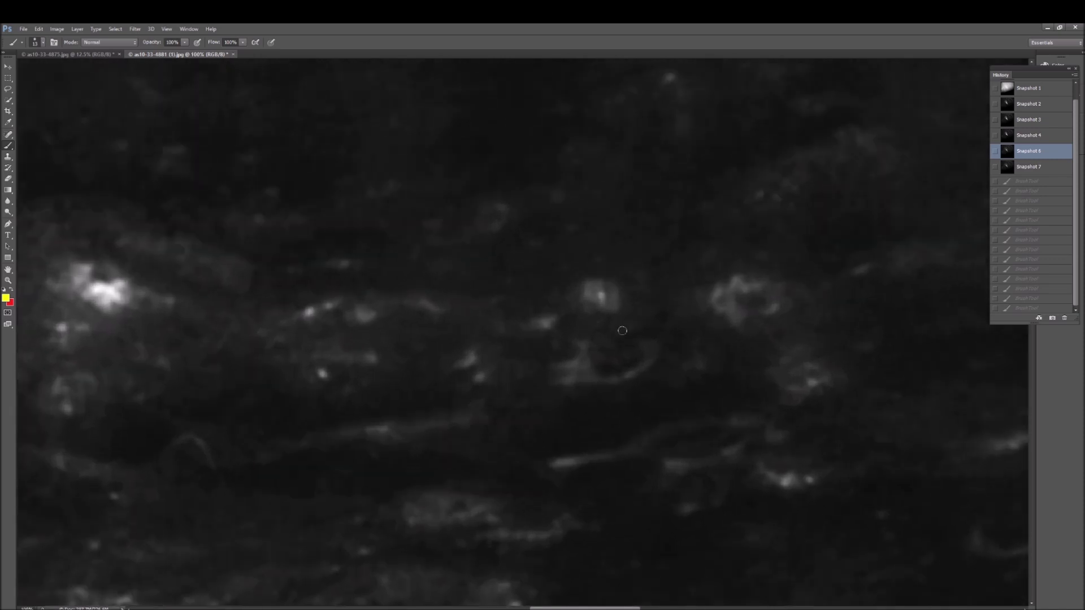
pyautogui.moveTo(597, 369)
pyautogui.mouseDown()
pyautogui.moveTo(595, 343)
pyautogui.moveTo(621, 331)
pyautogui.moveTo(638, 354)
pyautogui.mouseUp()
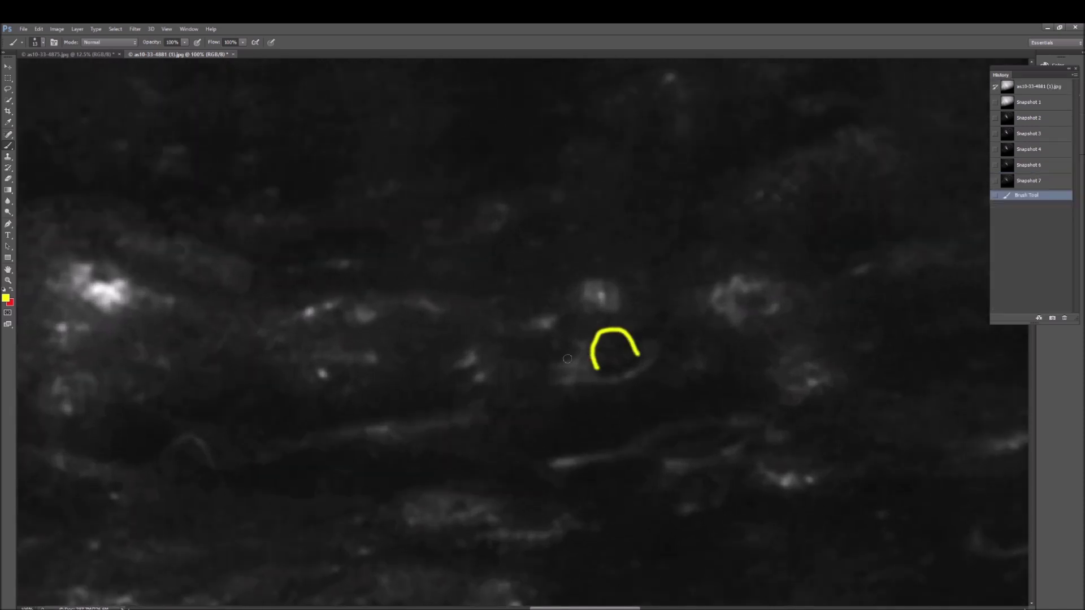
pyautogui.moveTo(548, 359)
pyautogui.mouseDown()
pyautogui.moveTo(548, 340)
pyautogui.moveTo(574, 345)
pyautogui.mouseUp()
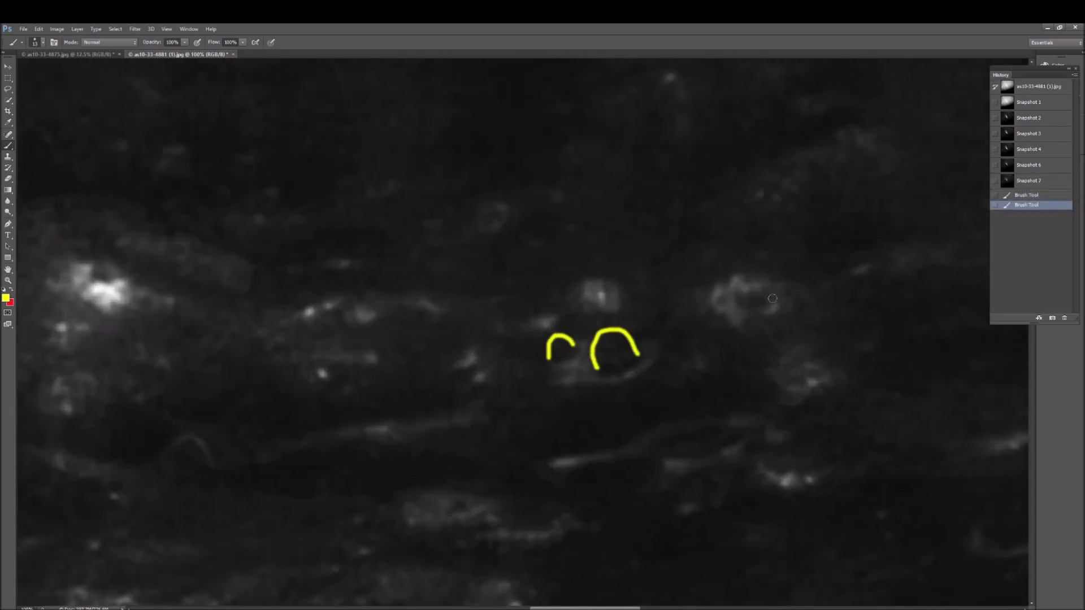
# Restore Snapshot 6, circle the brightest white spot, and mark the dark notch in its upper edge with small yellow strokes.
pyautogui.click(1029, 165)
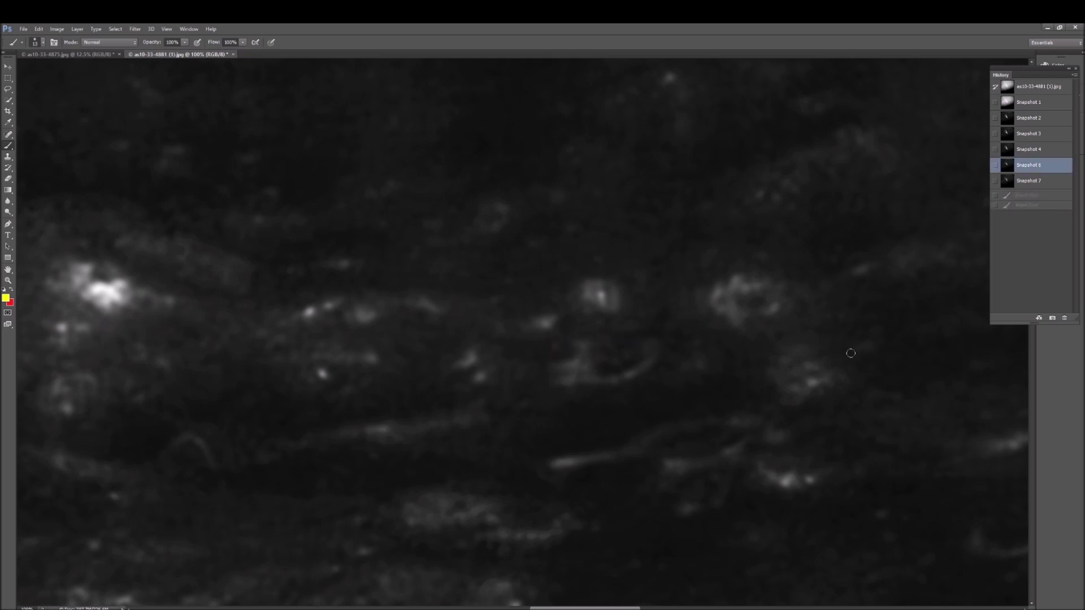
pyautogui.hotkey('ctrl', '-')
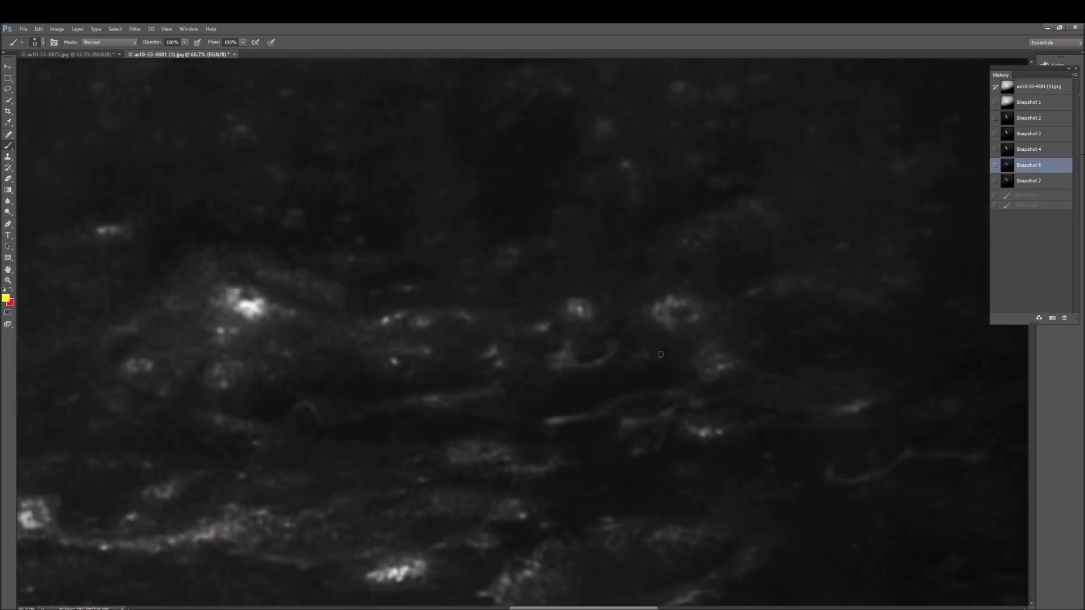
pyautogui.hscroll(-5, 434, 358)
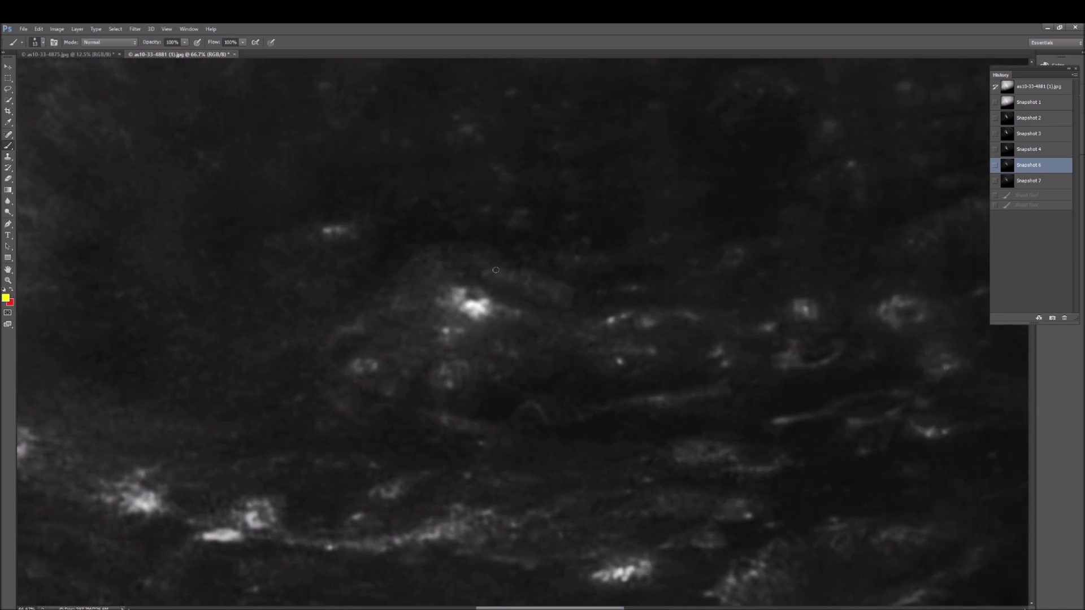
pyautogui.moveTo(461, 271)
pyautogui.mouseDown()
pyautogui.moveTo(434, 279)
pyautogui.moveTo(427, 300)
pyautogui.moveTo(447, 333)
pyautogui.moveTo(477, 335)
pyautogui.moveTo(508, 308)
pyautogui.moveTo(490, 278)
pyautogui.moveTo(462, 271)
pyautogui.mouseUp()
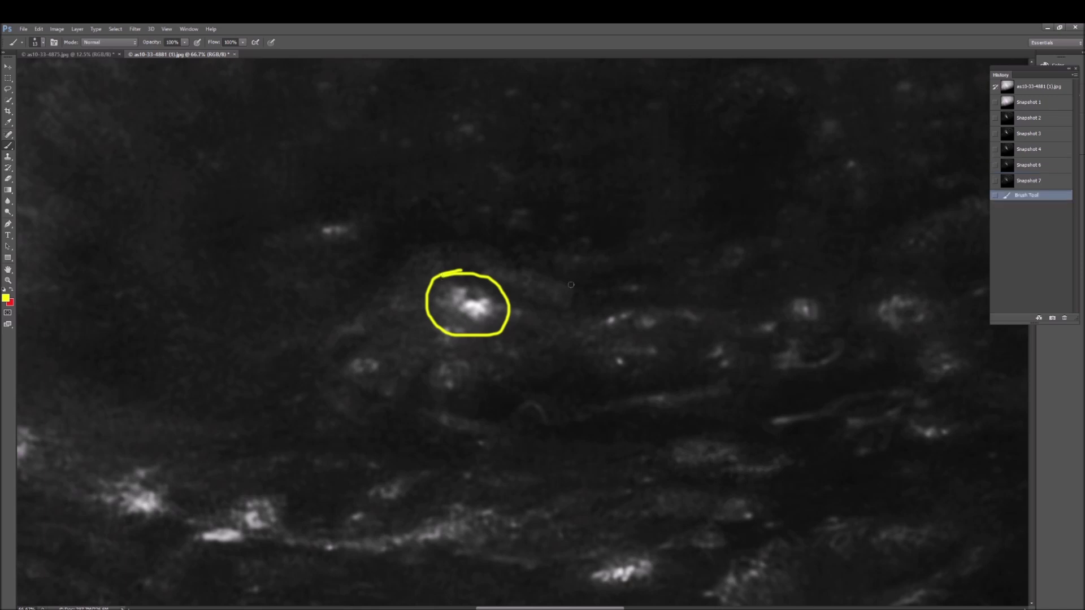
pyautogui.scroll(1, 571, 284)
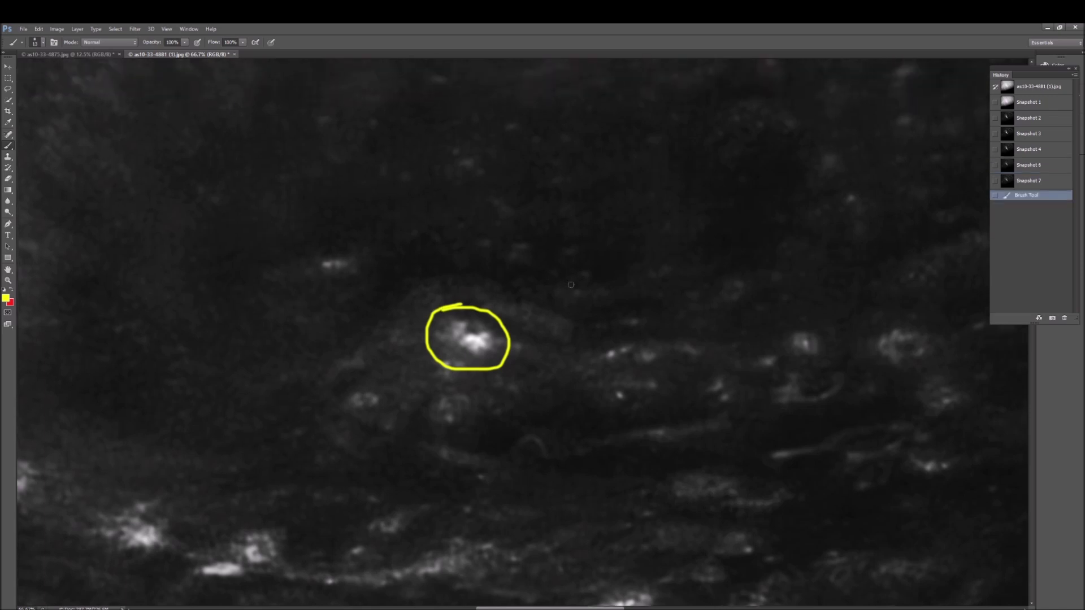
pyautogui.hotkey('ctrl', '+')
pyautogui.moveTo(441, 321)
pyautogui.mouseDown()
pyautogui.moveTo(446, 334)
pyautogui.moveTo(436, 326)
pyautogui.moveTo(455, 332)
pyautogui.moveTo(455, 321)
pyautogui.mouseUp()
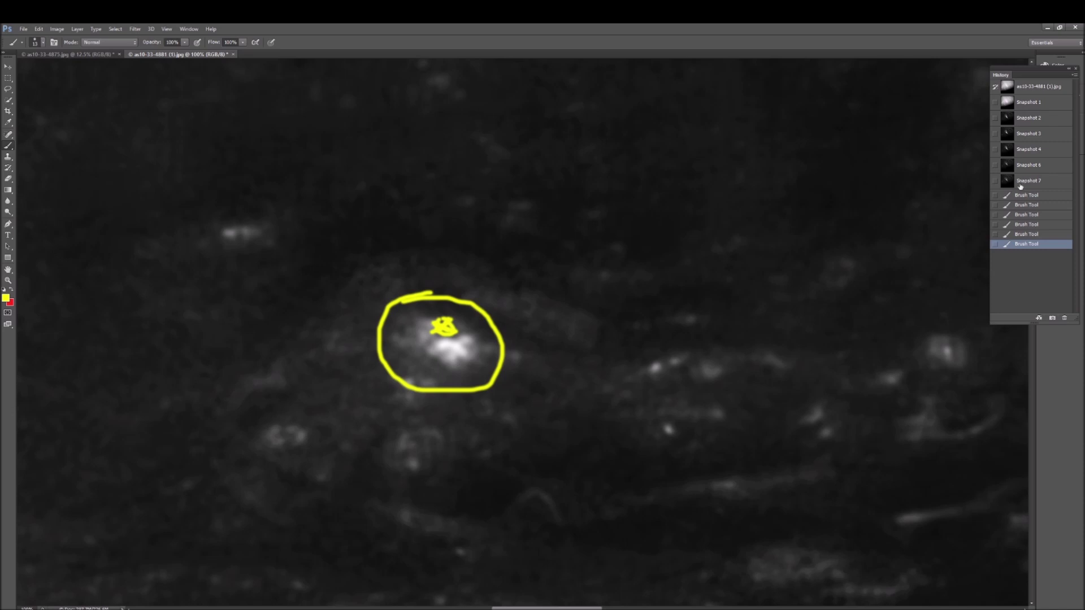
# Compare Snapshots 6 and 7, and draw a wide yellow circle around the brightest white spot on Snapshot 6.
pyautogui.click(1025, 165)
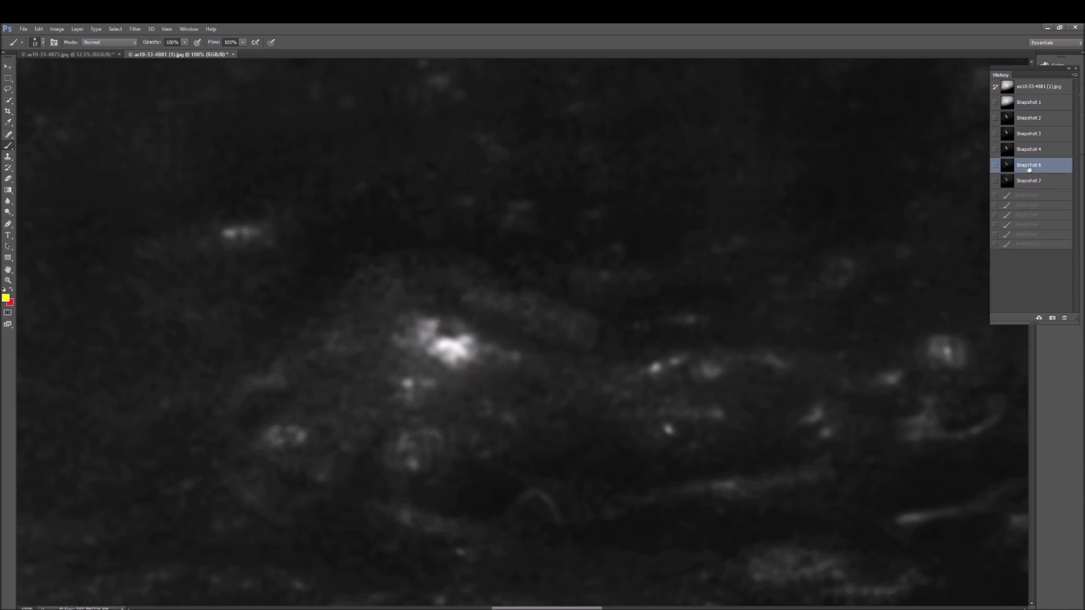
pyautogui.click(8, 280)
pyautogui.moveTo(467, 282); pyautogui.dragTo(445, 322)
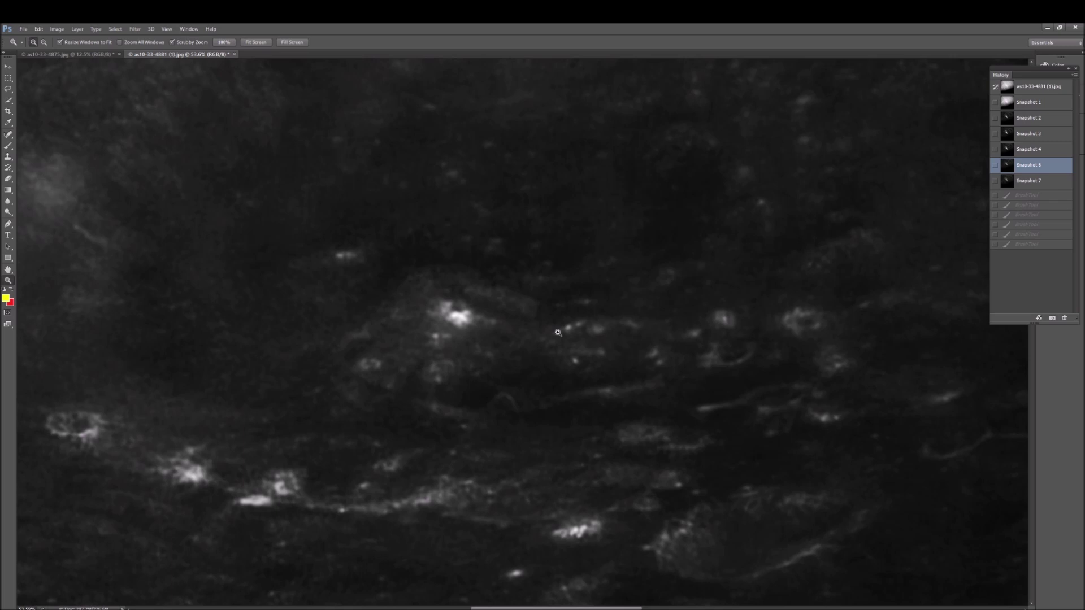
pyautogui.click(1035, 180)
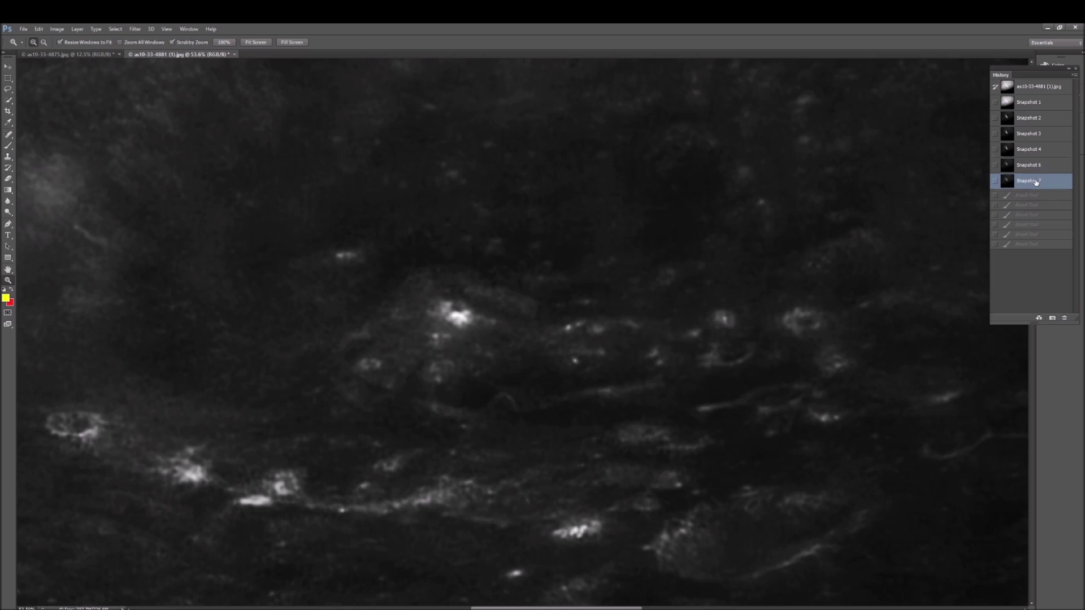
pyautogui.click(1037, 165)
pyautogui.press('b')
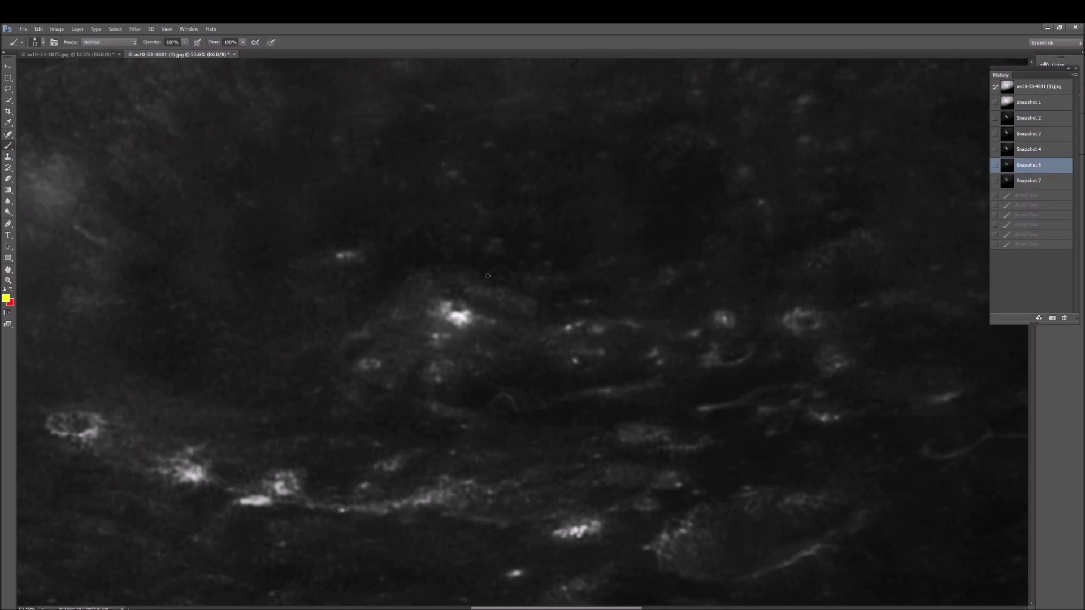
pyautogui.moveTo(420, 271)
pyautogui.mouseDown()
pyautogui.moveTo(399, 313)
pyautogui.moveTo(391, 275)
pyautogui.mouseUp()
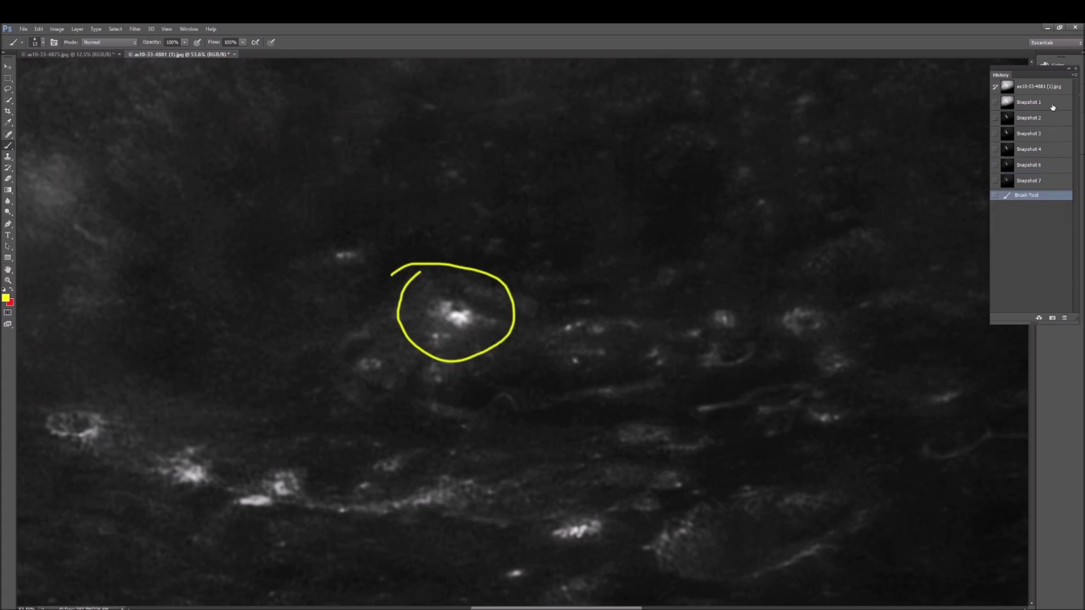
# Restore Snapshot 1, circle the same bright spot in yellow, and mark its centre with an X.
pyautogui.click(1052, 108)
pyautogui.moveTo(448, 287)
pyautogui.mouseDown()
pyautogui.moveTo(422, 339)
pyautogui.moveTo(498, 320)
pyautogui.moveTo(471, 282)
pyautogui.moveTo(438, 289)
pyautogui.mouseUp()
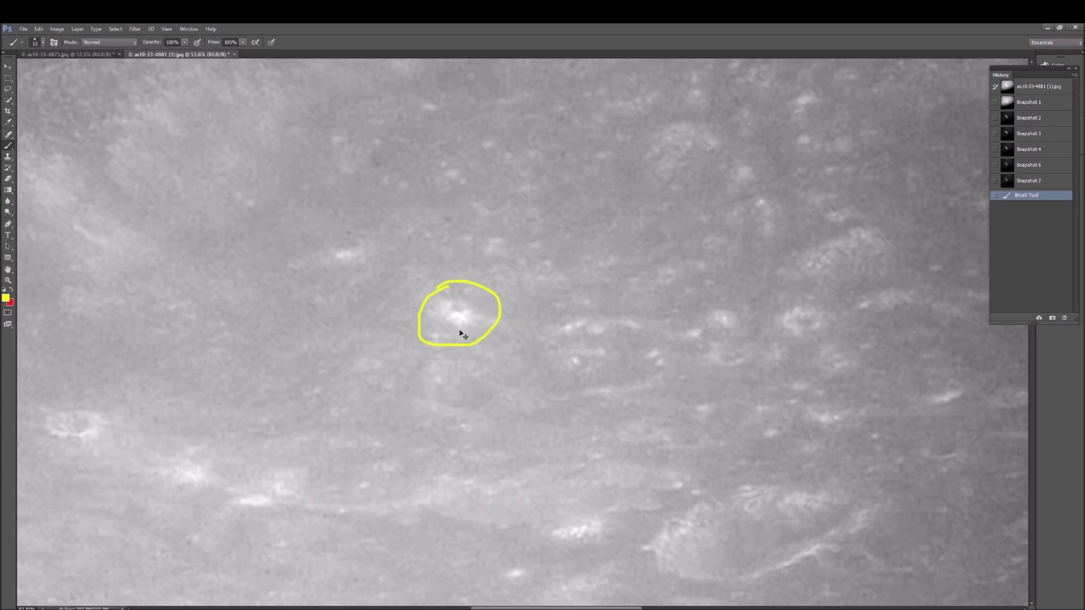
pyautogui.scroll(2, 460, 326)
pyautogui.moveTo(438, 310)
pyautogui.mouseDown()
pyautogui.moveTo(452, 323)
pyautogui.moveTo(440, 323)
pyautogui.mouseUp()
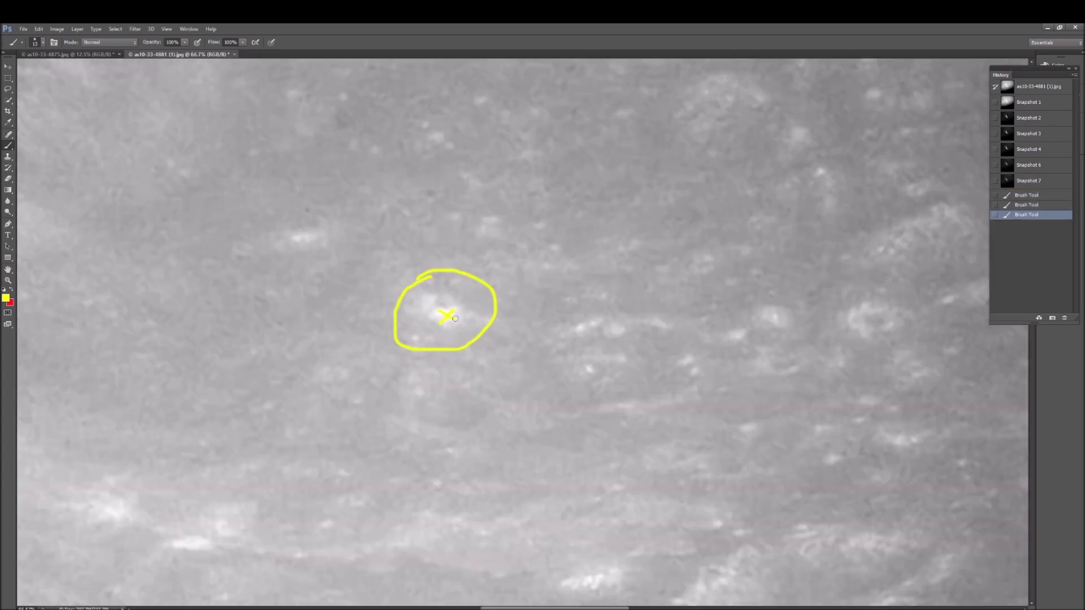
# Alternate between Snapshot 6 and the X-marked bright version to compare the circled spot.
pyautogui.click(1045, 166)
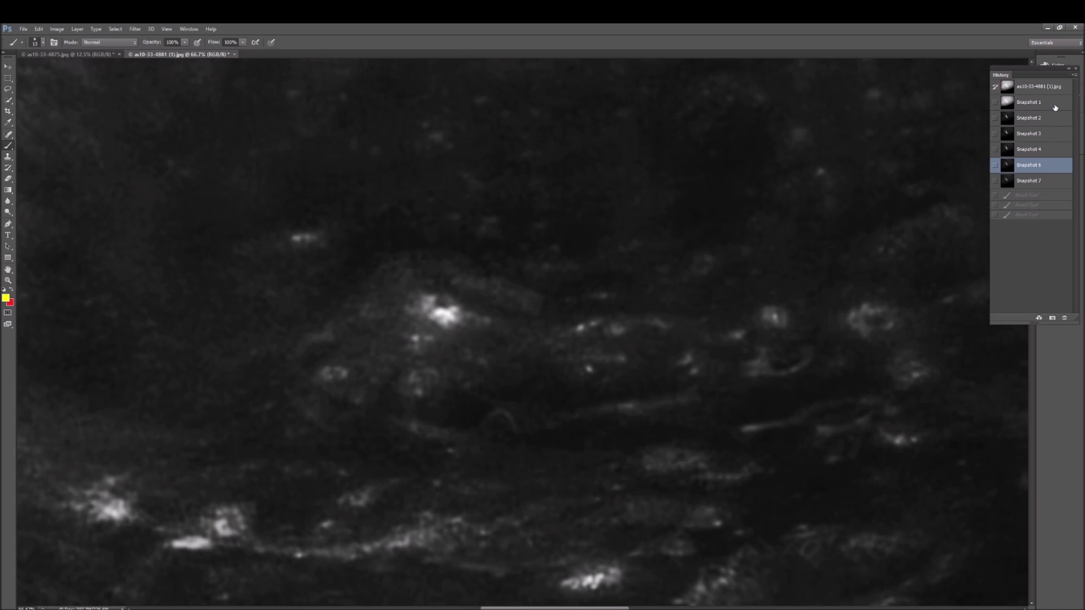
pyautogui.click(1034, 220)
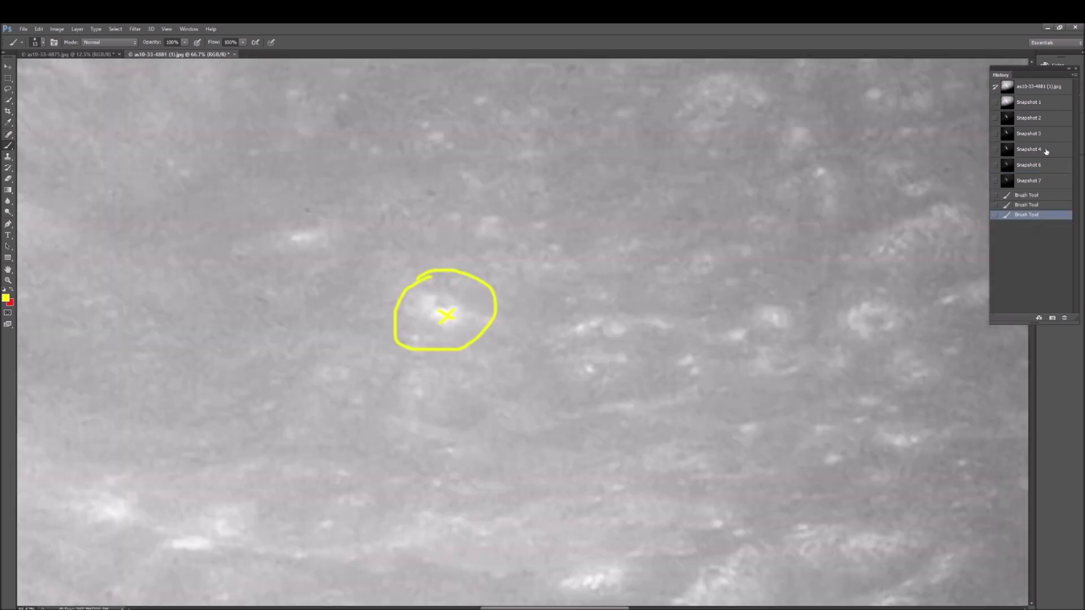
pyautogui.click(1052, 166)
pyautogui.click(1054, 215)
pyautogui.click(1055, 167)
pyautogui.click(1057, 218)
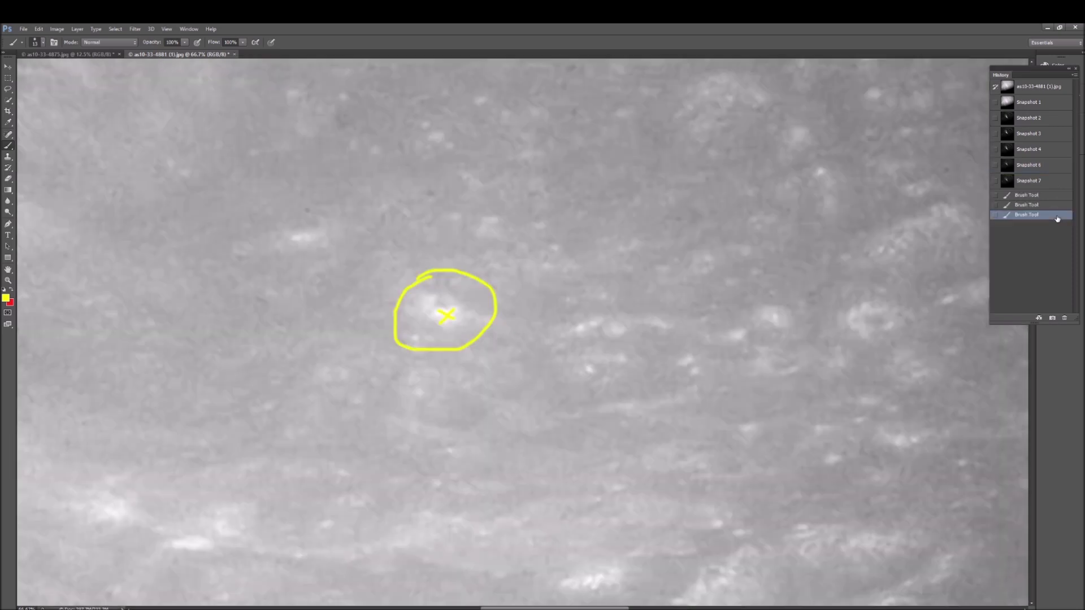
# Restore Snapshot 1, draw a yellow stroke around the bright spot, and switch to Snapshot 7.
pyautogui.click(1052, 104)
pyautogui.moveTo(438, 275)
pyautogui.mouseDown()
pyautogui.moveTo(409, 286)
pyautogui.moveTo(461, 336)
pyautogui.moveTo(400, 265)
pyautogui.moveTo(371, 277)
pyautogui.mouseUp()
pyautogui.click(1057, 182)
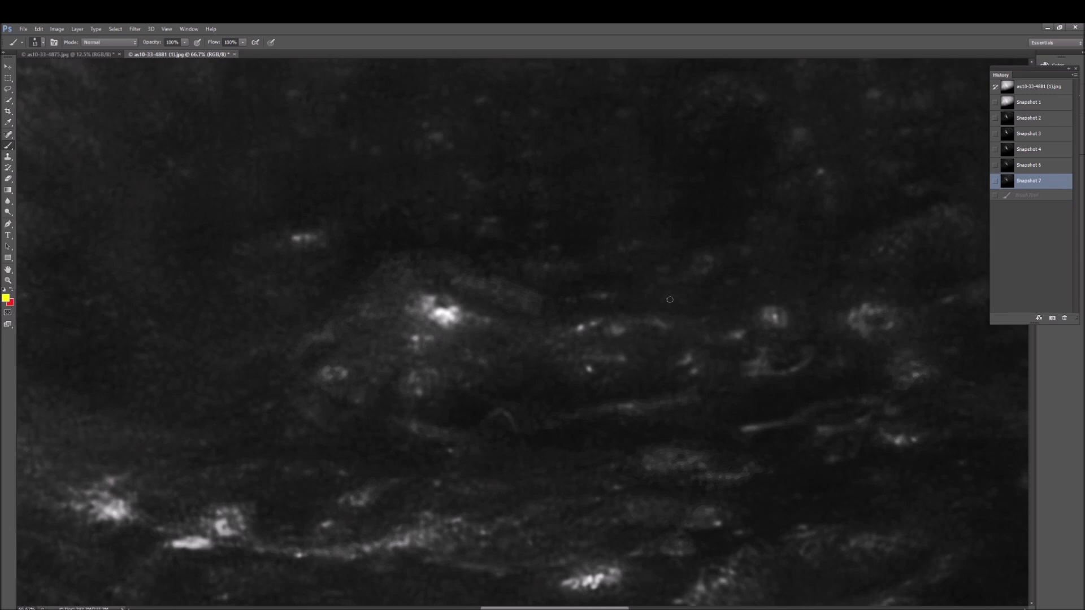
# Restore Snapshot 6, outline the large oval crater with an open yellow curve, and draw a jagged line inside it.
pyautogui.scroll(-1, 654, 349)
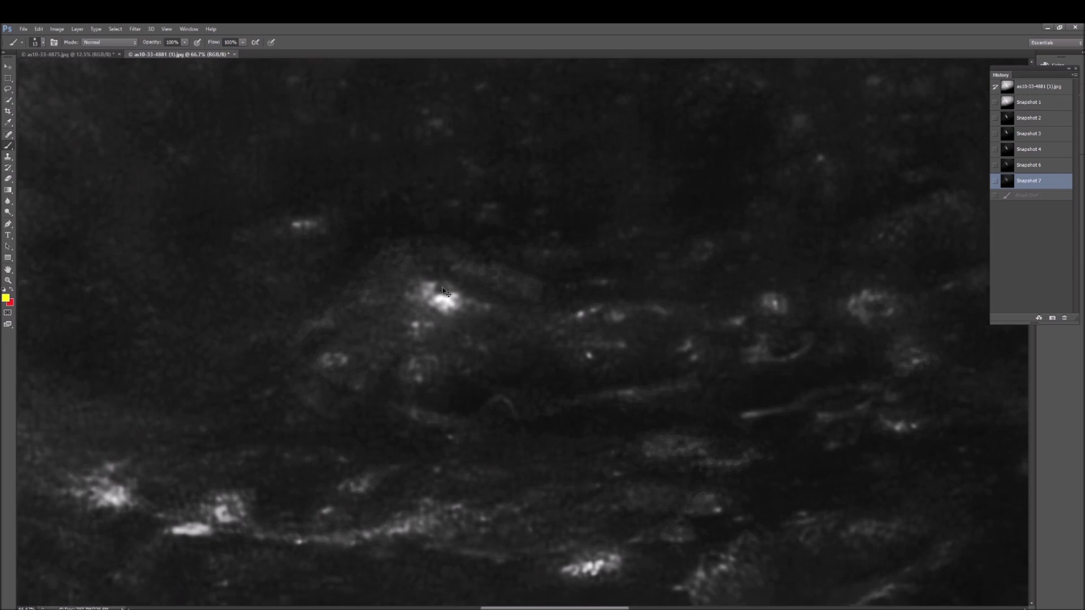
pyautogui.click(9, 281)
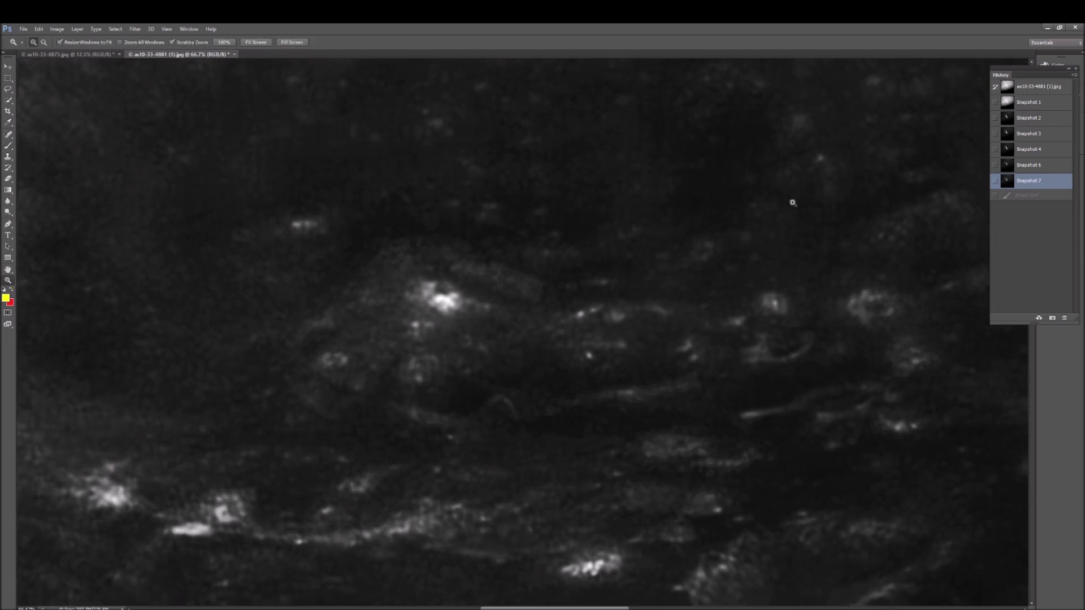
pyautogui.click(1043, 169)
pyautogui.moveTo(587, 325); pyautogui.dragTo(584, 350)
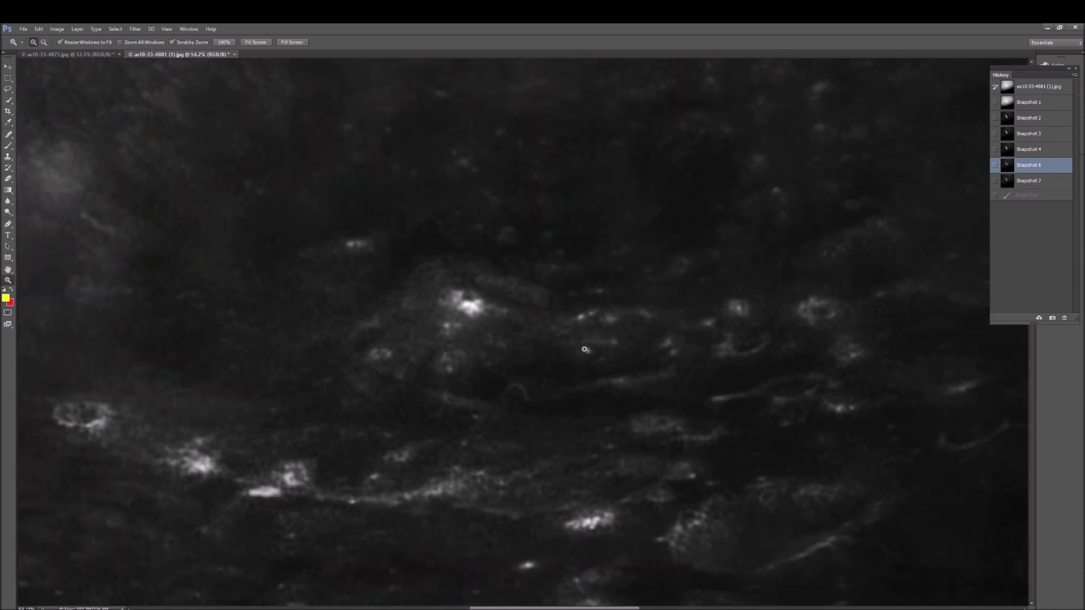
pyautogui.moveTo(633, 608); pyautogui.dragTo(654, 603)
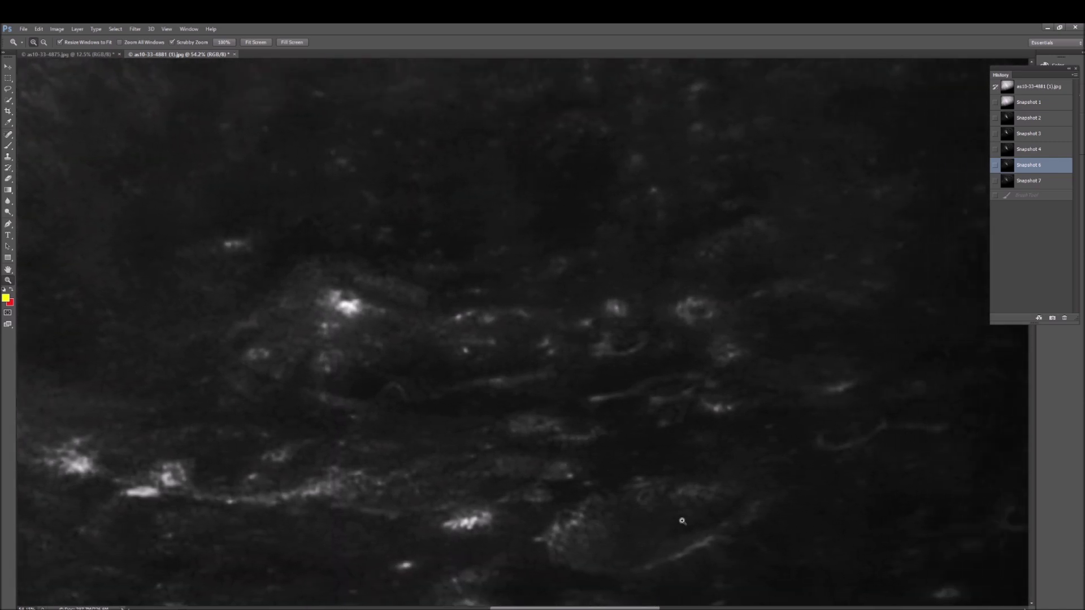
pyautogui.scroll(-3, 682, 521)
pyautogui.click(8, 146)
pyautogui.moveTo(577, 457)
pyautogui.mouseDown()
pyautogui.moveTo(563, 500)
pyautogui.moveTo(599, 519)
pyautogui.moveTo(666, 521)
pyautogui.moveTo(713, 500)
pyautogui.moveTo(746, 465)
pyautogui.moveTo(704, 436)
pyautogui.mouseUp()
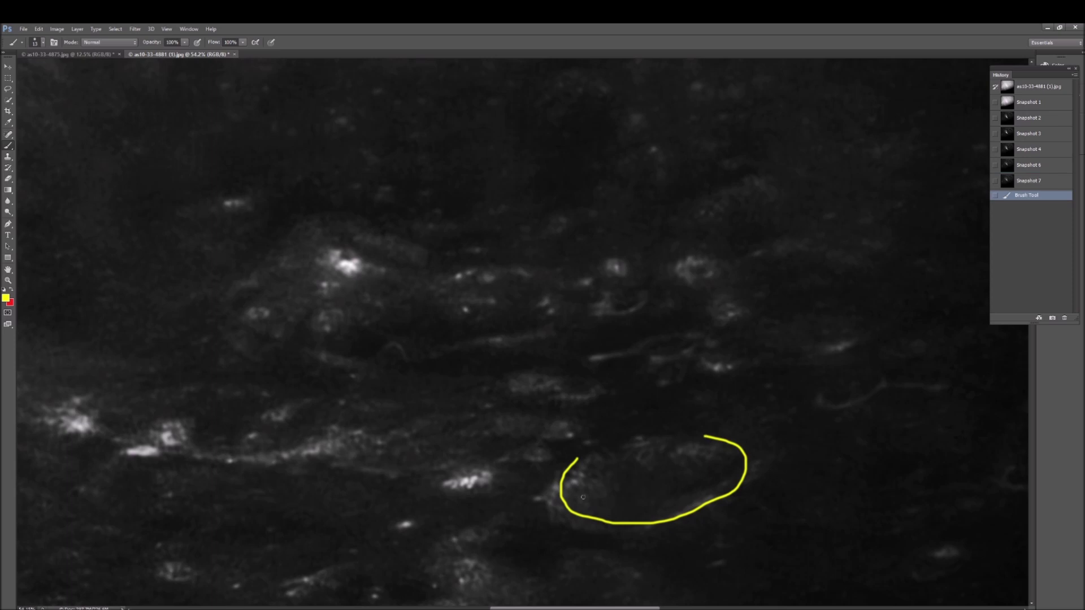
pyautogui.moveTo(576, 473)
pyautogui.mouseDown()
pyautogui.moveTo(619, 505)
pyautogui.moveTo(625, 489)
pyautogui.moveTo(626, 501)
pyautogui.moveTo(677, 490)
pyautogui.mouseUp()
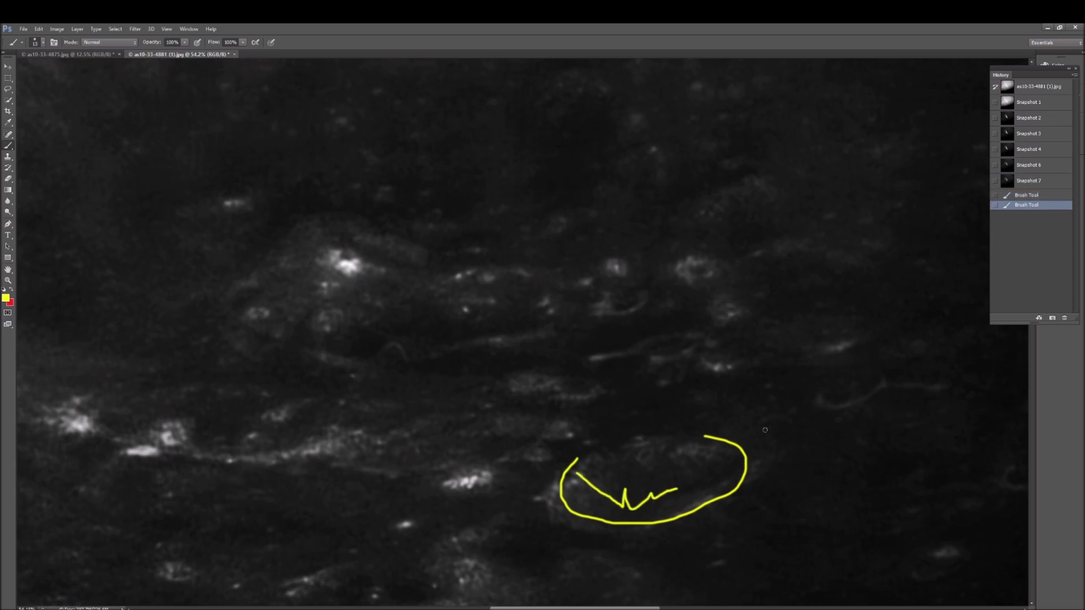
# Trace the faint curved line beyond the oval crater and its straight tail in yellow, adding a wavy stroke above the curve.
pyautogui.hscroll(5, 662, 518)
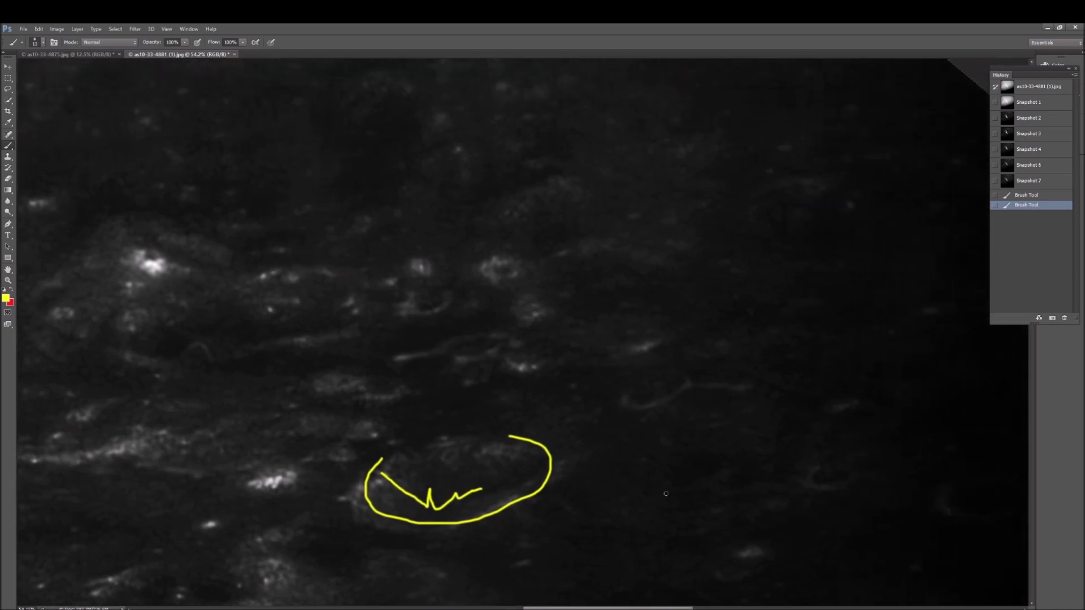
pyautogui.moveTo(620, 396)
pyautogui.mouseDown()
pyautogui.moveTo(663, 407)
pyautogui.moveTo(690, 388)
pyautogui.moveTo(748, 392)
pyautogui.mouseUp()
pyautogui.moveTo(686, 369)
pyautogui.mouseDown()
pyautogui.moveTo(691, 385)
pyautogui.moveTo(751, 387)
pyautogui.mouseUp()
pyautogui.moveTo(639, 405)
pyautogui.mouseDown()
pyautogui.moveTo(643, 384)
pyautogui.moveTo(680, 375)
pyautogui.mouseUp()
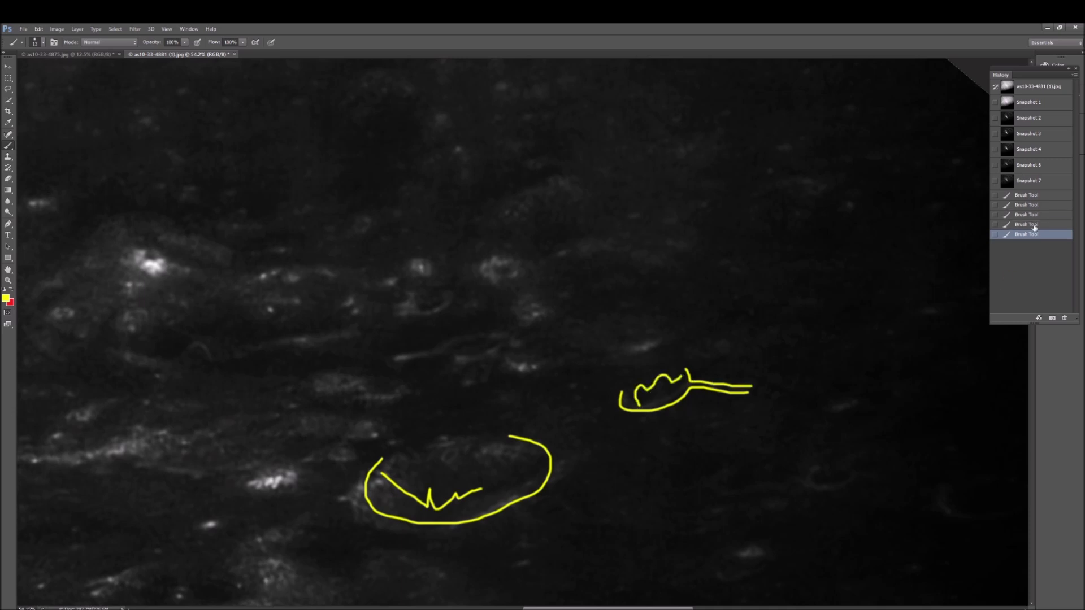
# Revert to the state with only the oval crater annotations, and draw a small yellow arc above the faint curved line.
pyautogui.click(1039, 207)
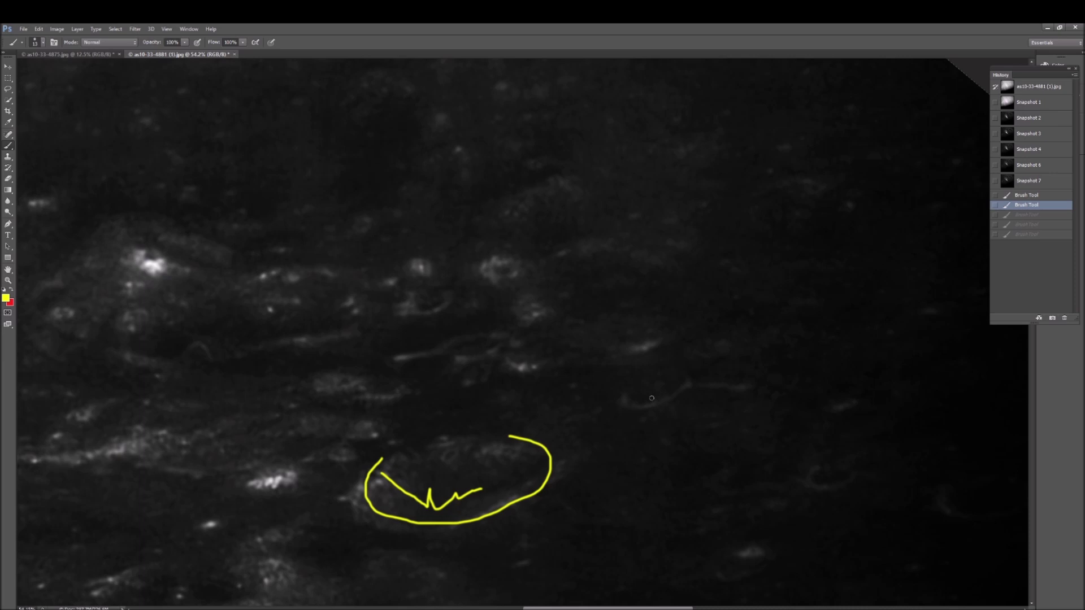
pyautogui.moveTo(652, 395)
pyautogui.mouseDown()
pyautogui.moveTo(661, 383)
pyautogui.moveTo(669, 392)
pyautogui.mouseUp()
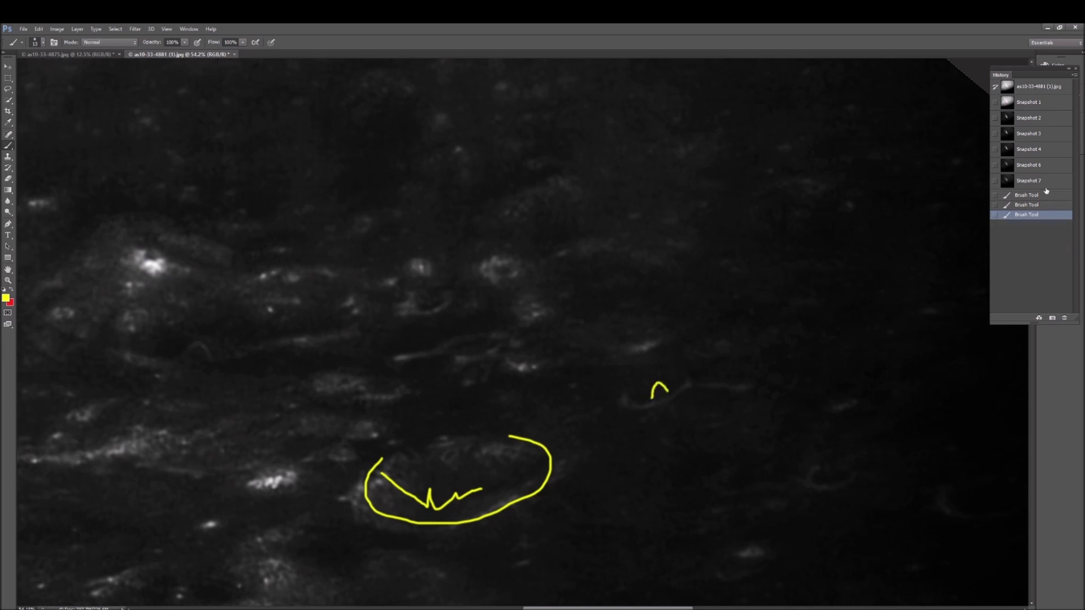
# Restore Snapshot 6 and inspect the faint curved line and the surface around the bright spot at closer magnification.
pyautogui.click(1040, 165)
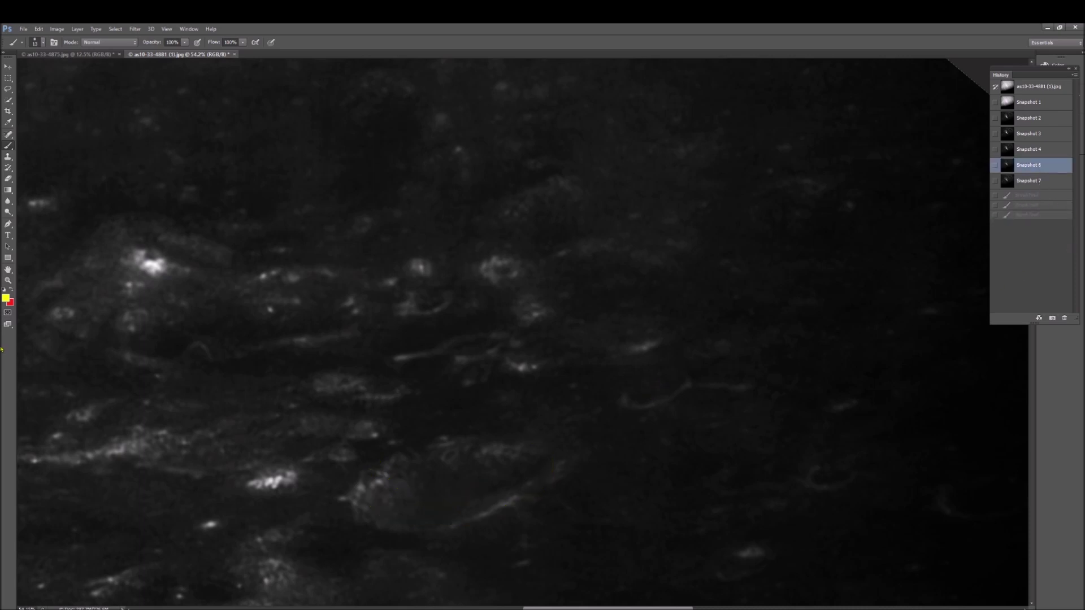
pyautogui.click(8, 280)
pyautogui.moveTo(699, 370); pyautogui.dragTo(736, 348)
pyautogui.scroll(1, 664, 419)
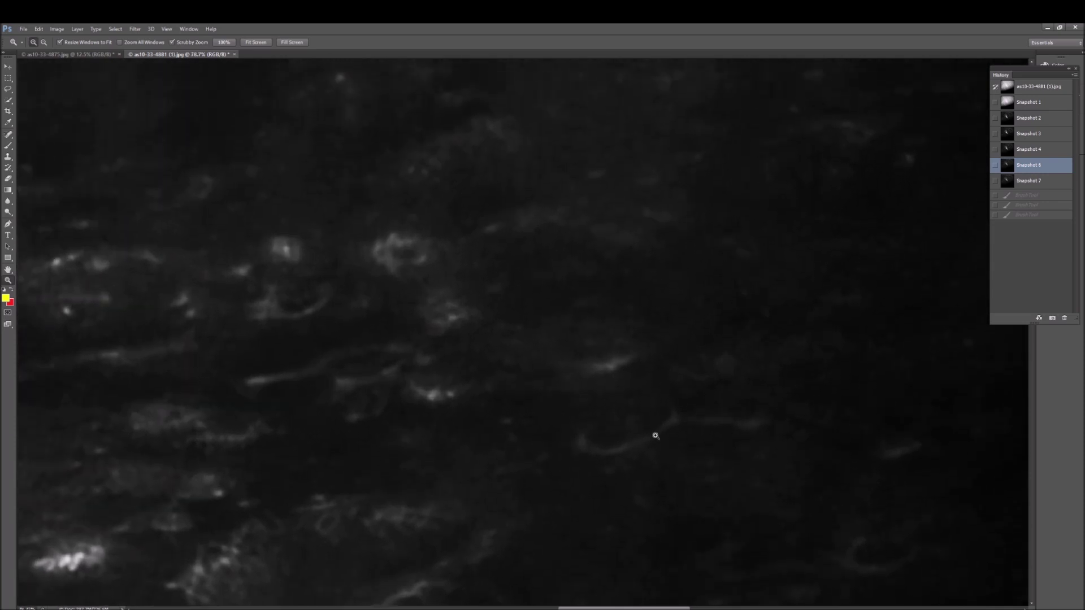
pyautogui.hscroll(-3, 584, 583)
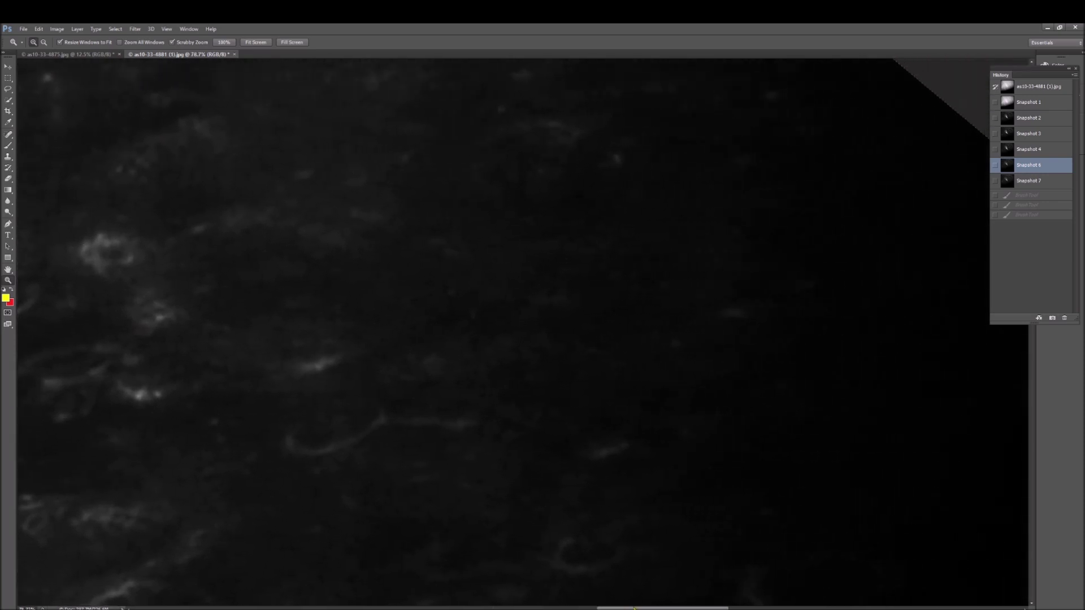
pyautogui.scroll(3, 600, 460)
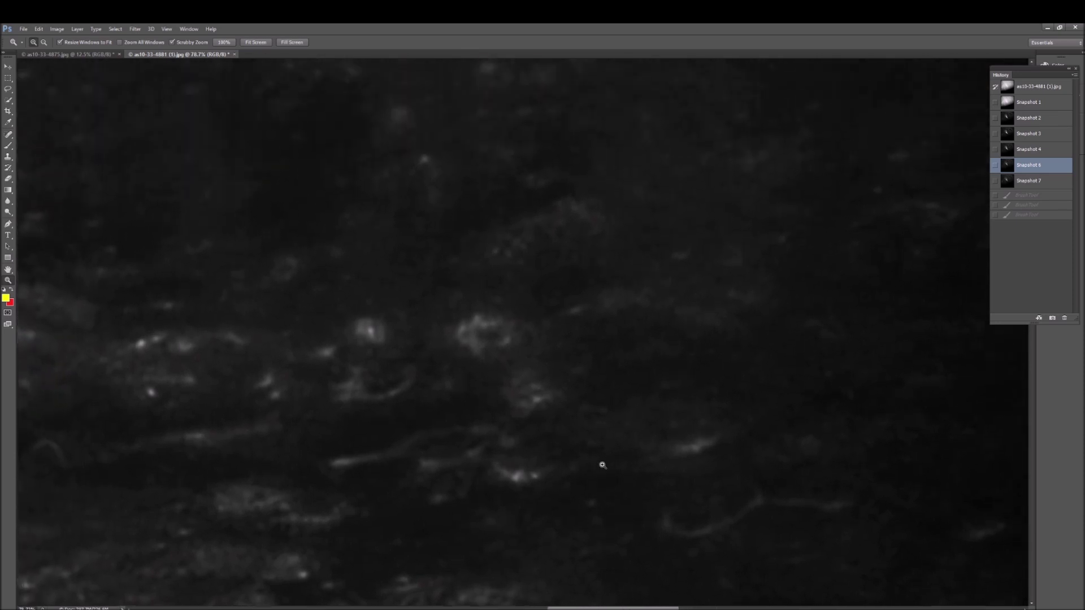
pyautogui.hscroll(-2, 522, 368)
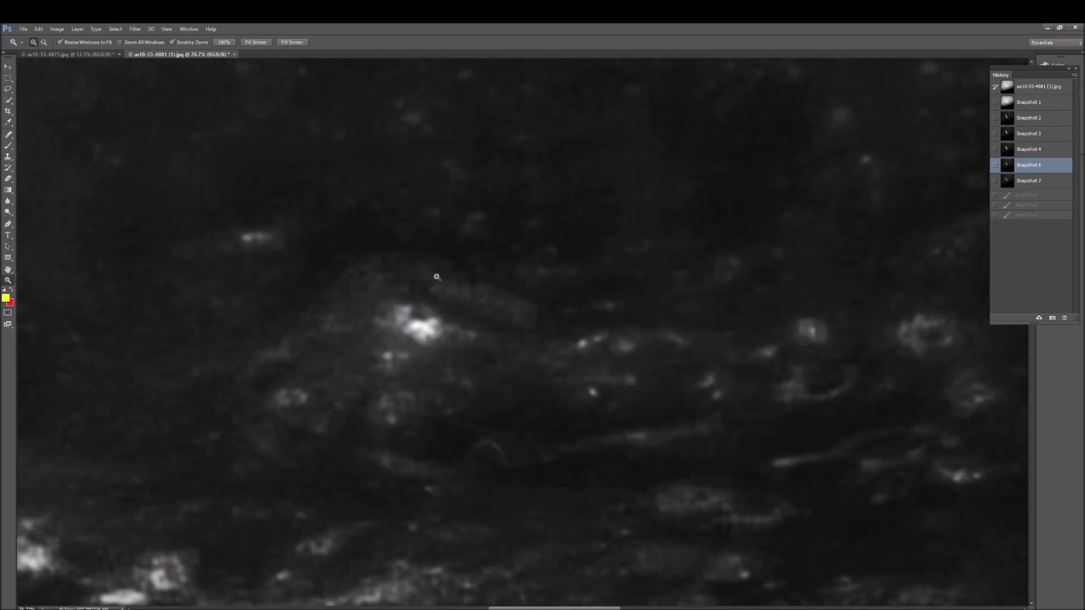
# Outline the faint block-shaped feature beside the bright spot in yellow and circle the small round bright crater beyond it.
pyautogui.click(8, 146)
pyautogui.moveTo(435, 281)
pyautogui.mouseDown()
pyautogui.moveTo(429, 291)
pyautogui.moveTo(452, 308)
pyautogui.moveTo(524, 317)
pyautogui.moveTo(503, 284)
pyautogui.moveTo(466, 271)
pyautogui.moveTo(462, 280)
pyautogui.moveTo(470, 272)
pyautogui.mouseUp()
pyautogui.scroll(1, 836, 369)
pyautogui.moveTo(751, 288)
pyautogui.mouseDown()
pyautogui.moveTo(719, 307)
pyautogui.moveTo(759, 358)
pyautogui.moveTo(771, 292)
pyautogui.mouseUp()
pyautogui.scroll(-2, 687, 383)
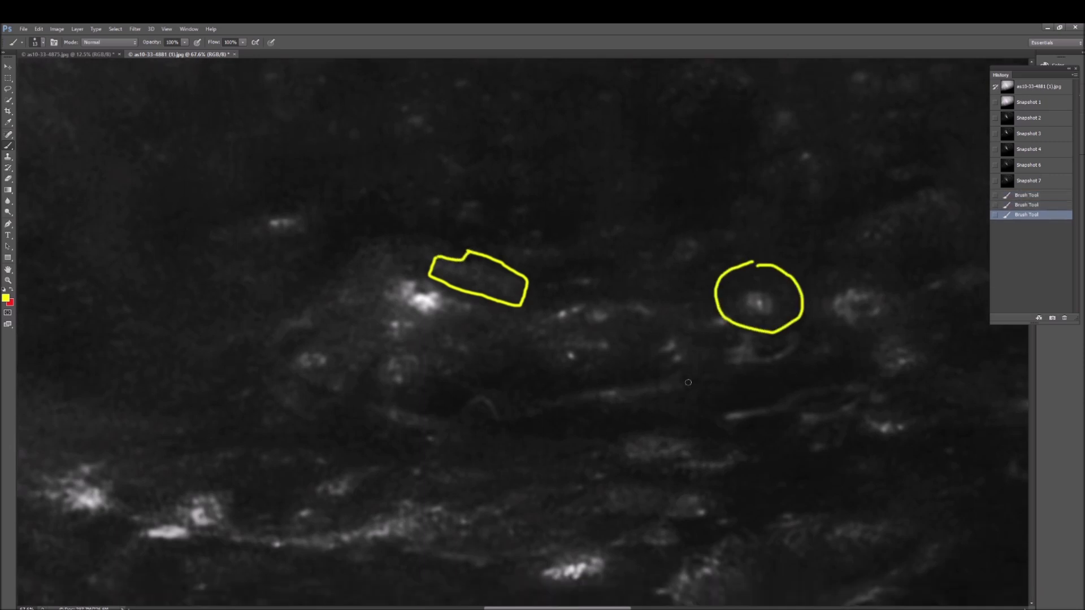
# Draw a large, nearly closed yellow outline around the dark region below the oval crater.
pyautogui.scroll(-4, 687, 382)
pyautogui.scroll(-2, 540, 463)
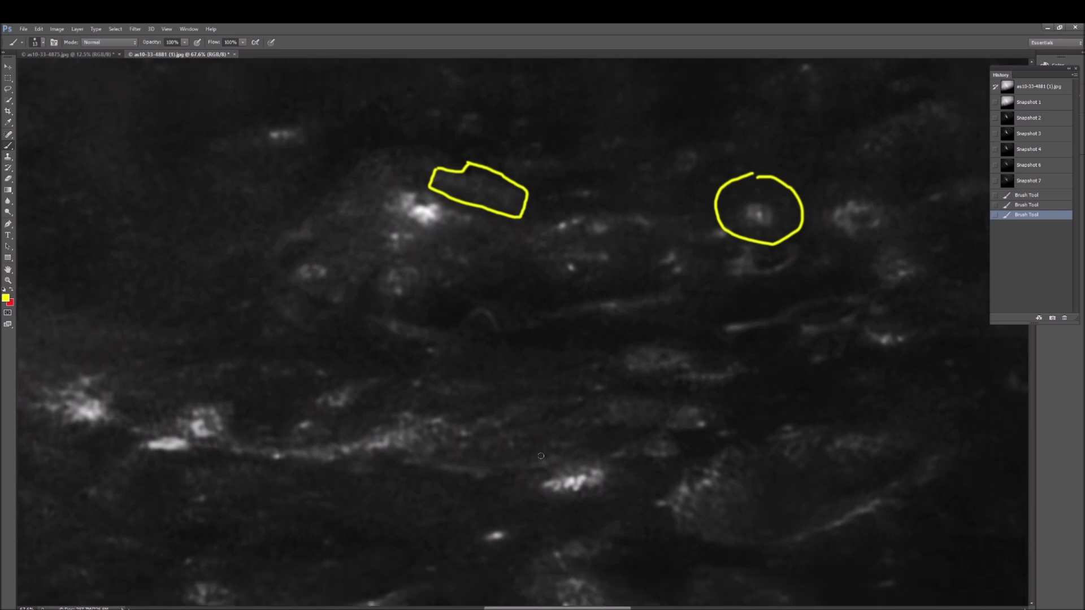
pyautogui.hotkey('ctrl', '-')
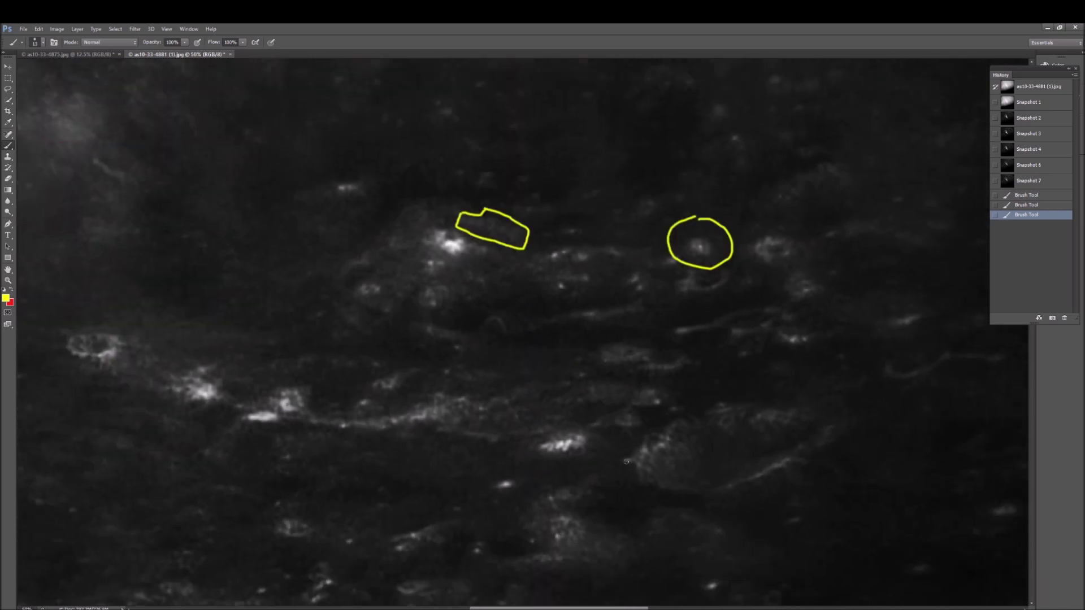
pyautogui.scroll(-8, 626, 461)
pyautogui.hscroll(-6, 508, 332)
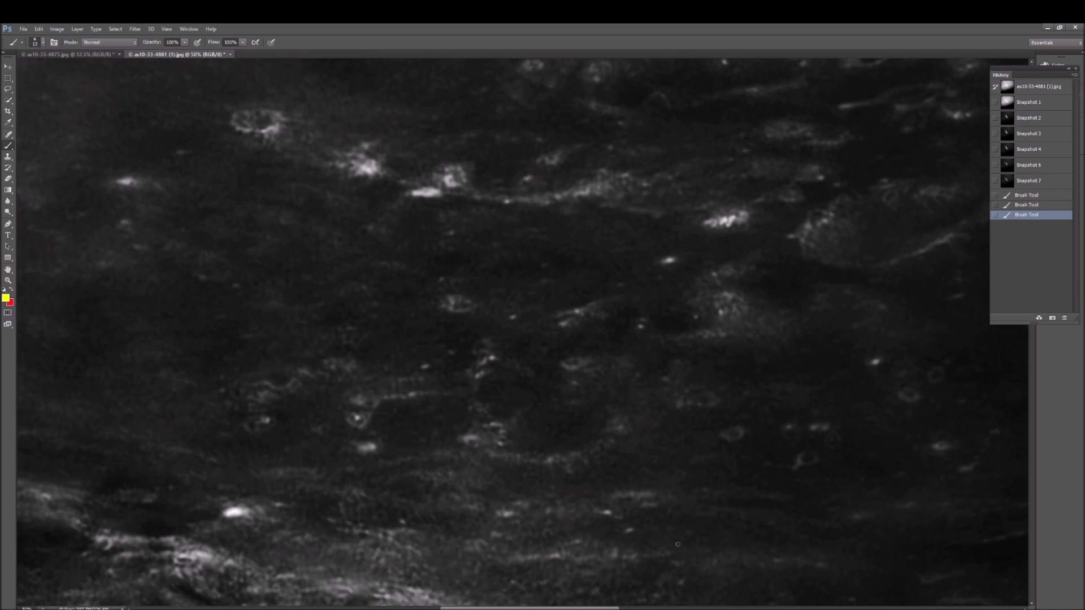
pyautogui.hotkey('ctrl', '-')
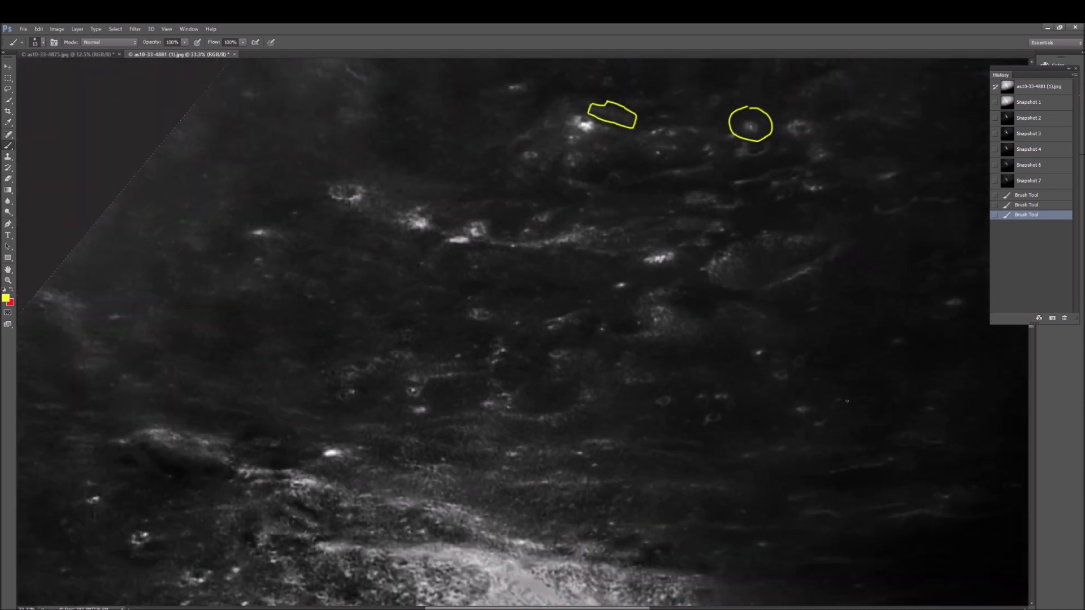
pyautogui.hscroll(5, 699, 471)
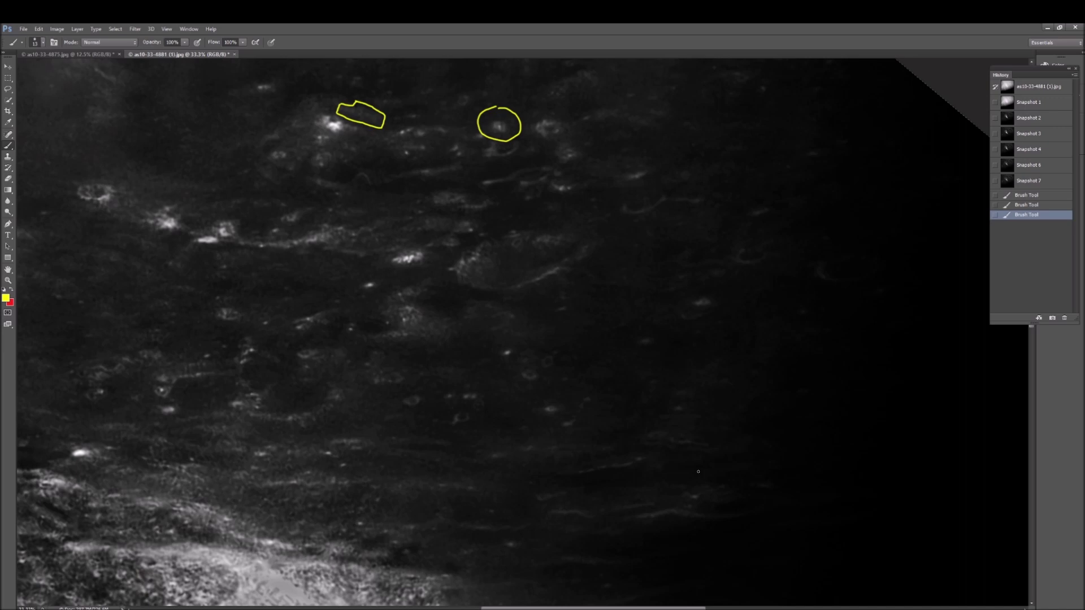
pyautogui.press('z')
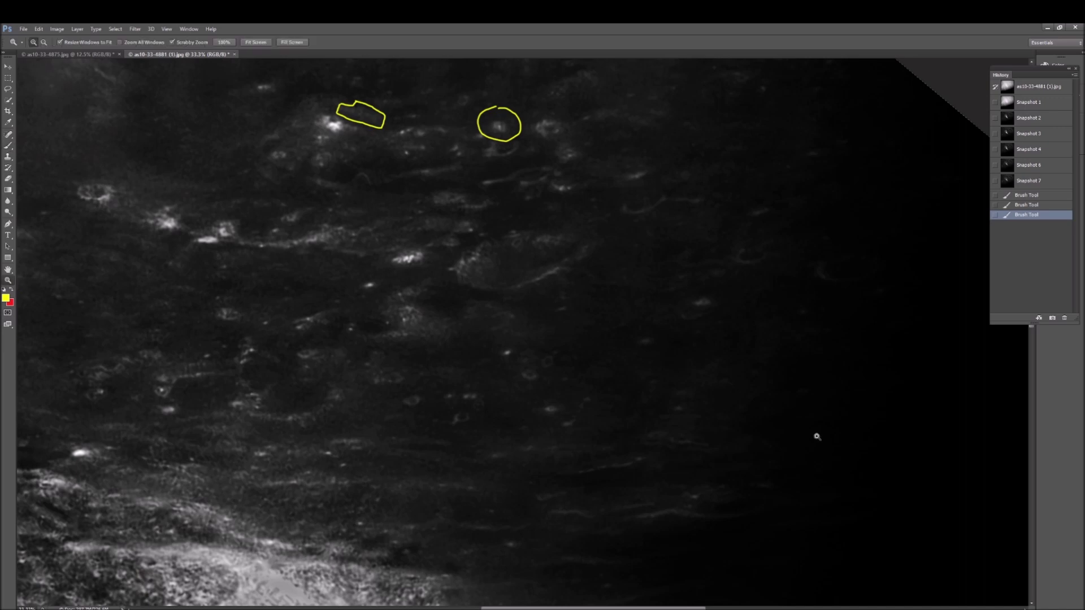
pyautogui.moveTo(818, 436); pyautogui.dragTo(833, 436)
pyautogui.click(12, 145)
pyautogui.moveTo(671, 265)
pyautogui.mouseDown()
pyautogui.moveTo(578, 252)
pyautogui.moveTo(464, 258)
pyautogui.moveTo(317, 354)
pyautogui.moveTo(370, 537)
pyautogui.moveTo(696, 576)
pyautogui.moveTo(773, 292)
pyautogui.mouseUp()
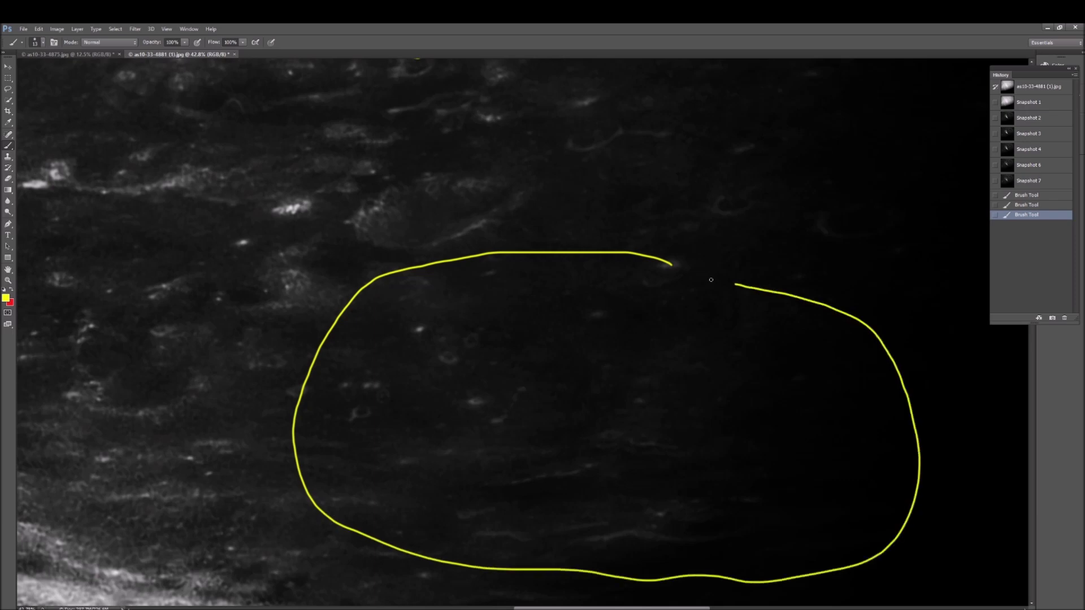
pyautogui.keyDown('shift'); pyautogui.click(673, 275); pyautogui.keyUp('shift')
pyautogui.scroll(3, 779, 498)
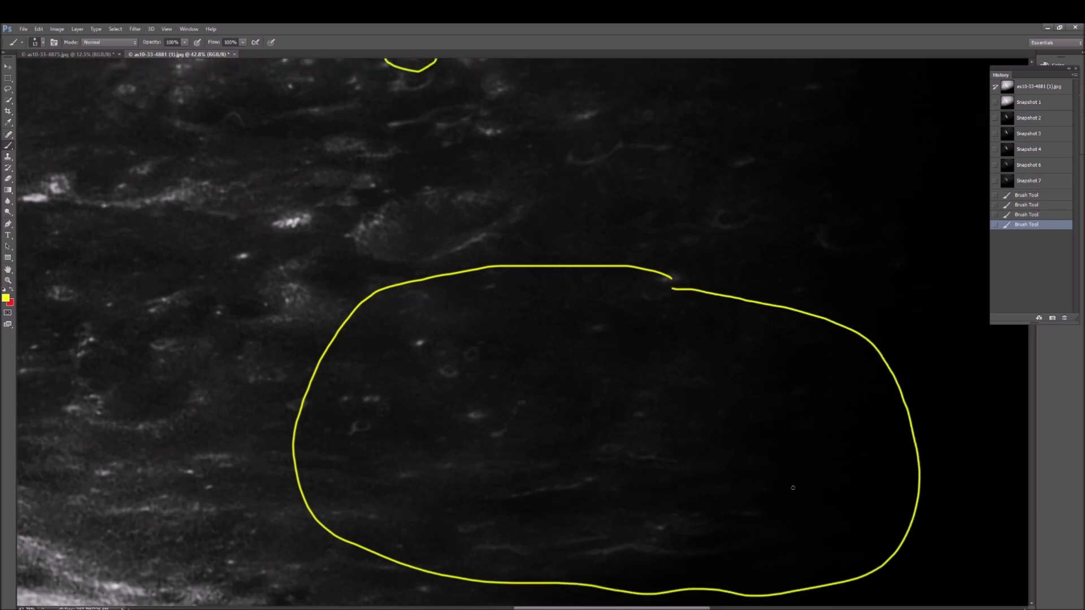
# On the brighter version, draw a small yellow arc above the wavy lines inside the existing yellow oval.
pyautogui.scroll(1, 794, 486)
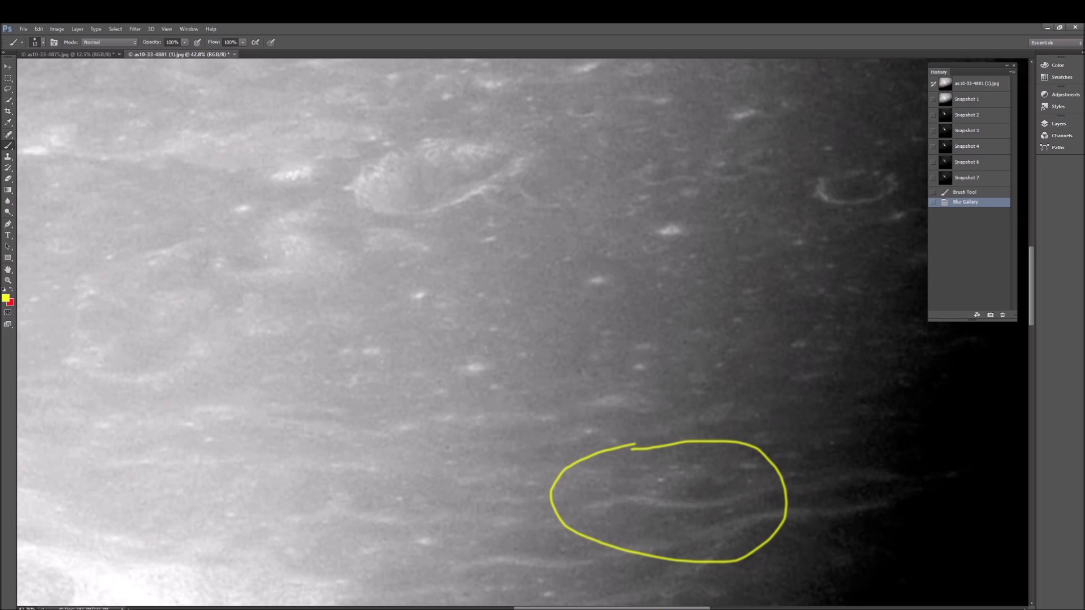
pyautogui.hscroll(3, 505, 332)
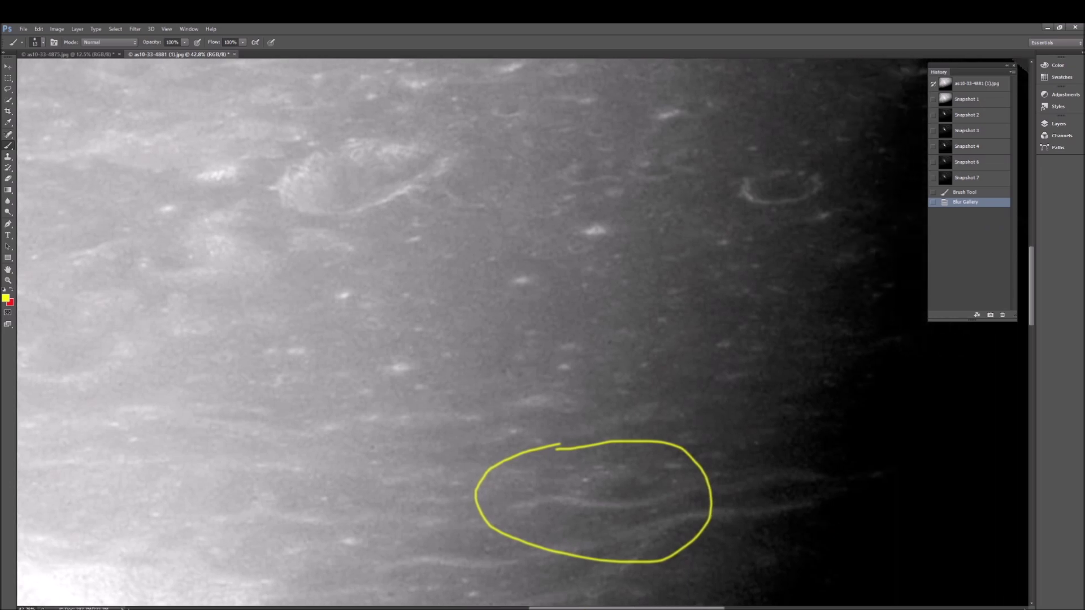
pyautogui.scroll(-1, 505, 332)
pyautogui.moveTo(574, 464); pyautogui.dragTo(655, 469)
pyautogui.scroll(3, 766, 217)
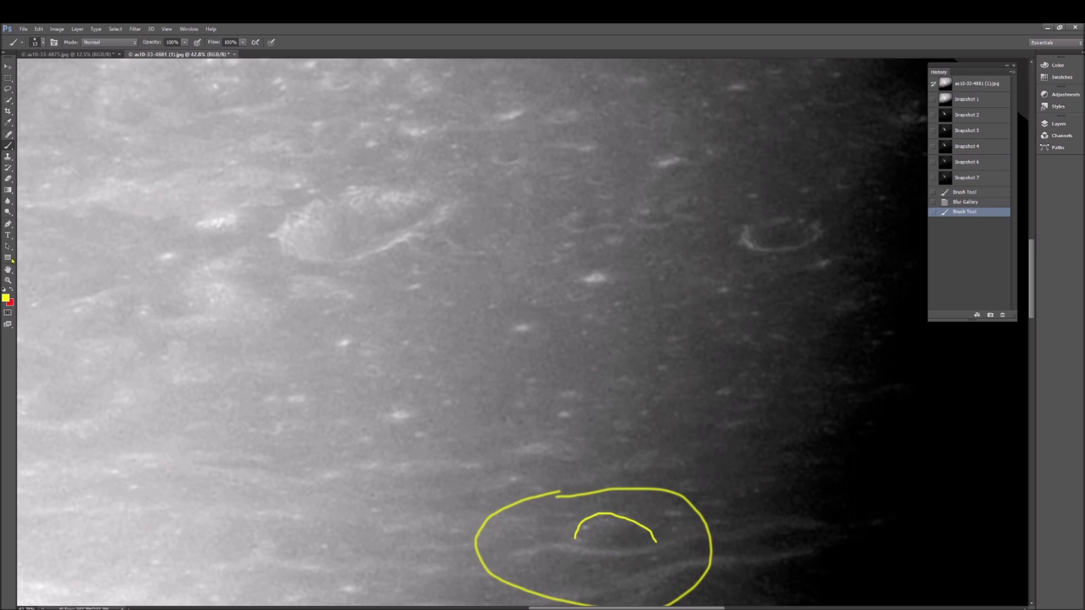
# Trace the boundary between the lit surface and the black shadow with one long yellow curve.
pyautogui.click(8, 281)
pyautogui.moveTo(571, 317); pyautogui.dragTo(541, 317)
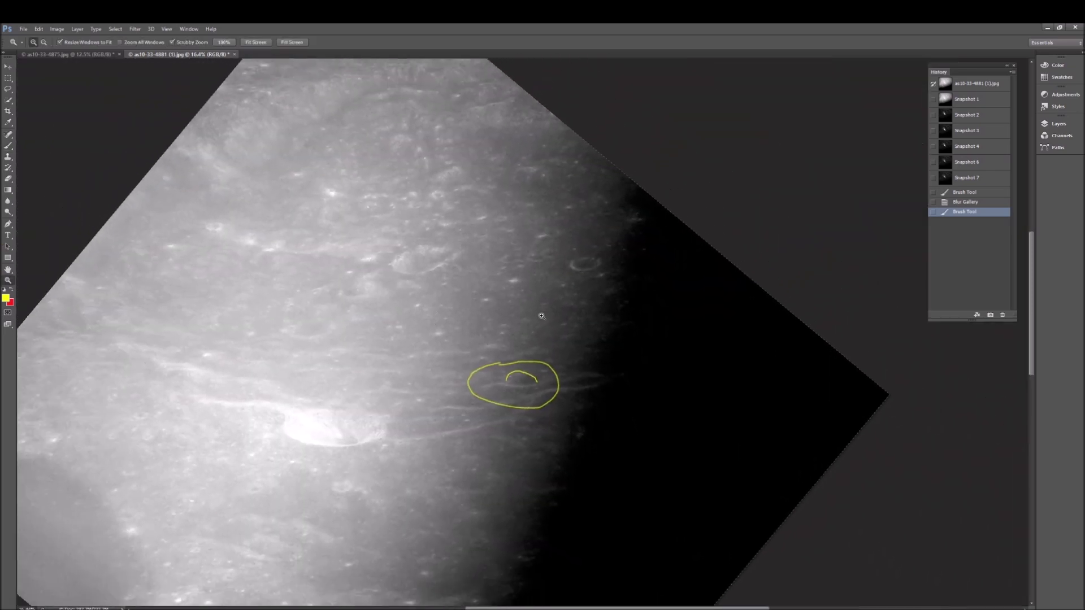
pyautogui.scroll(-4, 541, 316)
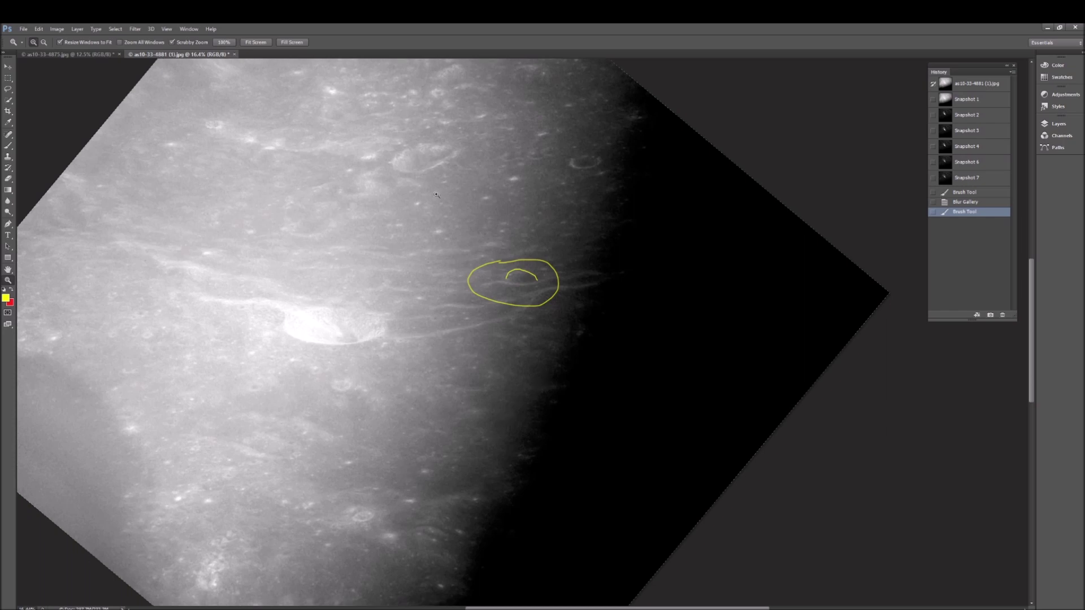
pyautogui.click(7, 145)
pyautogui.moveTo(615, 70)
pyautogui.mouseDown()
pyautogui.moveTo(633, 122)
pyautogui.moveTo(619, 231)
pyautogui.moveTo(498, 498)
pyautogui.moveTo(456, 545)
pyautogui.mouseUp()
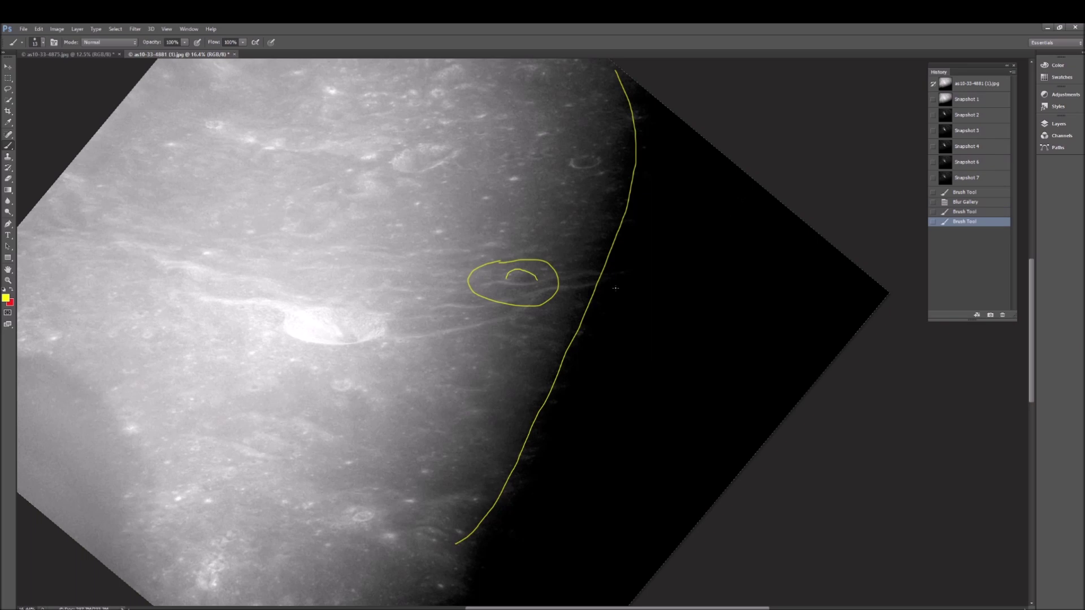
# Restore Snapshot 6 and circle the small group of craters below the large oval crater in yellow.
pyautogui.click(966, 163)
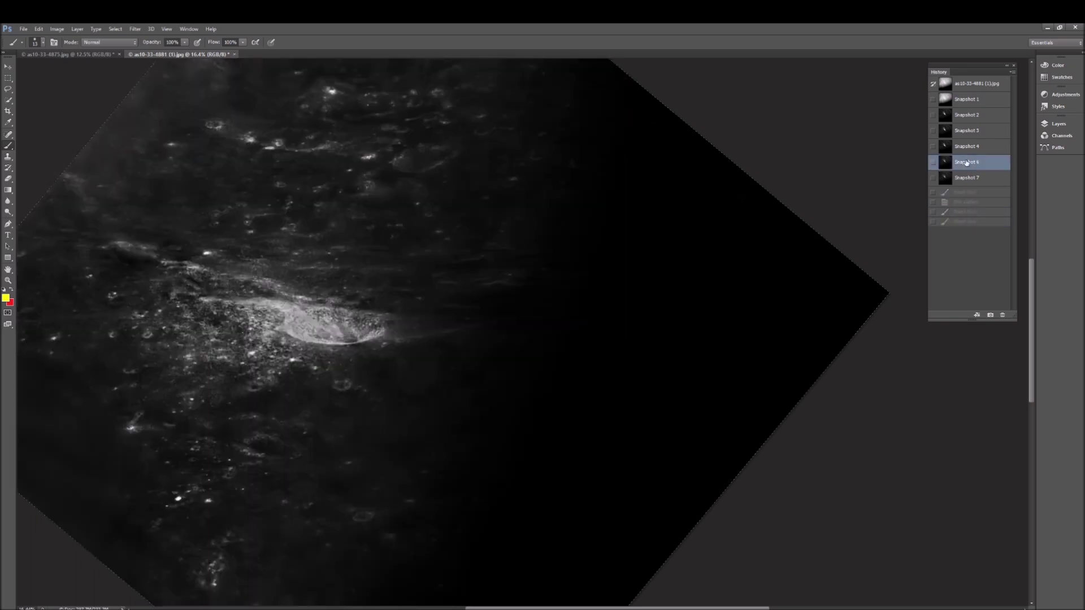
pyautogui.press('z')
pyautogui.moveTo(375, 221); pyautogui.dragTo(663, 492)
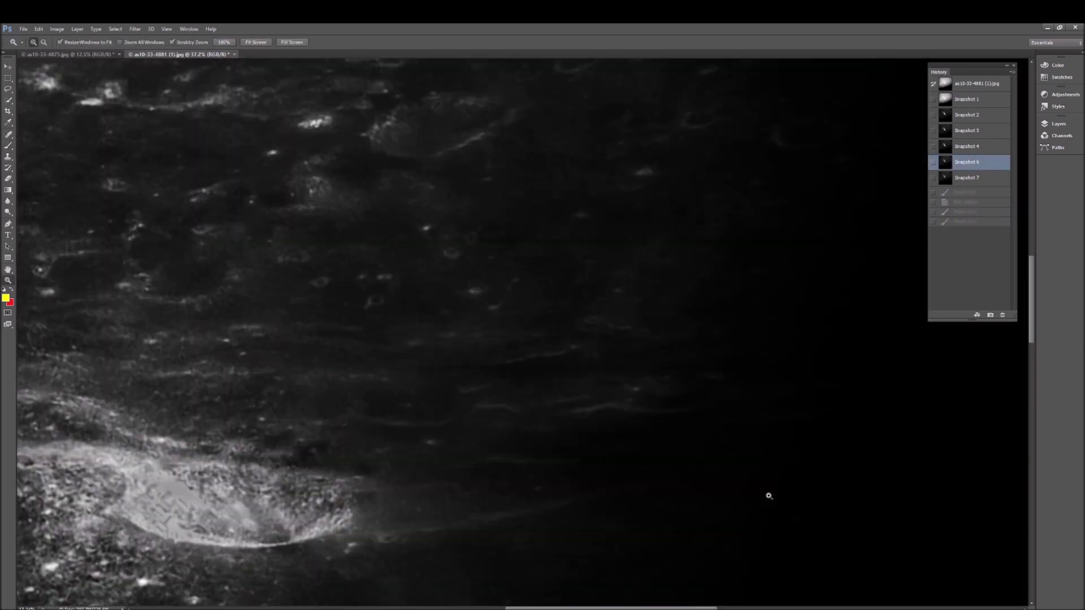
pyautogui.scroll(1, 655, 494)
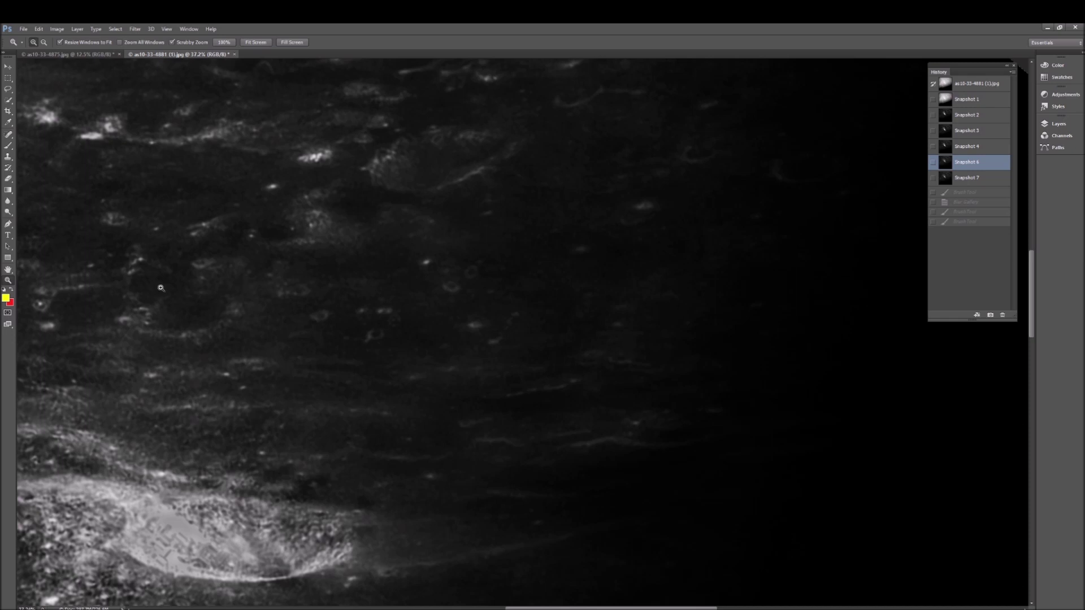
pyautogui.click(8, 146)
pyautogui.moveTo(413, 228)
pyautogui.mouseDown()
pyautogui.moveTo(396, 251)
pyautogui.moveTo(402, 294)
pyautogui.moveTo(465, 301)
pyautogui.moveTo(503, 250)
pyautogui.moveTo(421, 236)
pyautogui.mouseUp()
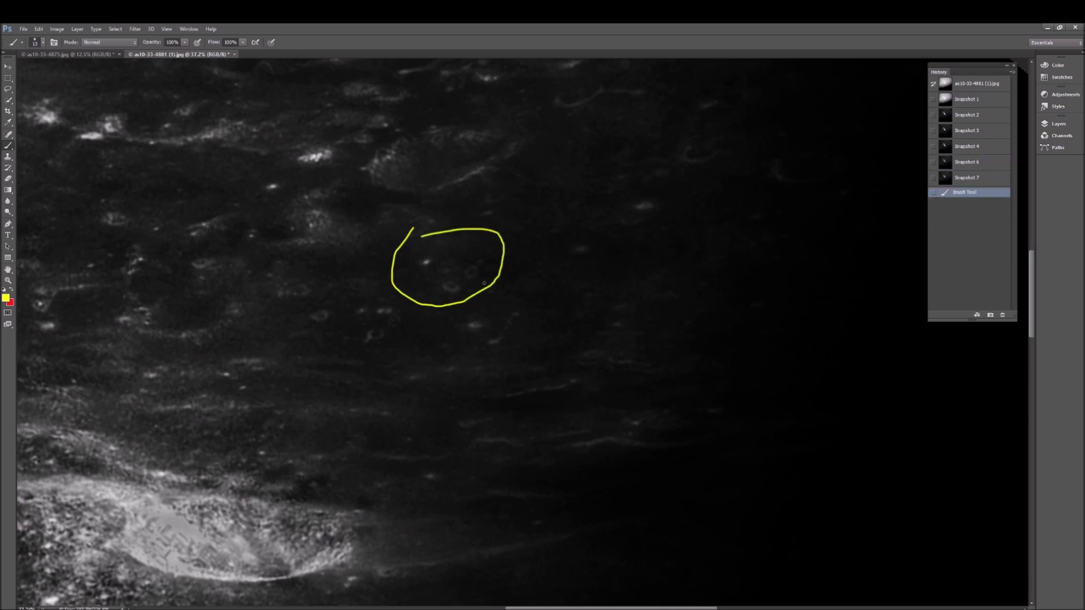
# Add two more yellow brush strokes around nearby small features, and revert to Snapshot 6.
pyautogui.scroll(1, 499, 342)
pyautogui.moveTo(478, 330)
pyautogui.mouseDown()
pyautogui.moveTo(463, 381)
pyautogui.moveTo(558, 343)
pyautogui.moveTo(481, 315)
pyautogui.mouseUp()
pyautogui.moveTo(613, 347)
pyautogui.mouseDown()
pyautogui.moveTo(570, 353)
pyautogui.moveTo(563, 376)
pyautogui.moveTo(582, 399)
pyautogui.moveTo(653, 393)
pyautogui.moveTo(596, 332)
pyautogui.mouseUp()
pyautogui.click(966, 162)
pyautogui.hscroll(-2, 522, 334)
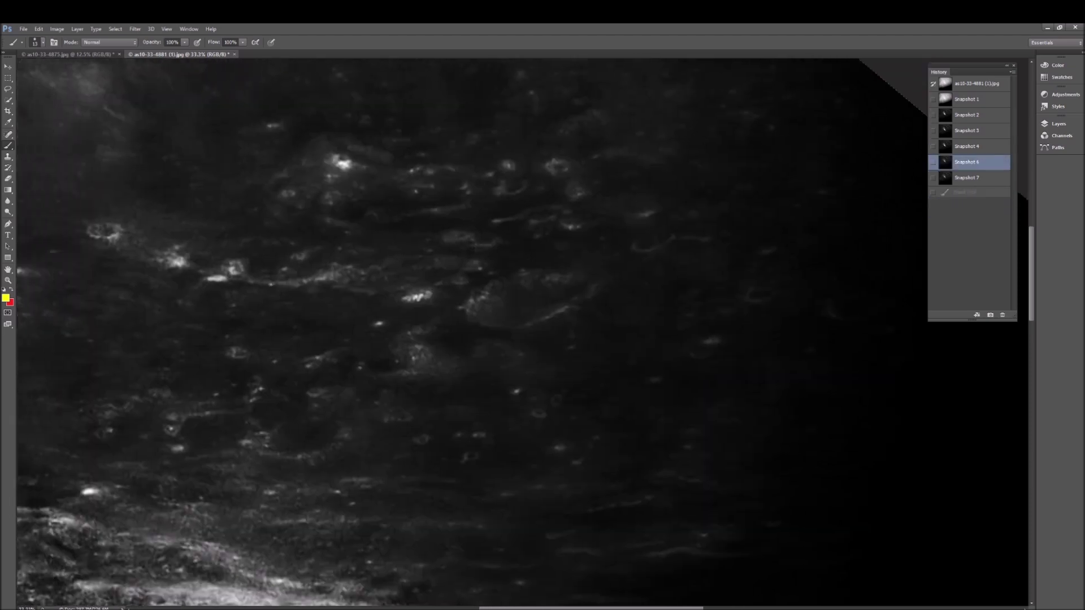
pyautogui.scroll(2, 736, 515)
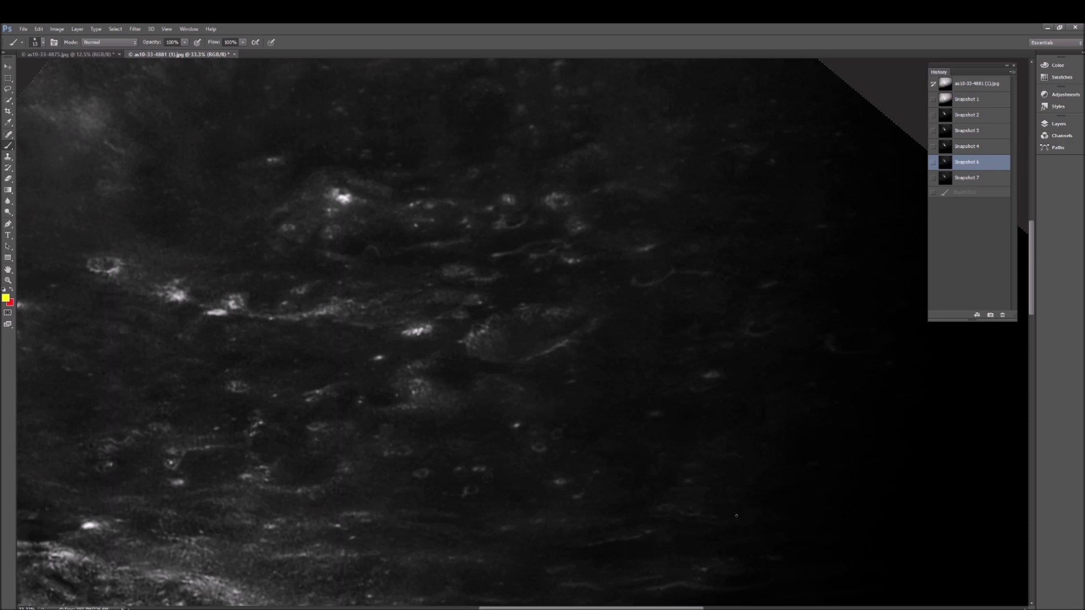
# Outline the bright patch near the photo's lower edge with two overlapping yellow loops.
pyautogui.hotkey('ctrl', 'z')
pyautogui.hotkey('ctrl', '+')
pyautogui.scroll(-3, 585, 459)
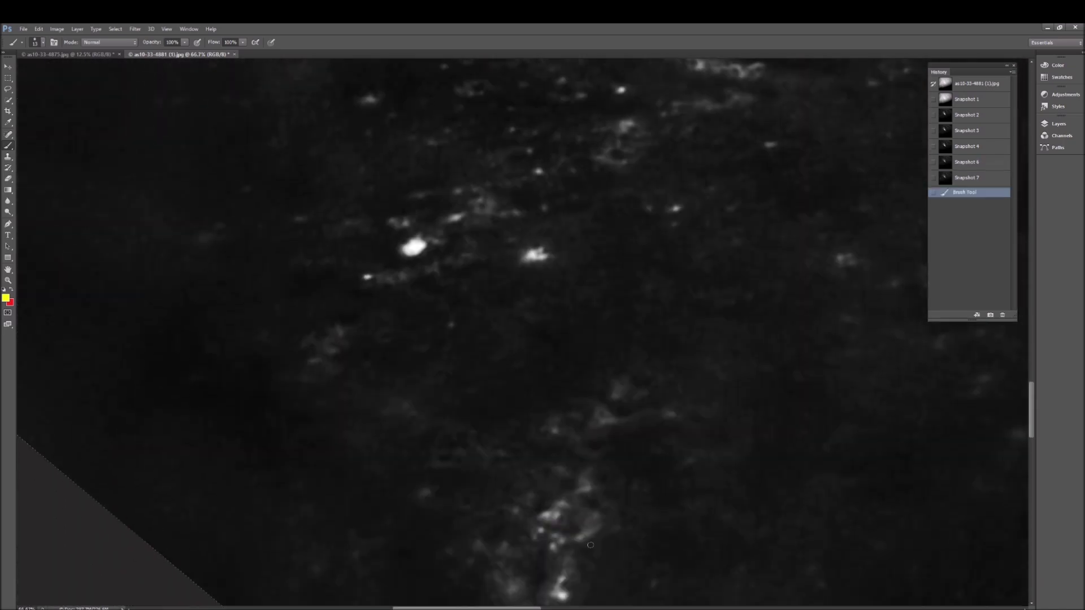
pyautogui.scroll(-1, 585, 459)
pyautogui.moveTo(579, 461)
pyautogui.mouseDown()
pyautogui.moveTo(598, 489)
pyautogui.moveTo(565, 495)
pyautogui.mouseUp()
pyautogui.moveTo(539, 455)
pyautogui.mouseDown()
pyautogui.moveTo(525, 493)
pyautogui.moveTo(567, 493)
pyautogui.moveTo(576, 462)
pyautogui.moveTo(534, 456)
pyautogui.mouseUp()
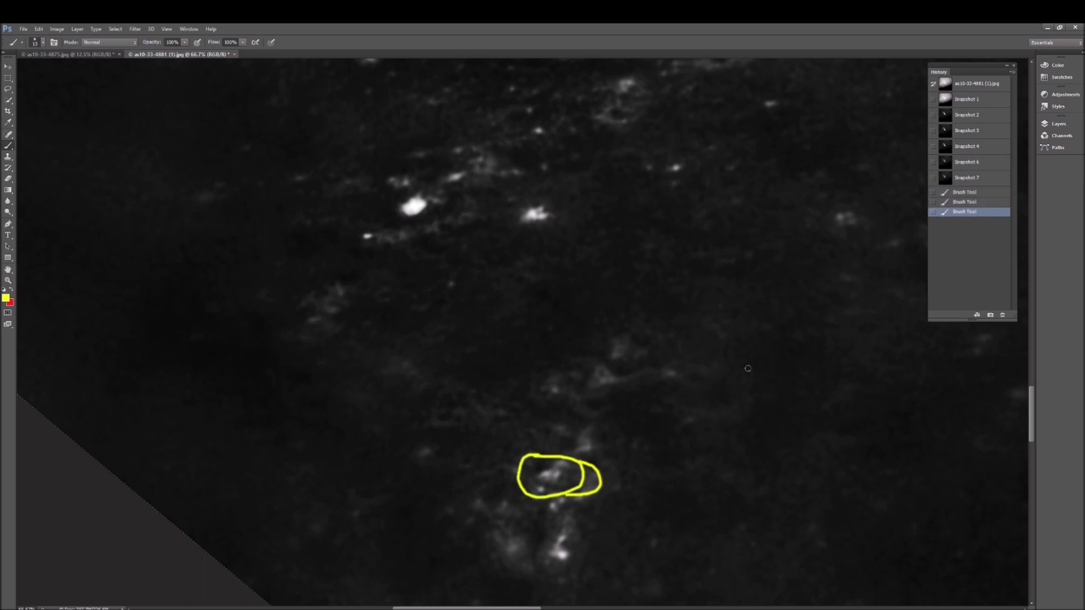
# Circle the bright spot with the slanted streak rising from it in yellow.
pyautogui.scroll(2, 797, 347)
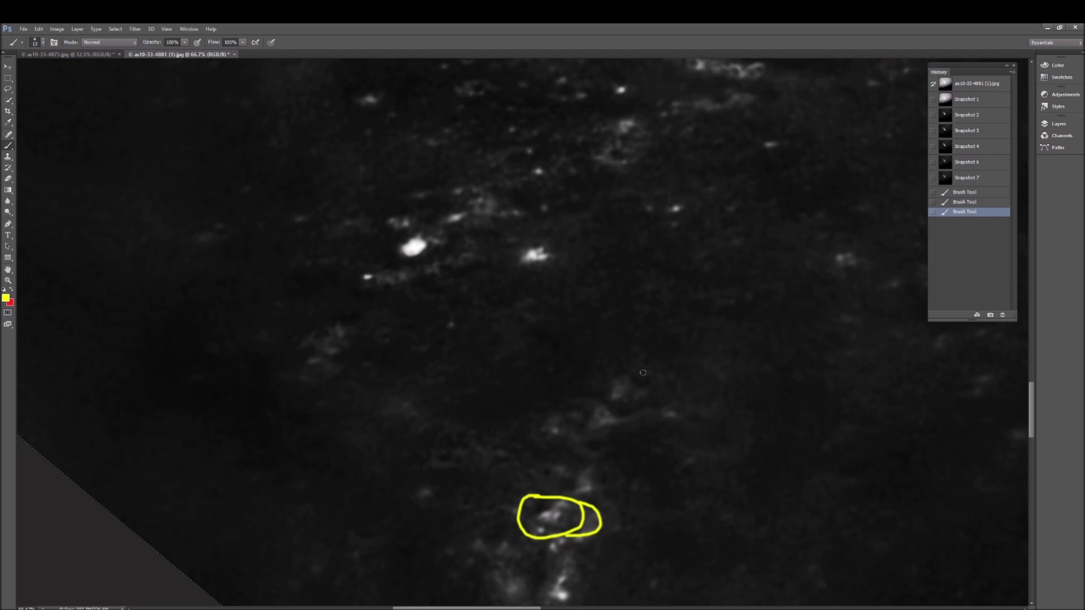
pyautogui.scroll(6, 643, 372)
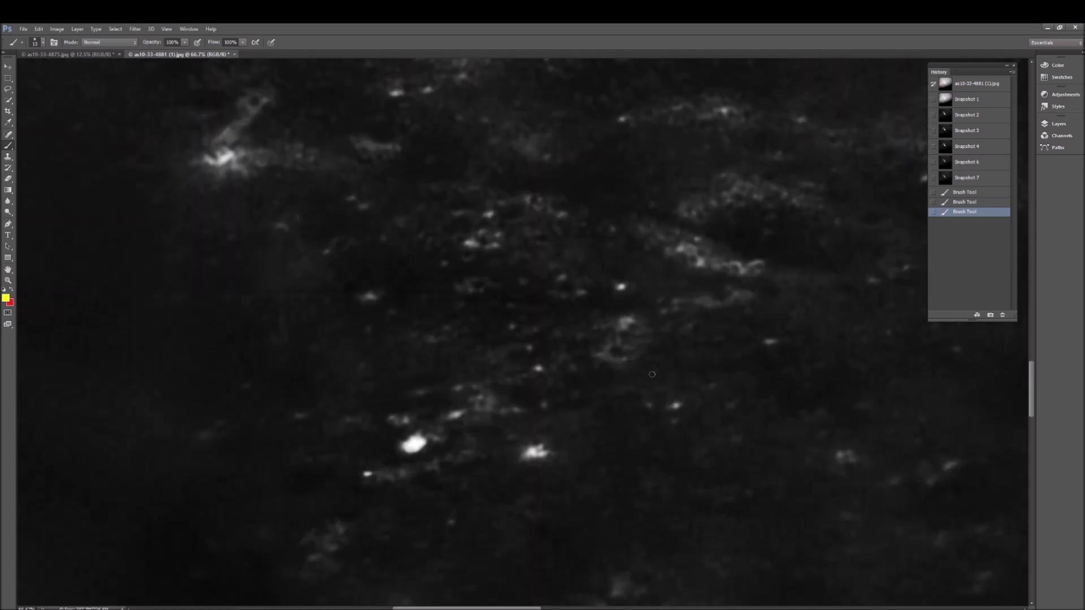
pyautogui.scroll(1, 653, 373)
pyautogui.moveTo(181, 140)
pyautogui.mouseDown()
pyautogui.moveTo(266, 266)
pyautogui.moveTo(148, 164)
pyautogui.moveTo(126, 205)
pyautogui.mouseUp()
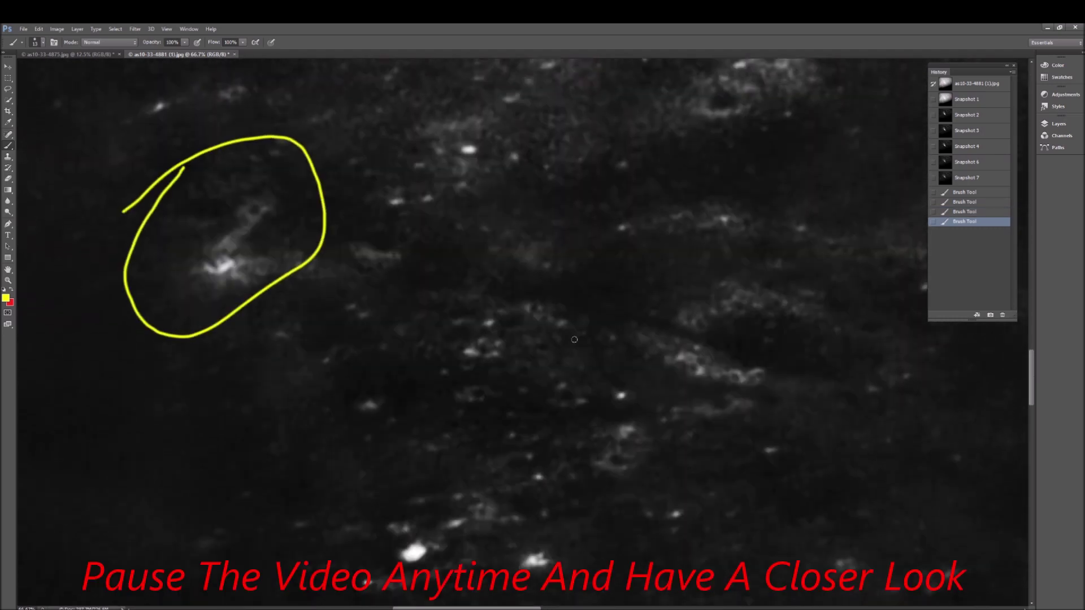
# Outline the two neighbouring hook-shaped features above the bright ridge in yellow, and restore Snapshot 7.
pyautogui.scroll(1, 578, 346)
pyautogui.scroll(1, 578, 347)
pyautogui.scroll(2, 578, 348)
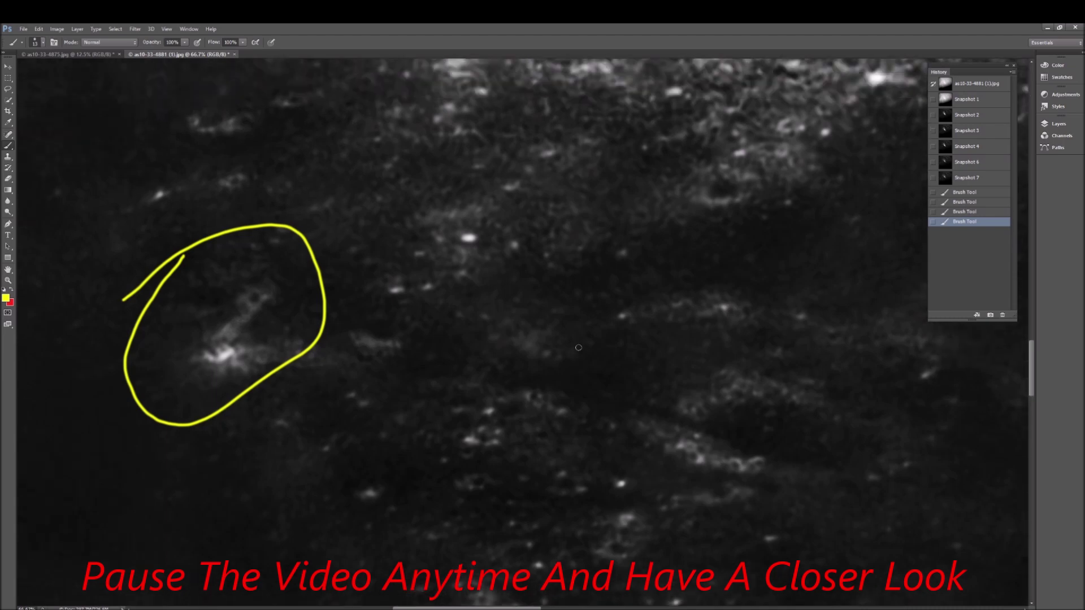
pyautogui.moveTo(293, 244)
pyautogui.mouseDown()
pyautogui.moveTo(290, 391)
pyautogui.moveTo(368, 316)
pyautogui.moveTo(418, 288)
pyautogui.moveTo(312, 242)
pyautogui.moveTo(384, 226)
pyautogui.mouseUp()
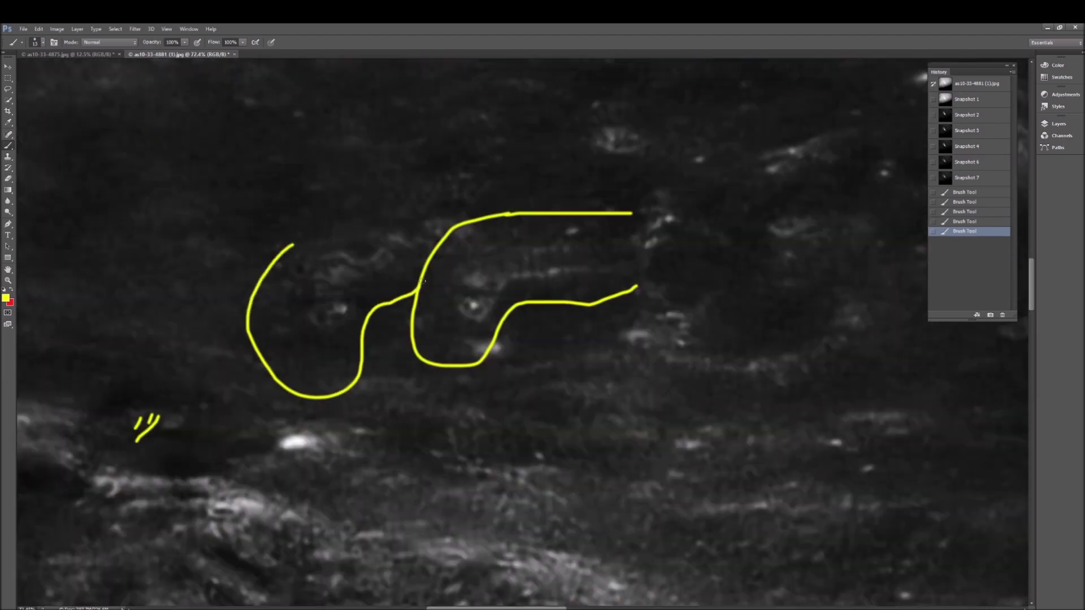
pyautogui.scroll(3, 647, 370)
pyautogui.scroll(-4, 646, 371)
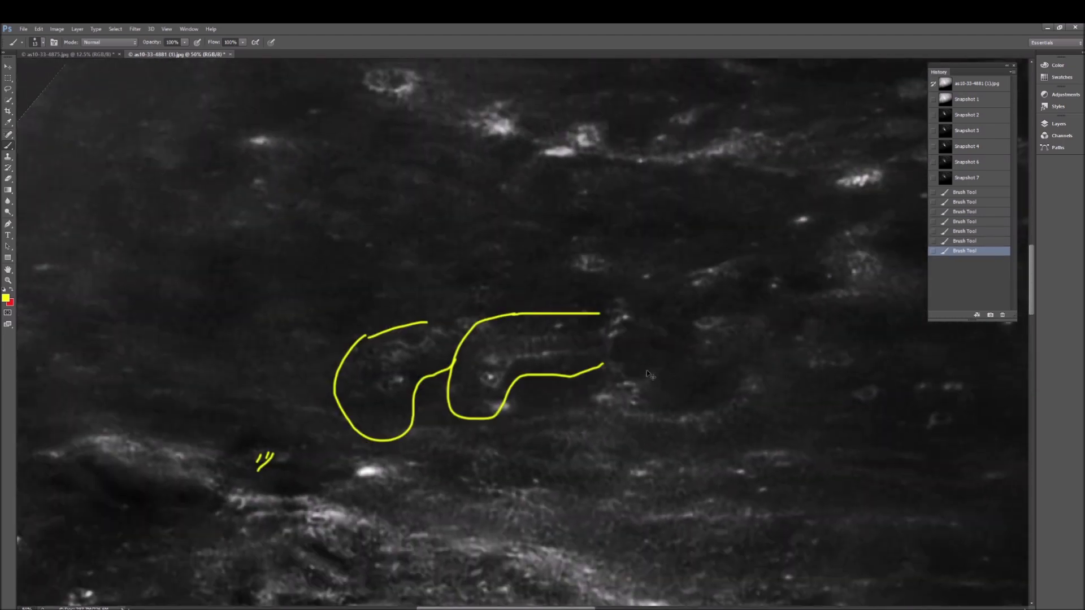
pyautogui.click(986, 179)
pyautogui.scroll(2, 808, 334)
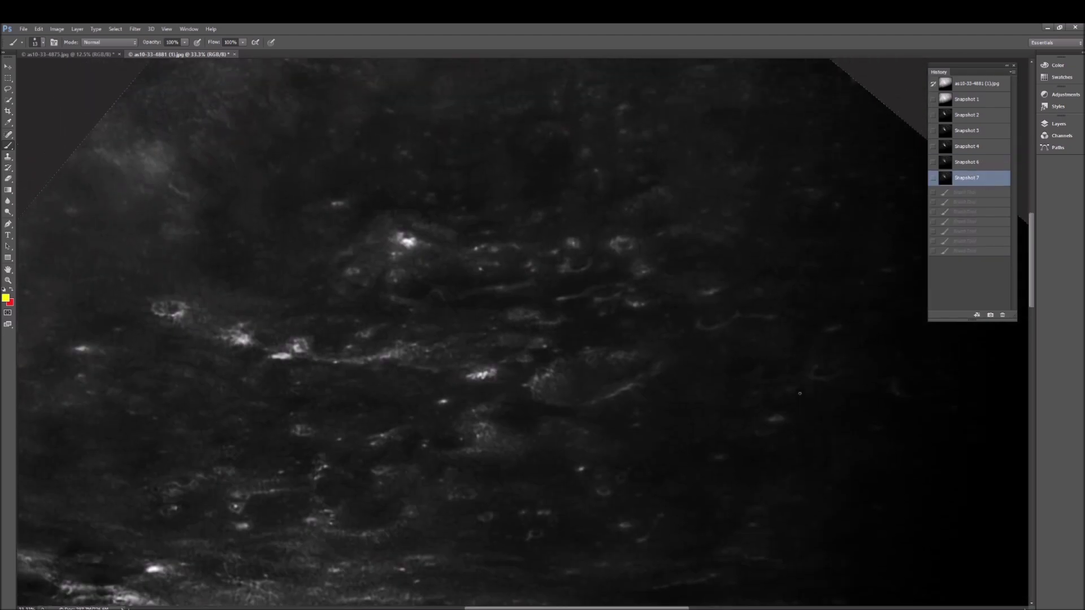
# Restore Snapshot 6 and examine the photo's surface from the large bright crater down to the small bright spots near its lower-left edge.
pyautogui.click(977, 169)
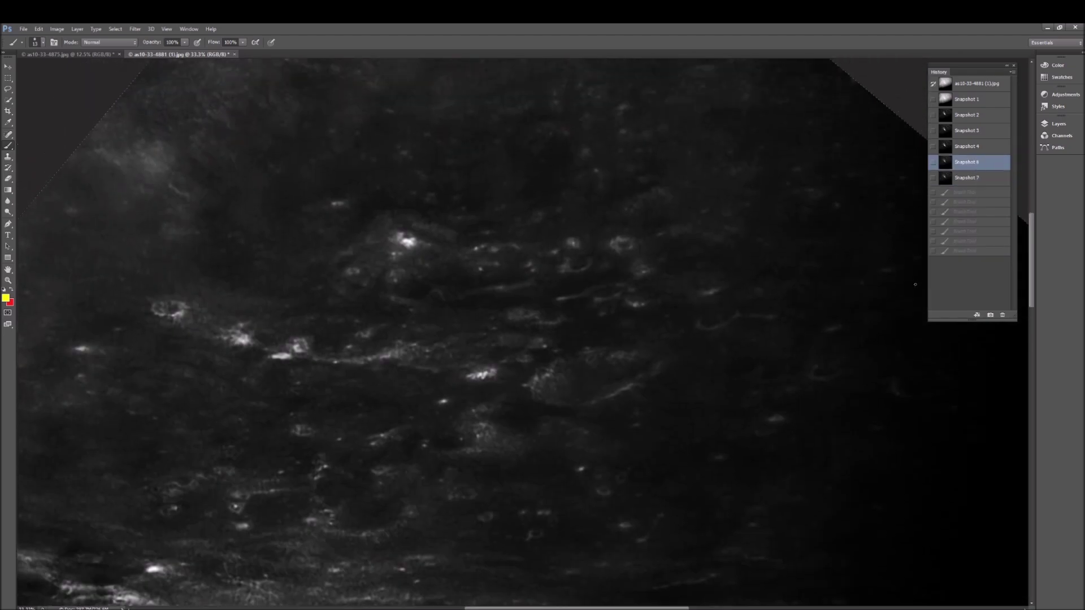
pyautogui.scroll(-2, 828, 433)
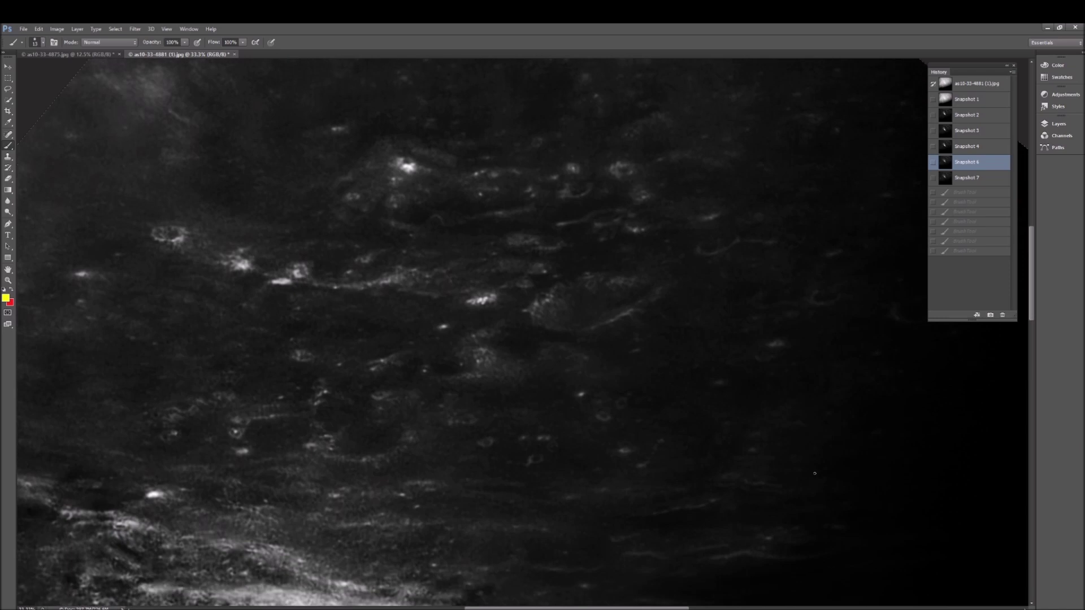
pyautogui.scroll(-3, 814, 473)
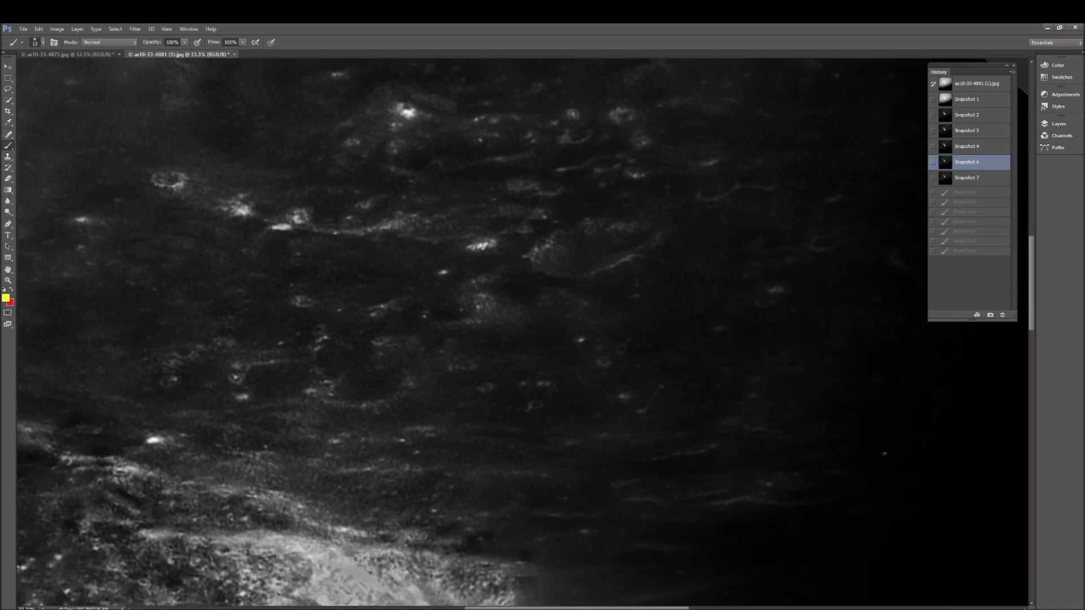
pyautogui.scroll(-3, 903, 446)
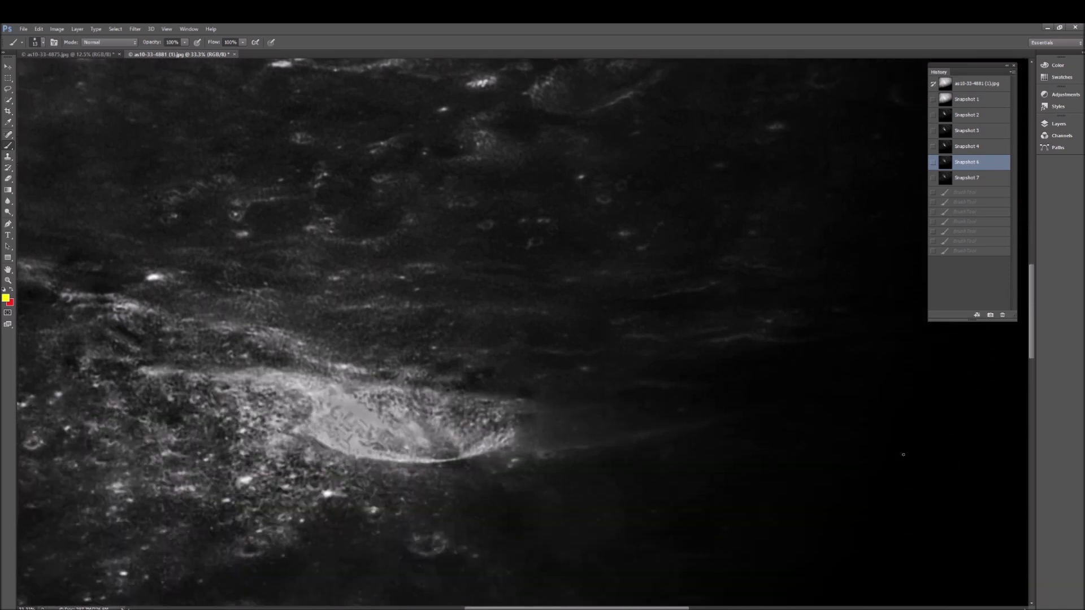
pyautogui.moveTo(1031, 337); pyautogui.dragTo(1020, 410)
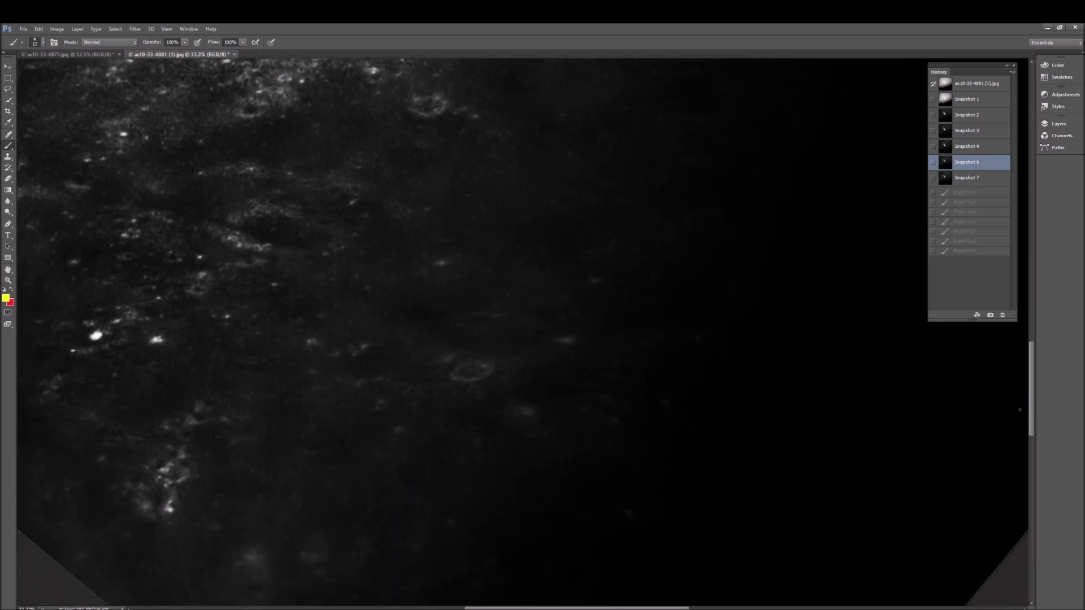
pyautogui.hscroll(-5, 667, 604)
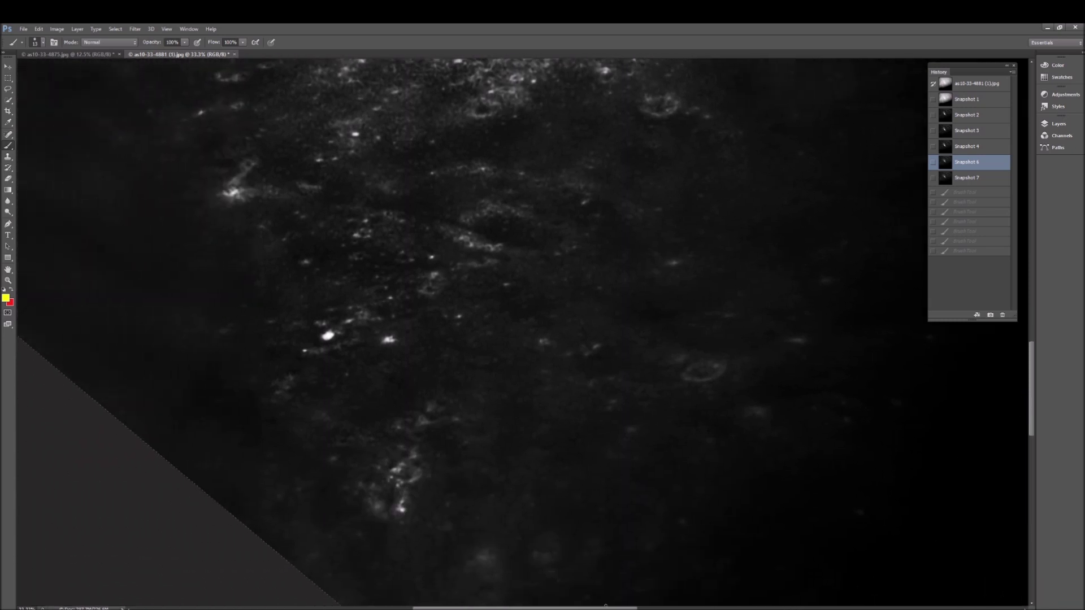
pyautogui.scroll(2, 434, 554)
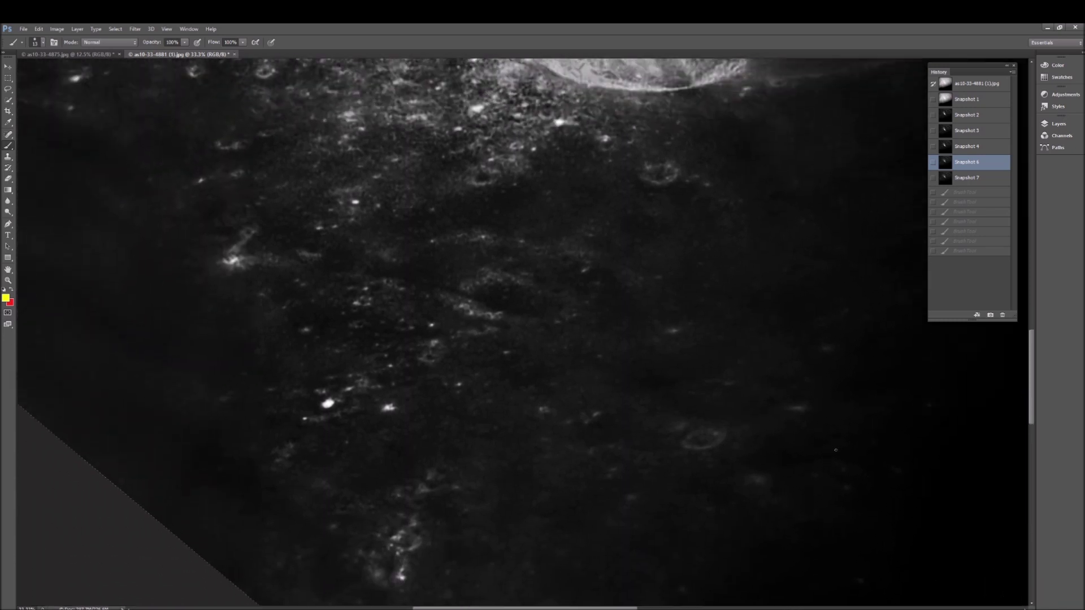